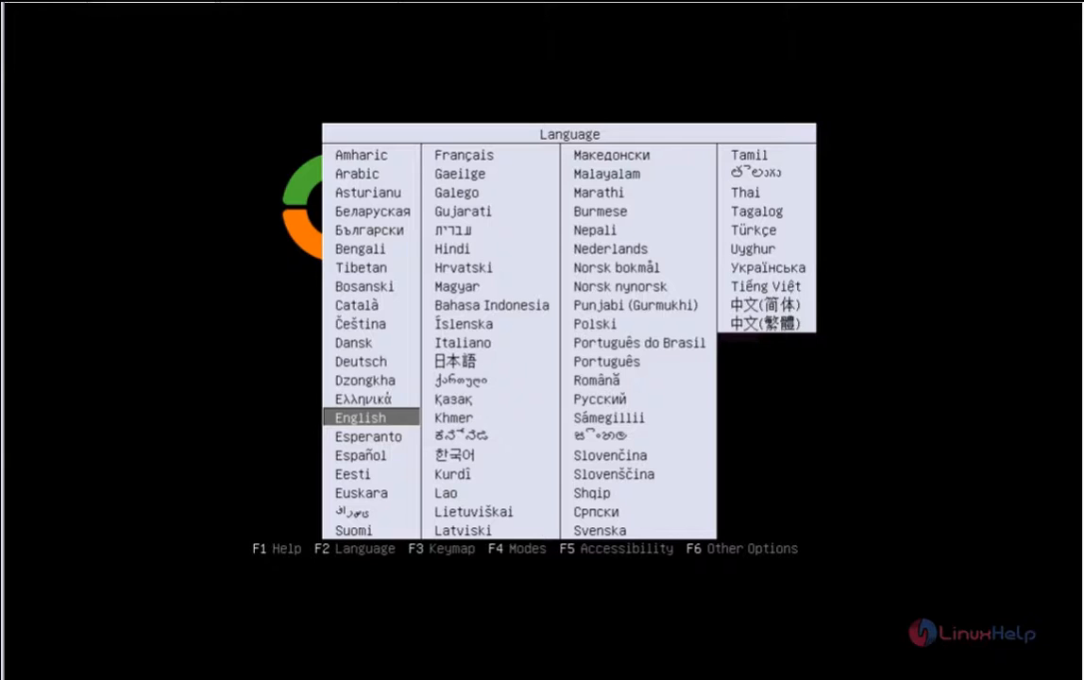
Step: Keep English and start the Zentyal installation in expert mode
key("Return")
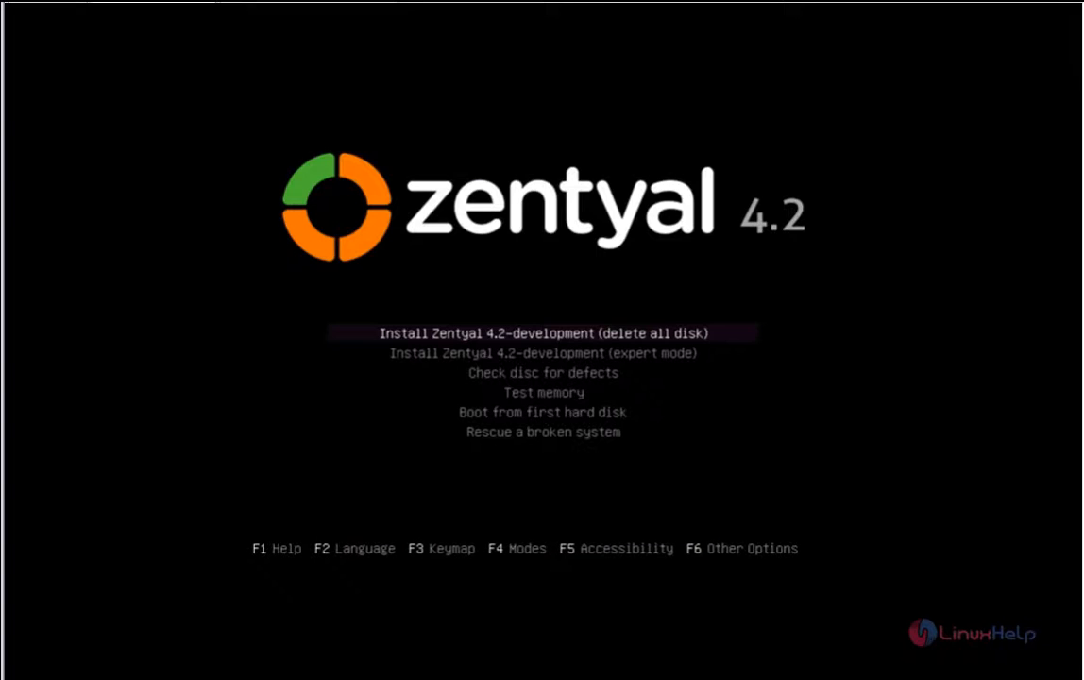
key("Down")
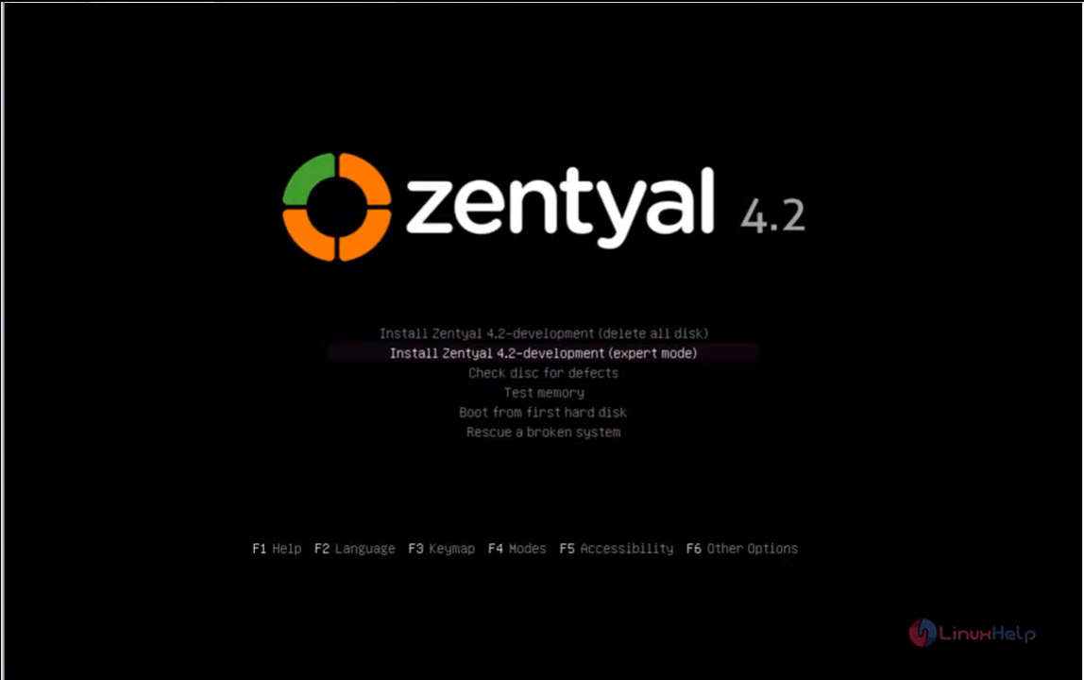
key("Return")
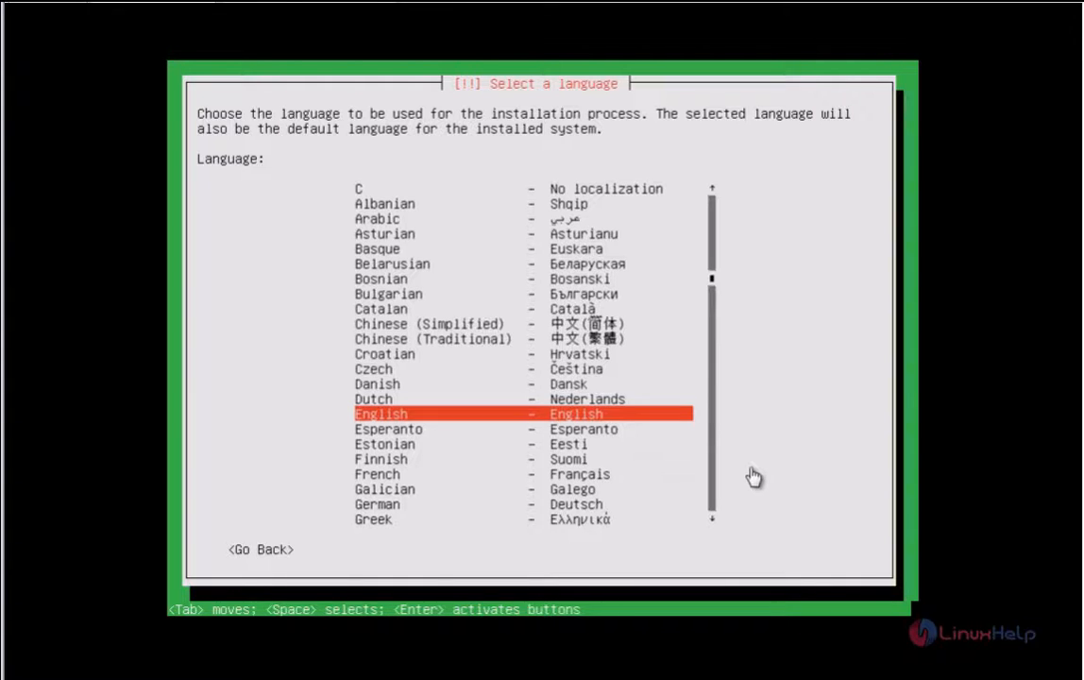
Step: Confirm English as the install language, choose India as the location, and skip keyboard detection
key("Return")
key("Up")
key("Up")
key("Up")
key("Up")
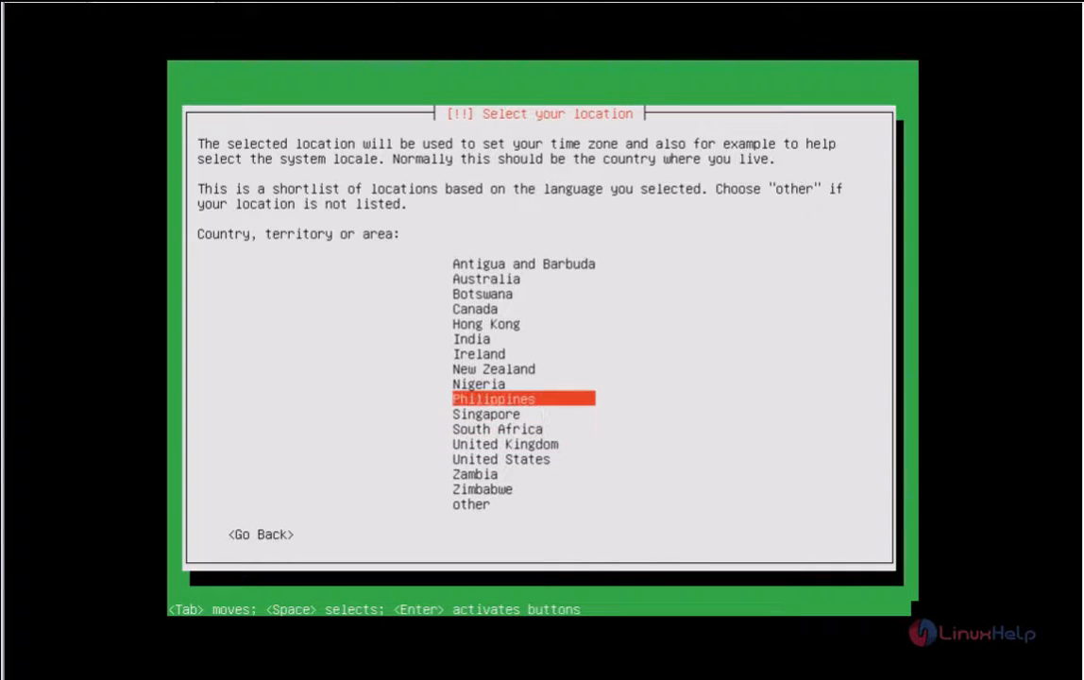
key("Up")
key("Up")
key("Up")
key("Up")
key("Return")
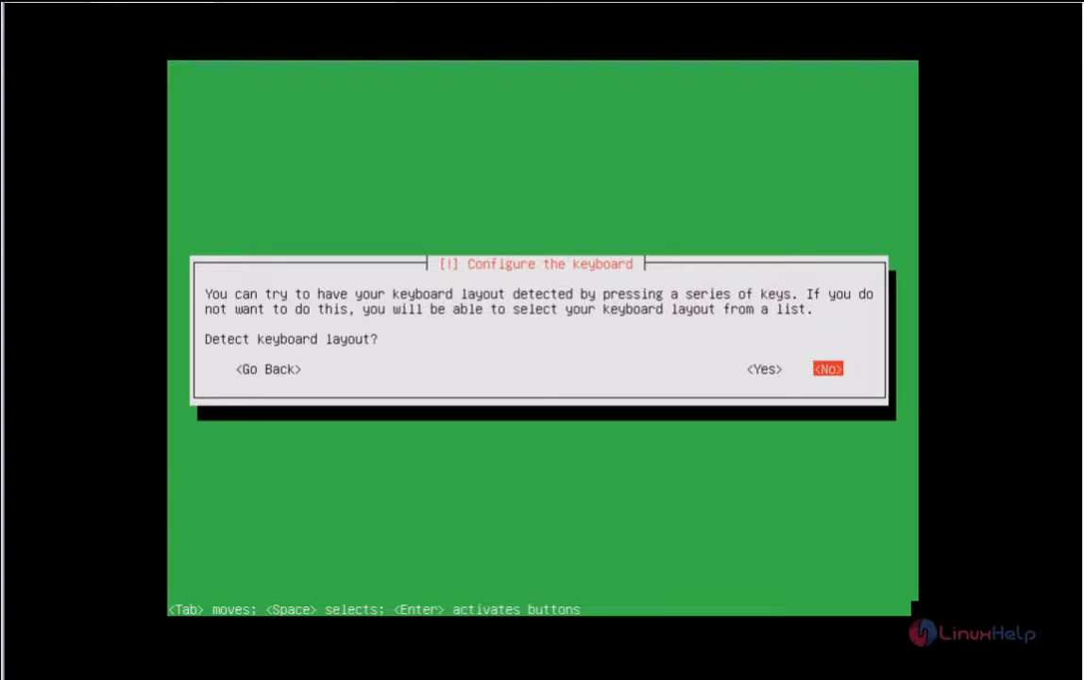
key("Return")
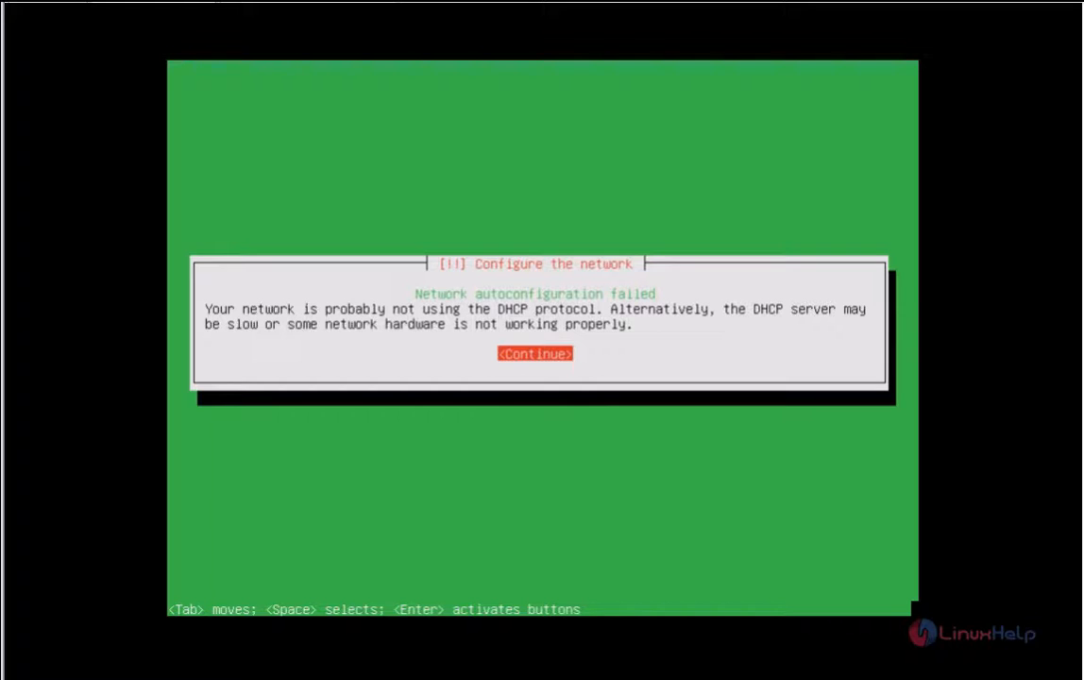
Step: Choose manual network configuration with IP address 192.168.7.124
key("Return")
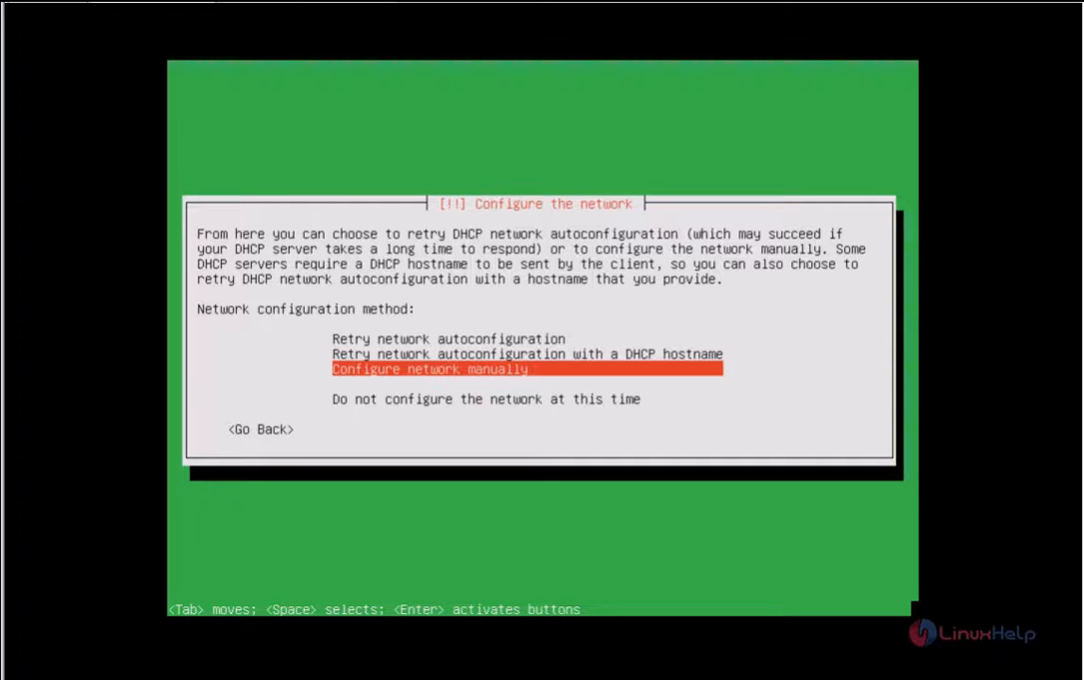
key("Return")
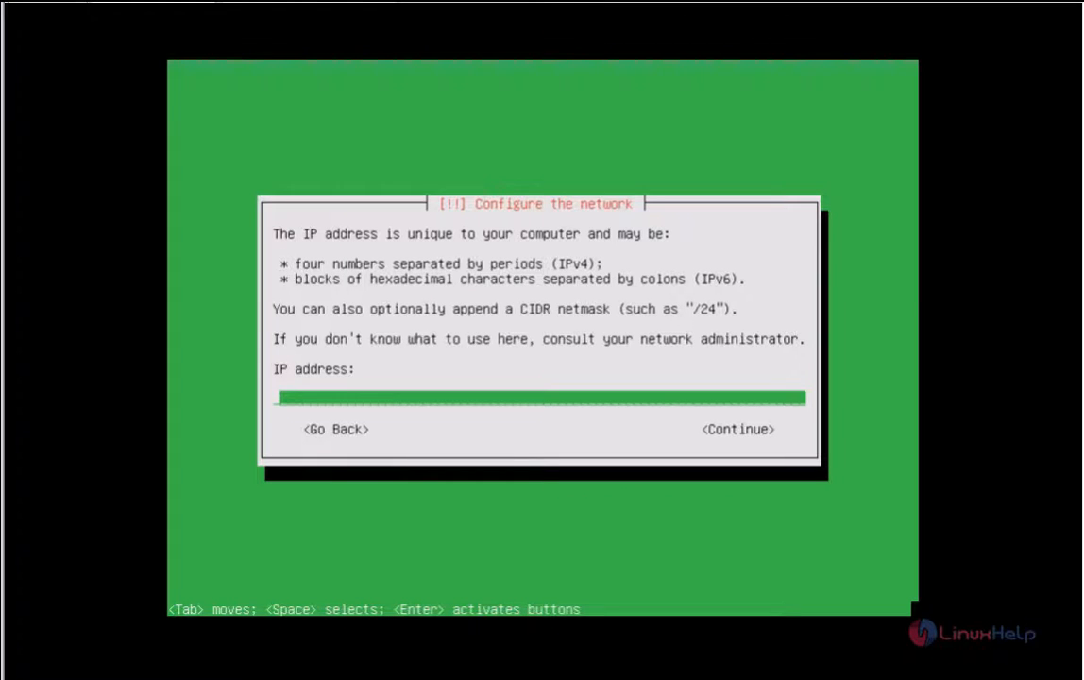
type("192.168.7.124")
key("Tab")
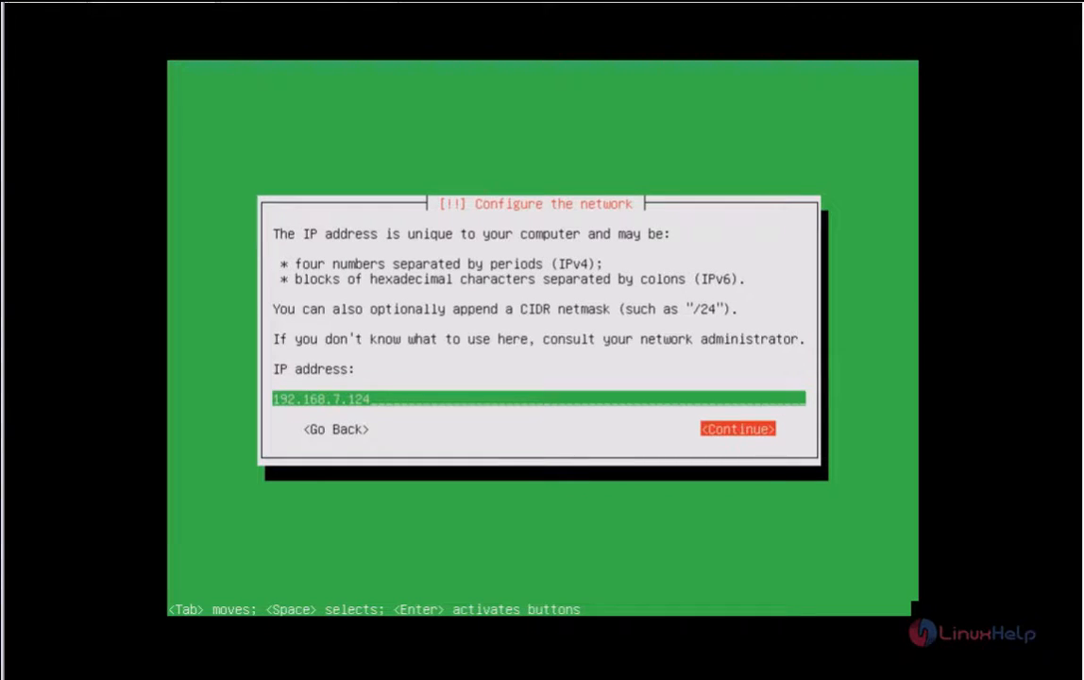
key("Return")
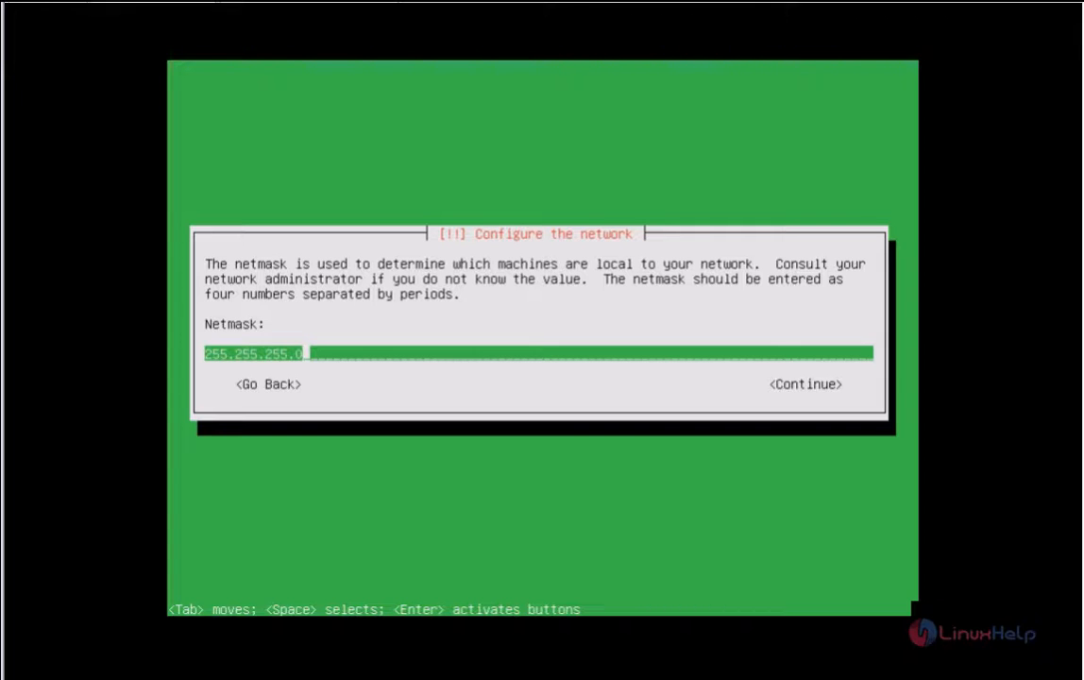
Step: Accept netmask 255.255.255.0 and gateway 192.168.7.1, and add name servers 8.8.8.8 and 8.8.4.4
key("Tab")
key("Tab")
key("Tab")
key("Tab")
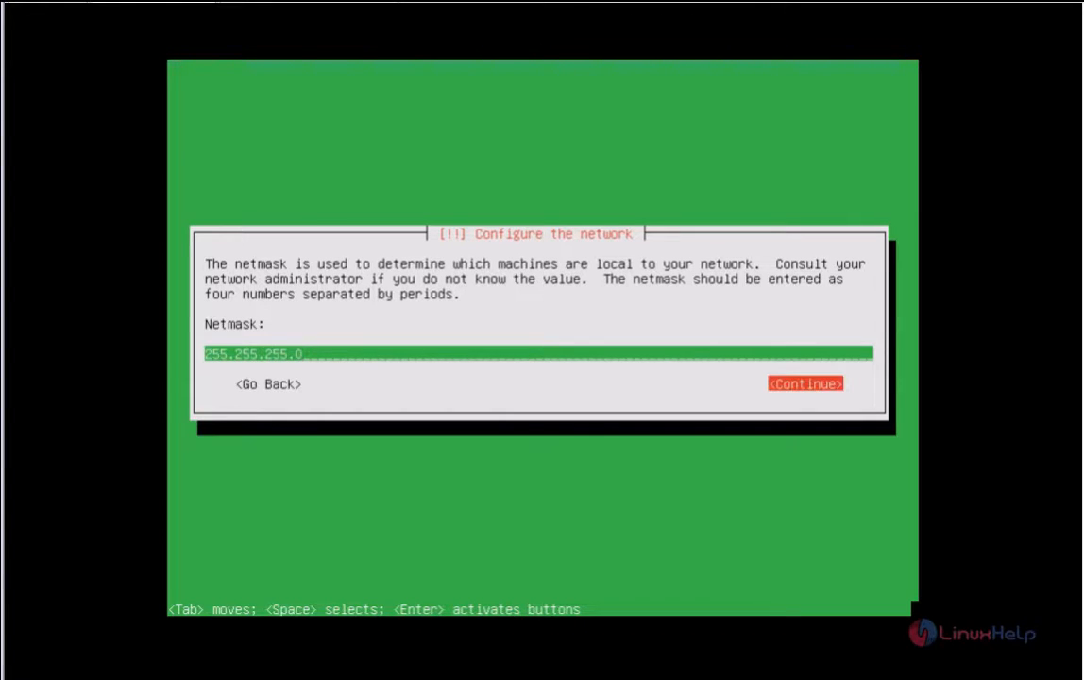
key("Return")
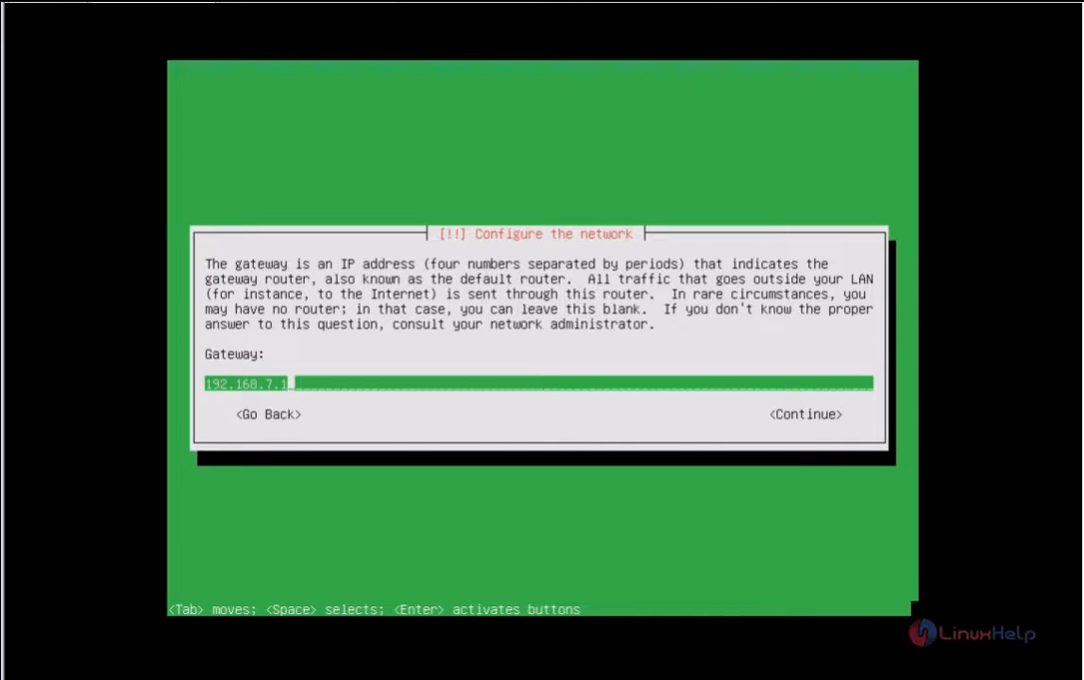
key("Tab")
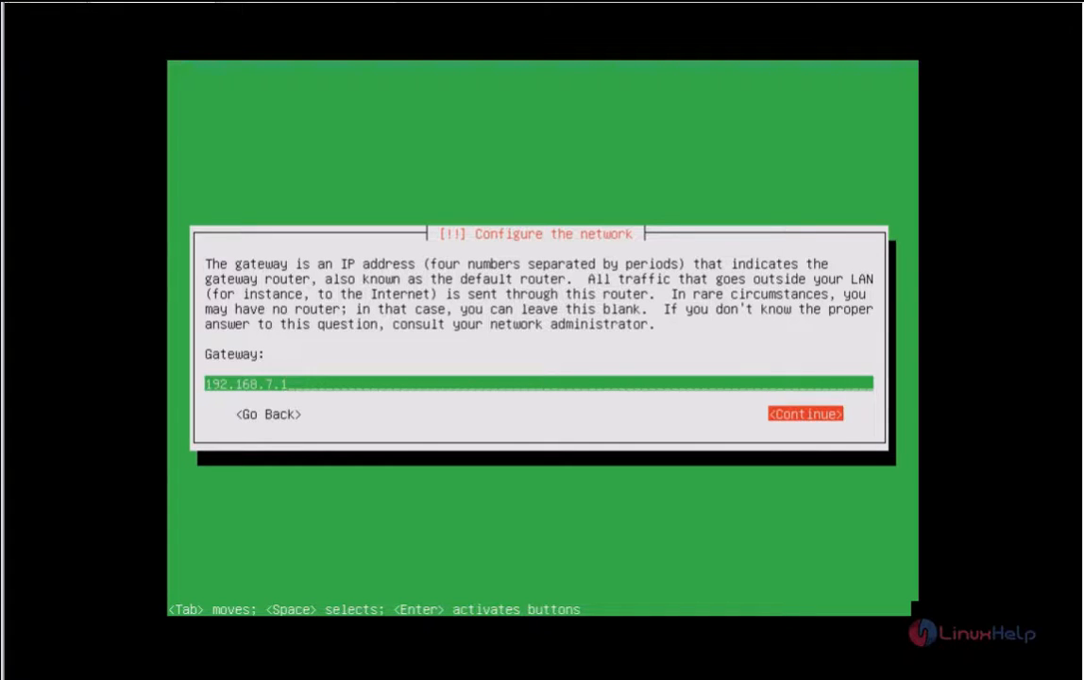
key("Return")
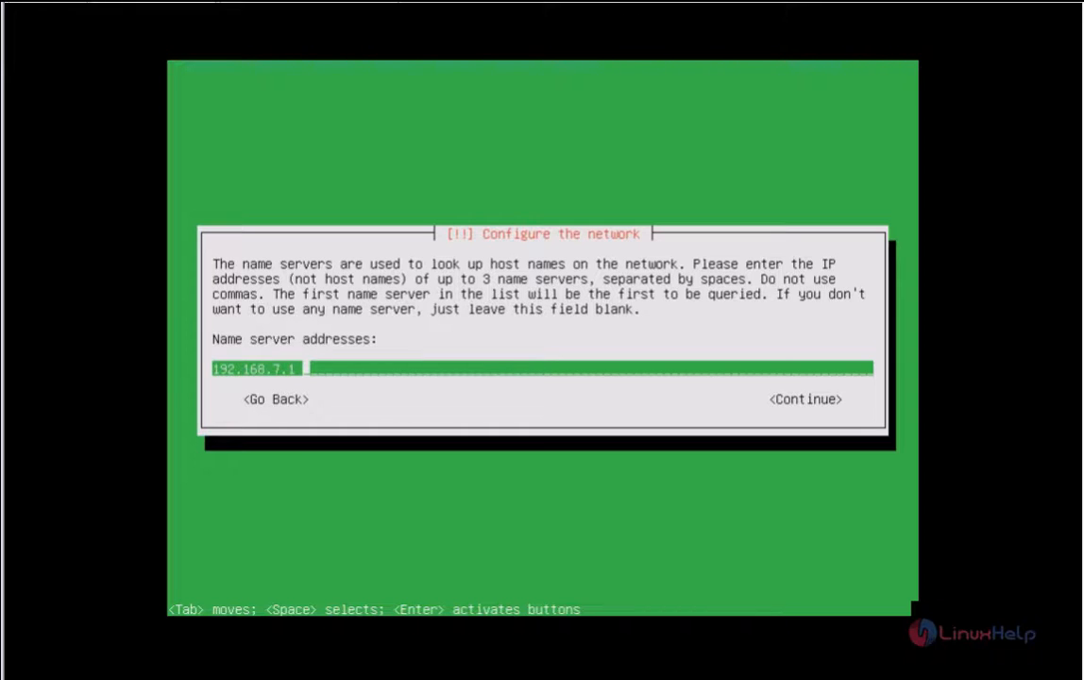
type("8.8.8.8 8.8.4.4")
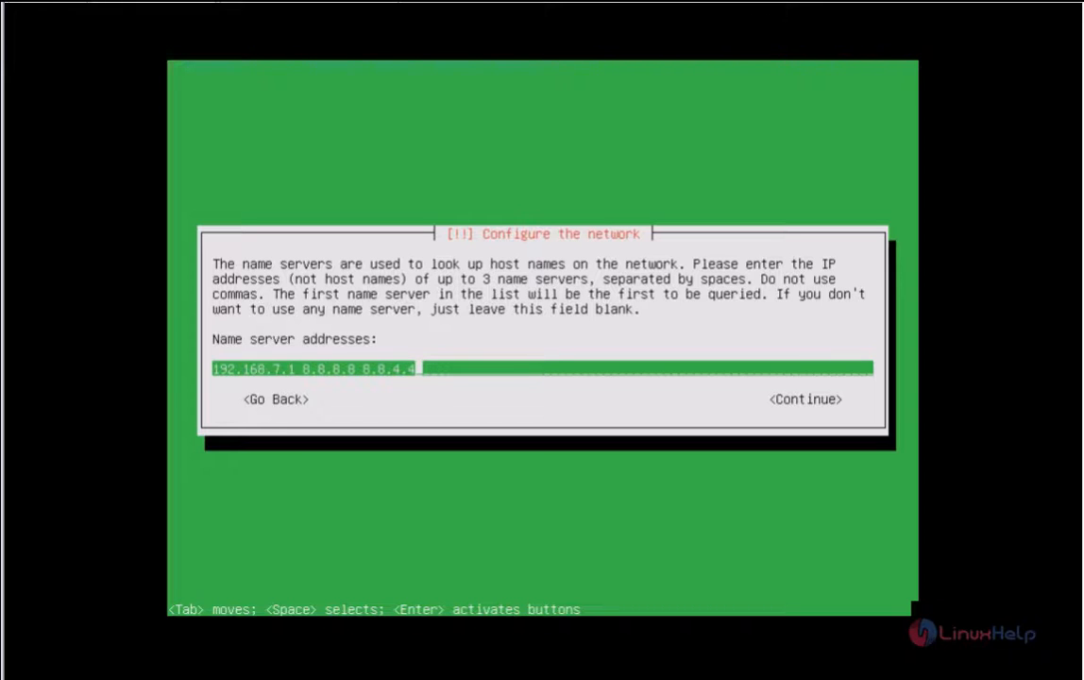
key("Tab")
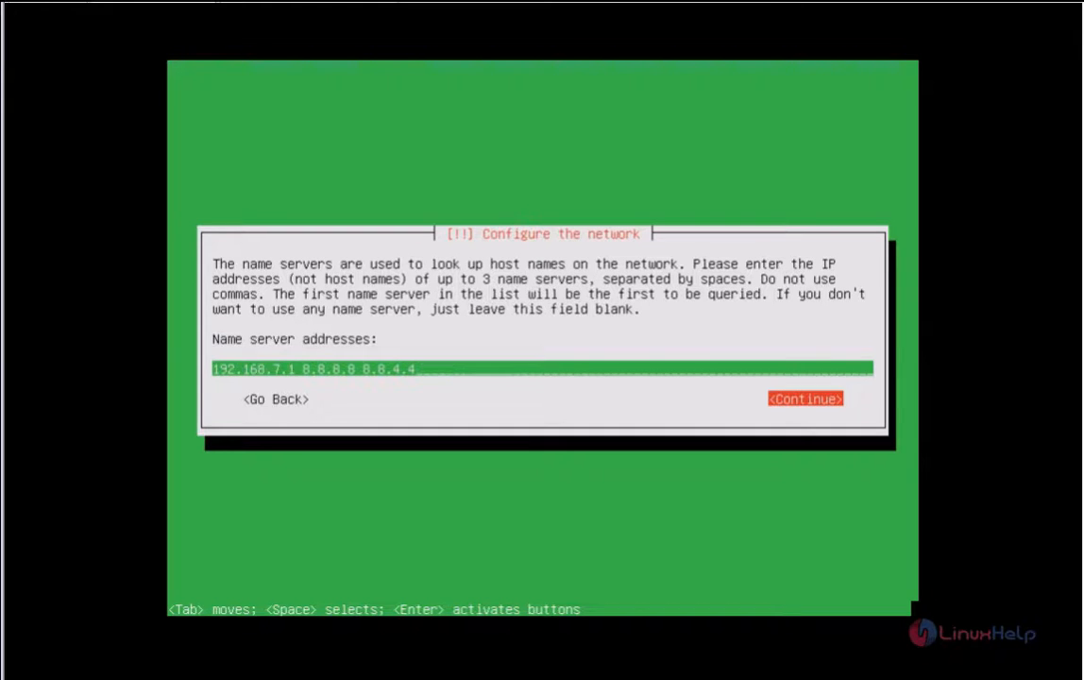
key("Return")
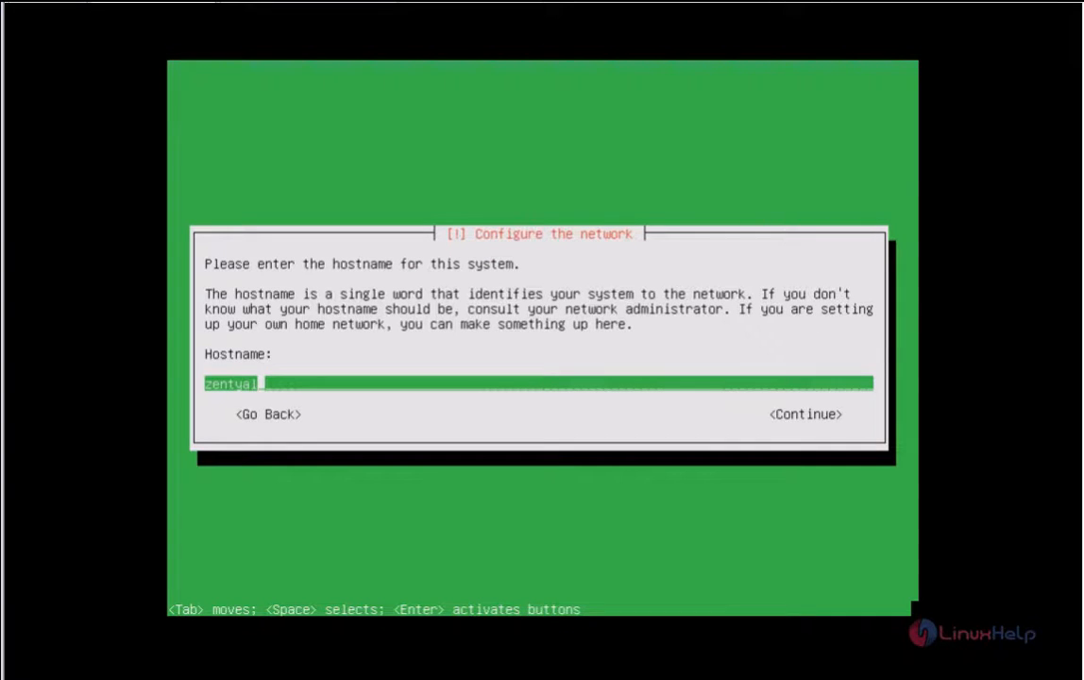
Step: Replace the default hostname zentyal with linuxhelp
key("BackSpace")
key("BackSpace")
key("BackSpace")
key("BackSpace")
key("BackSpace")
key("BackSpace")
key("BackSpace")
type("linuxhelp")
key("Tab")
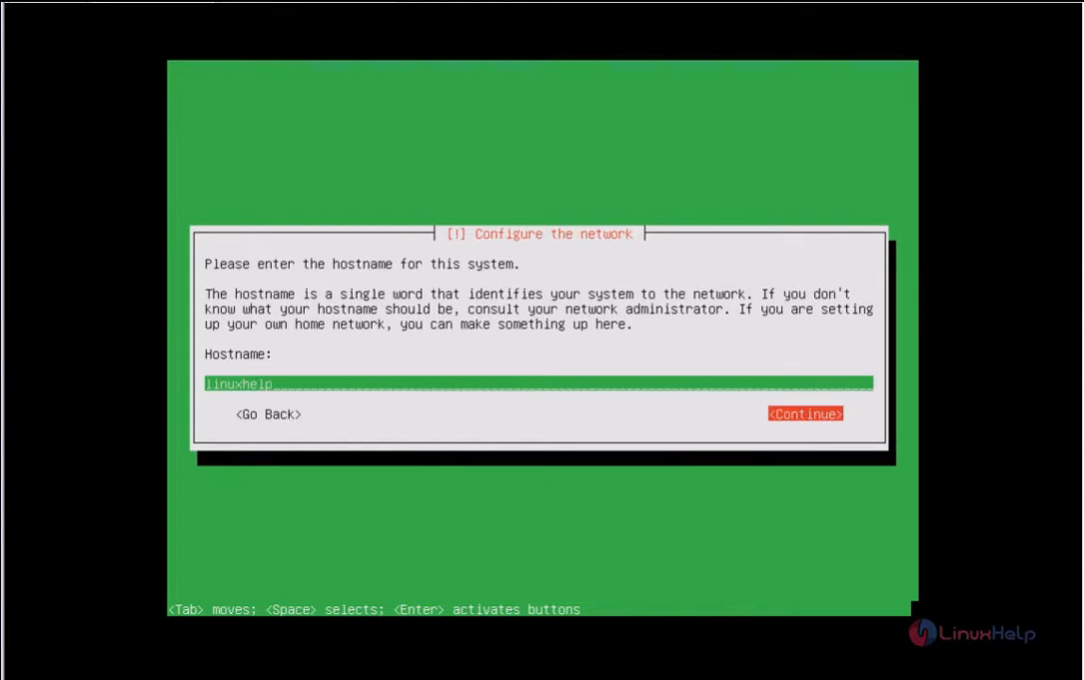
key("Return")
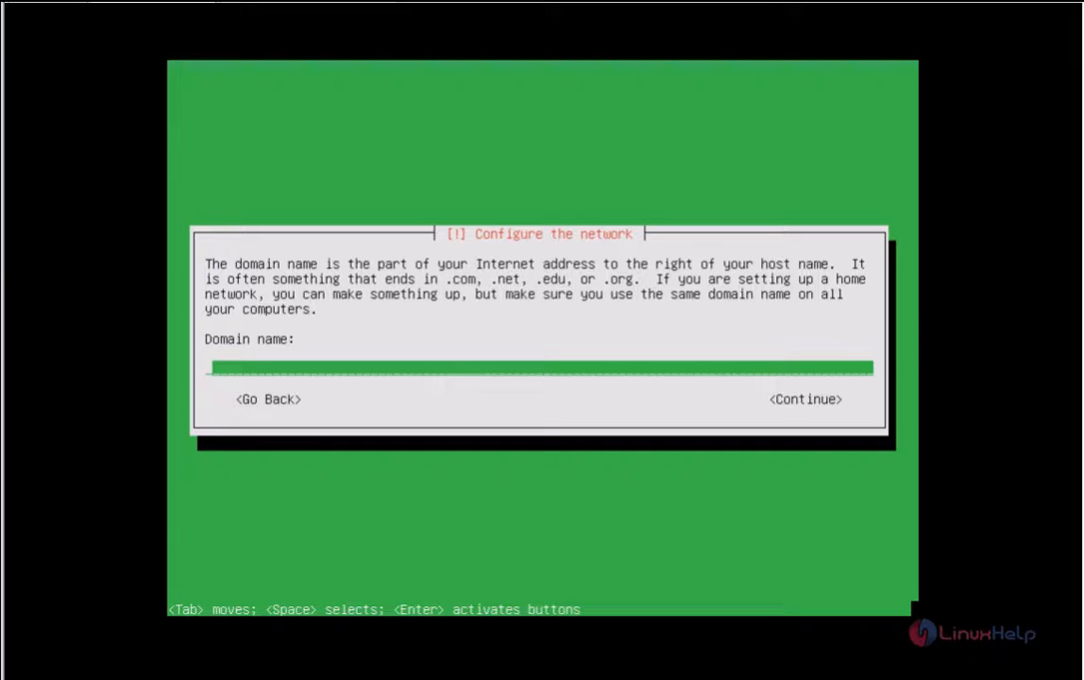
Step: Set the domain name to pdc.linuxhelp.com
type("pdc.linuxhelp.com")
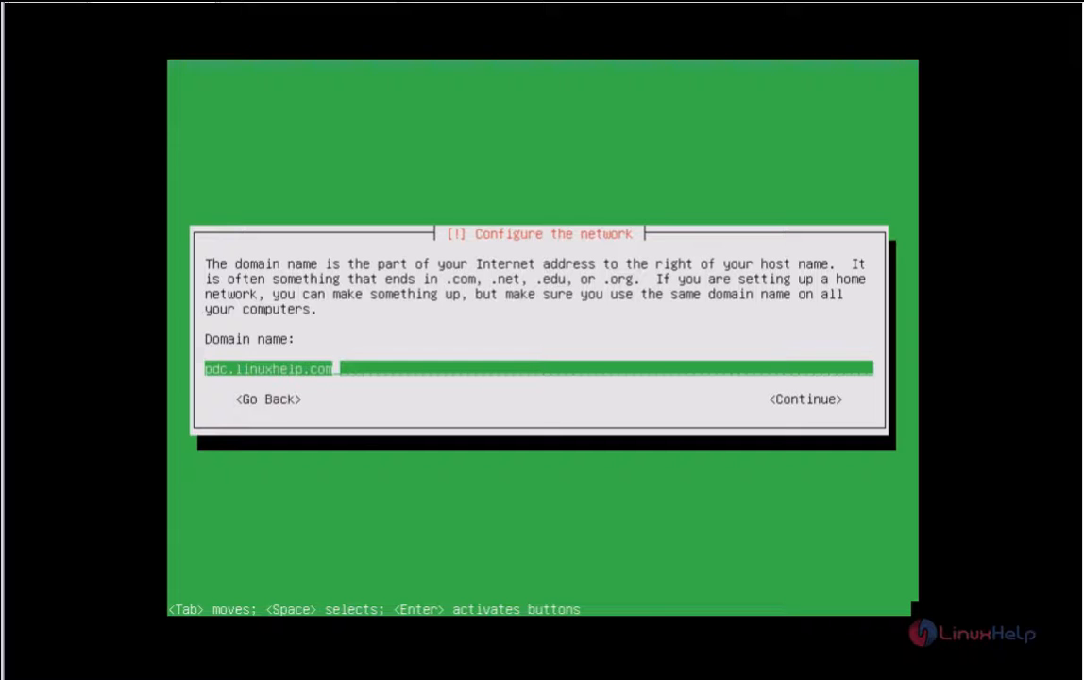
key("Tab")
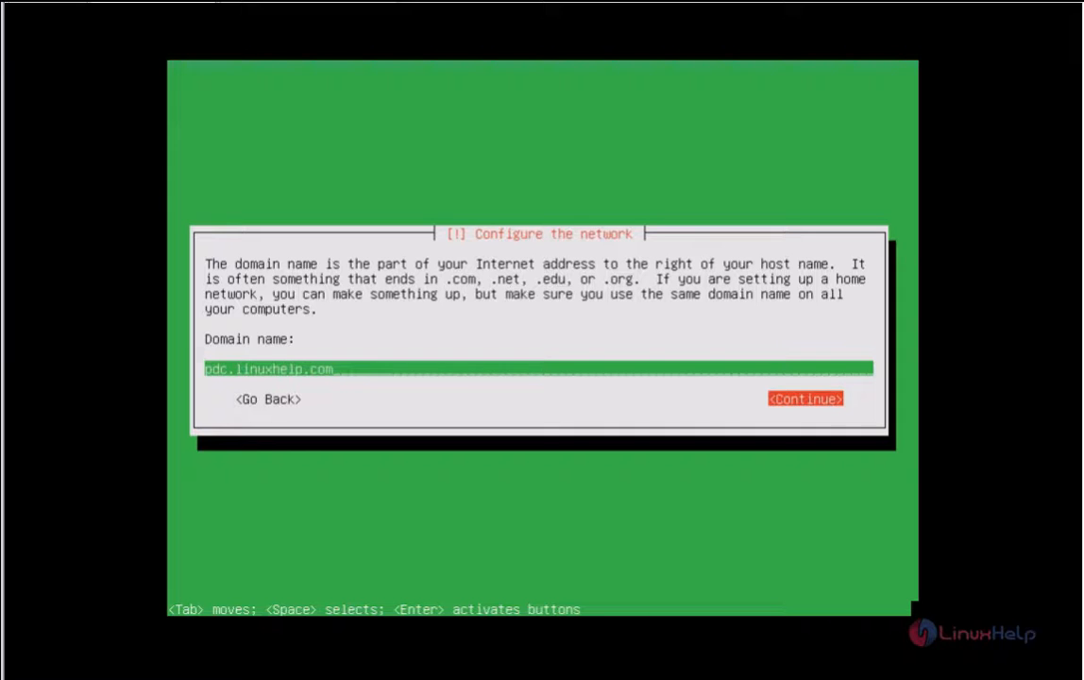
key("Return")
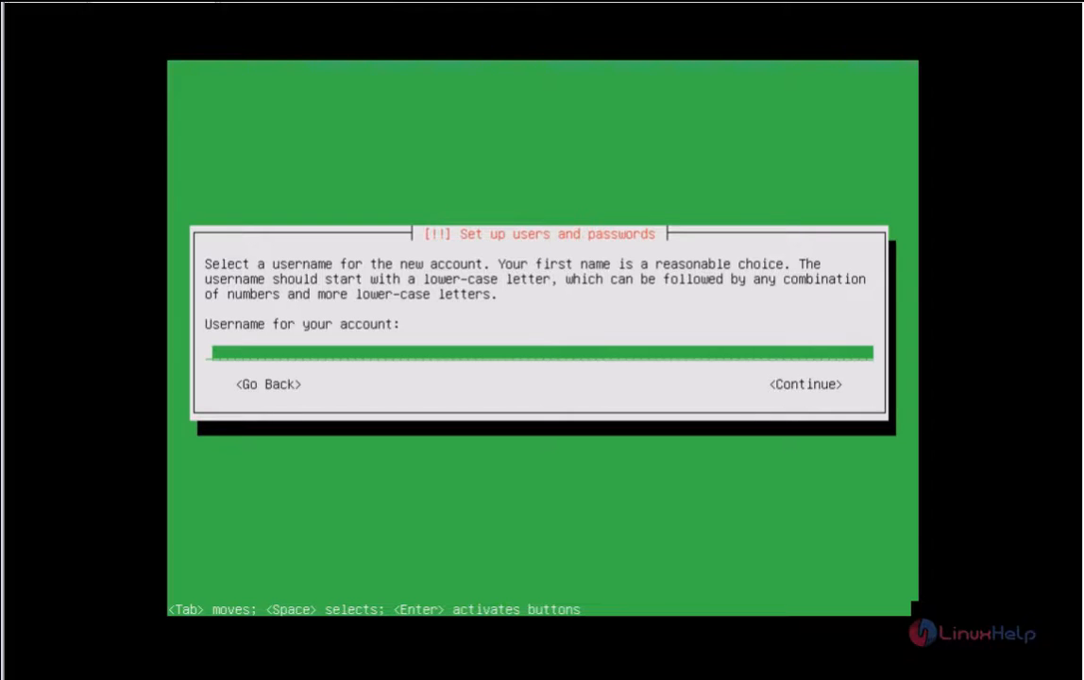
Step: Enter the username for the first user account
type("user1")
key("Tab")
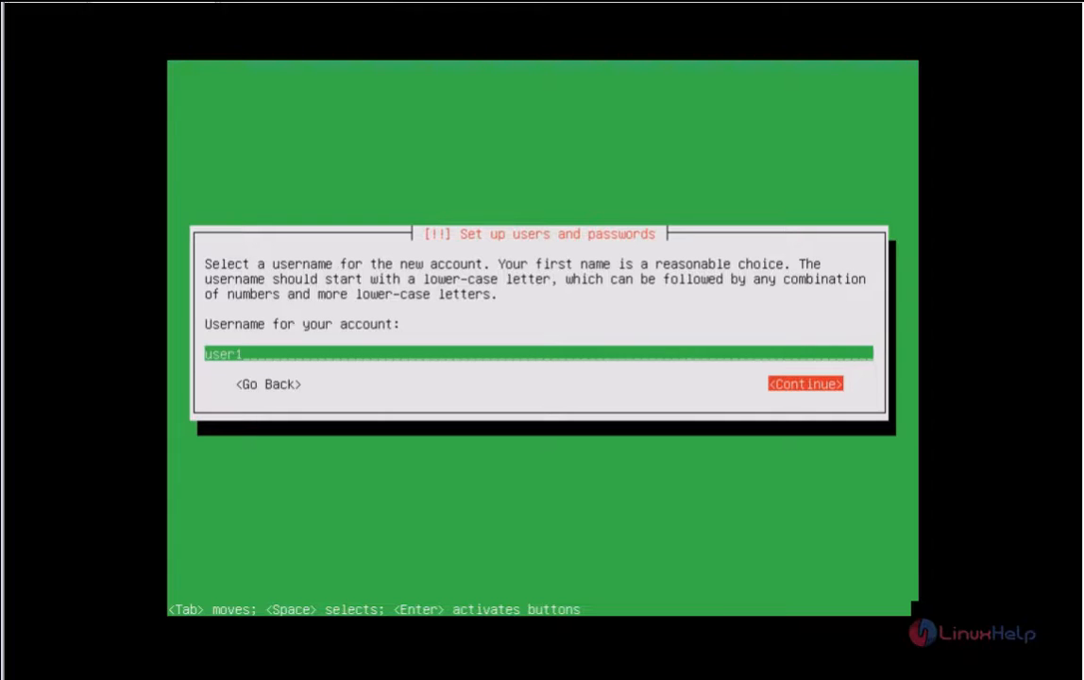
key("Return")
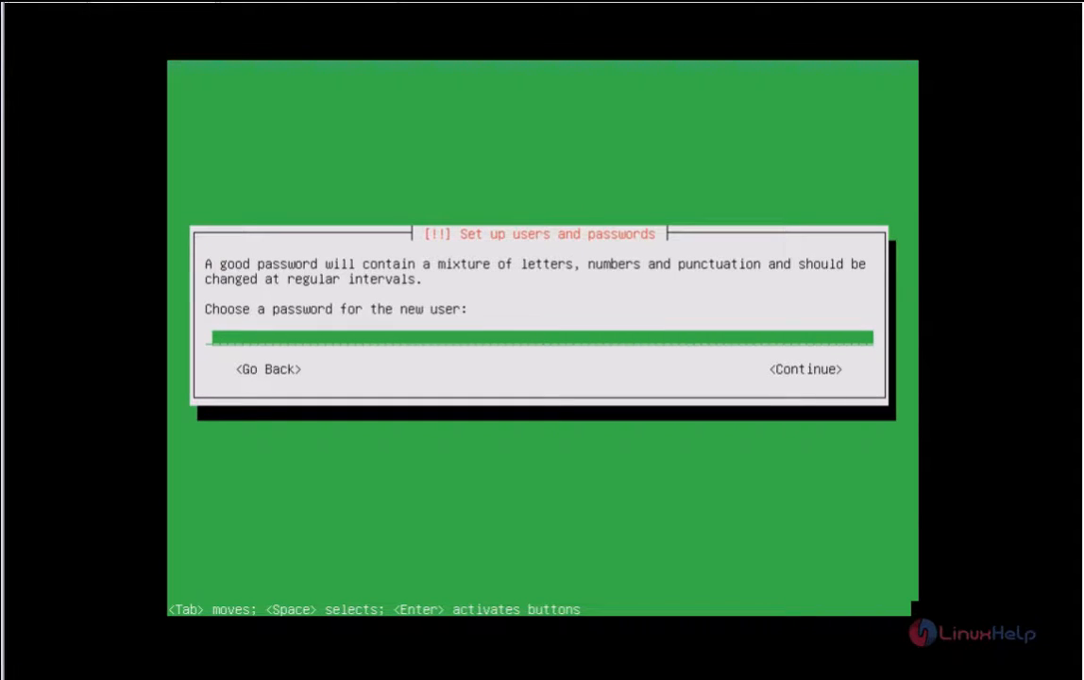
Step: Enter and confirm the account password, choosing to keep the weak password
key("Return")
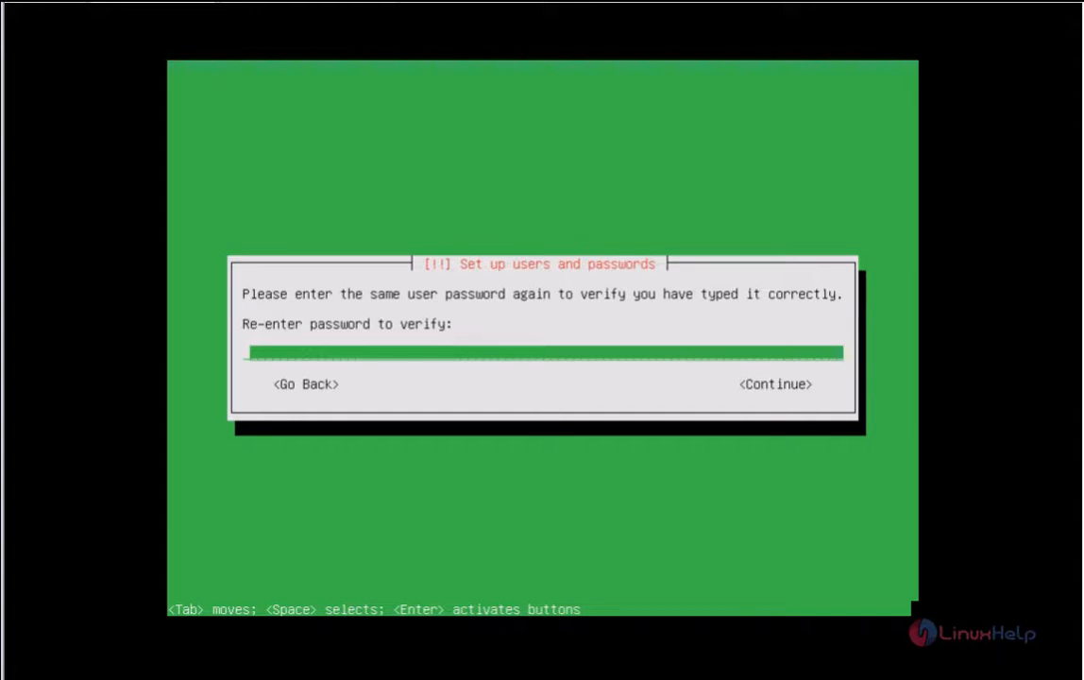
key("Return")
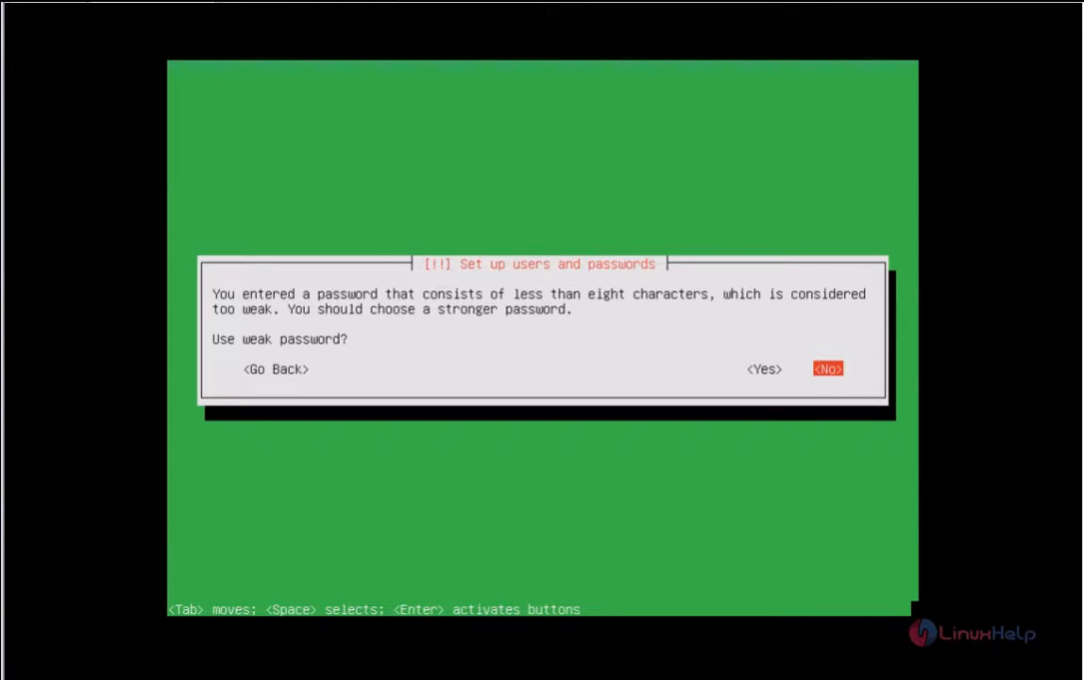
key("Left")
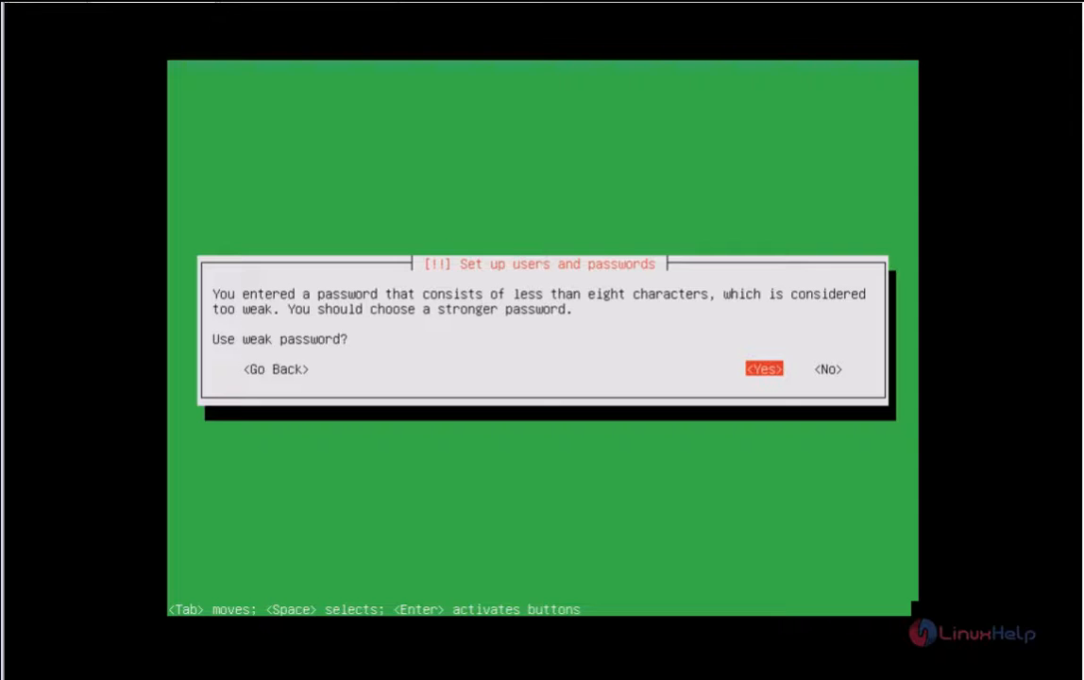
key("Return")
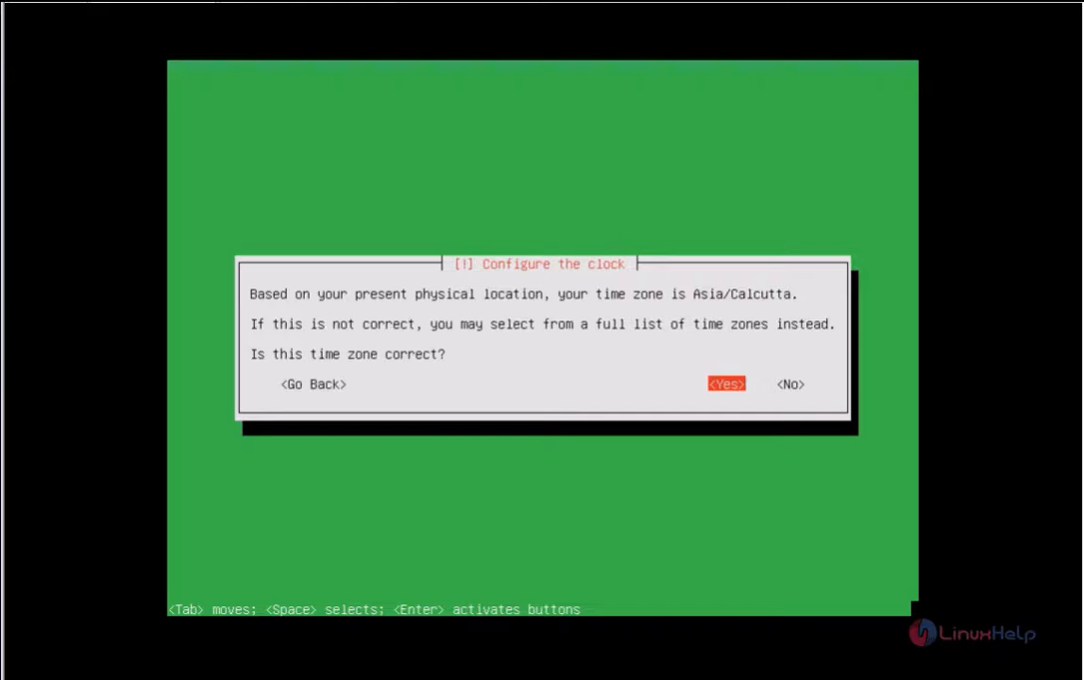
Step: Accept Asia/Calcutta as the time zone and choose Manual partitioning
key("Return")
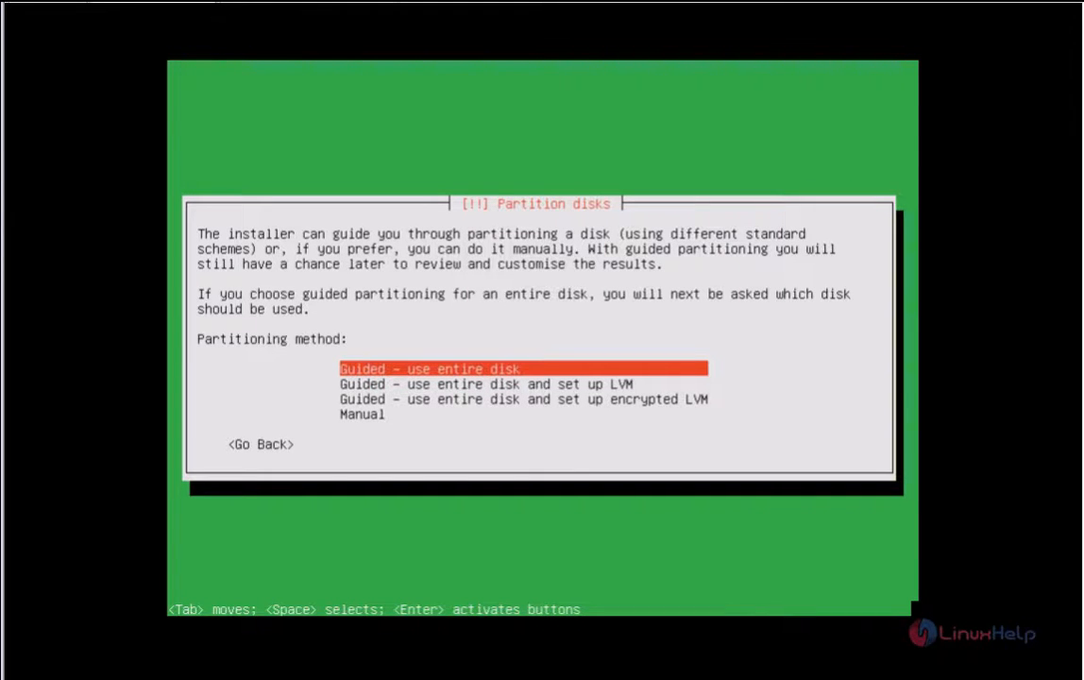
key("Down")
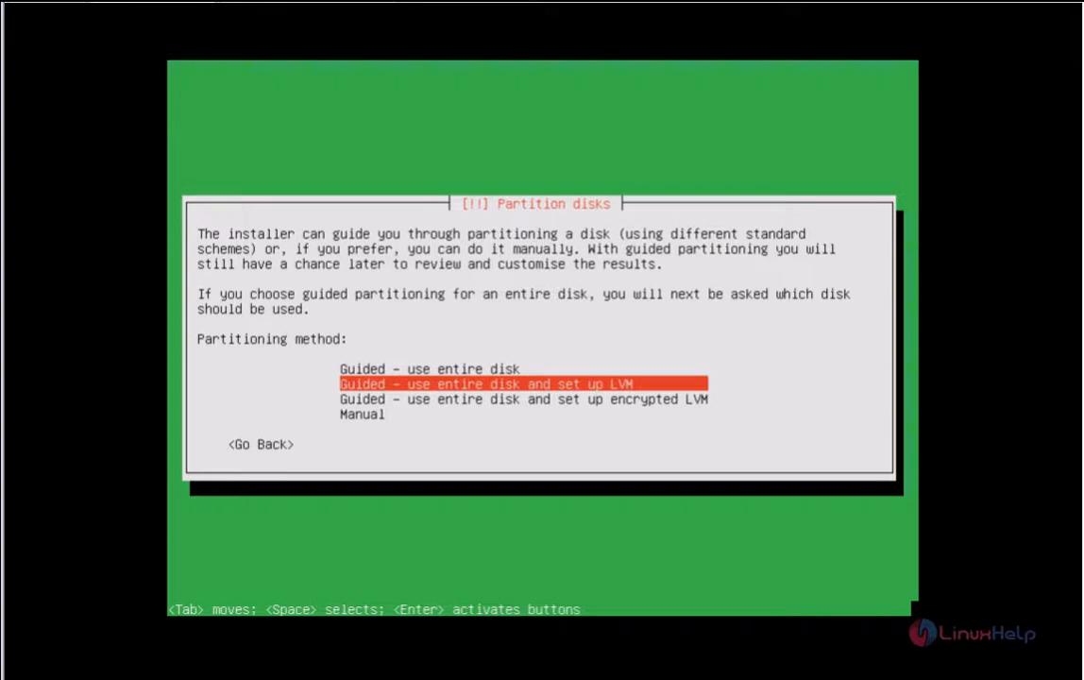
key("Down")
key("Down")
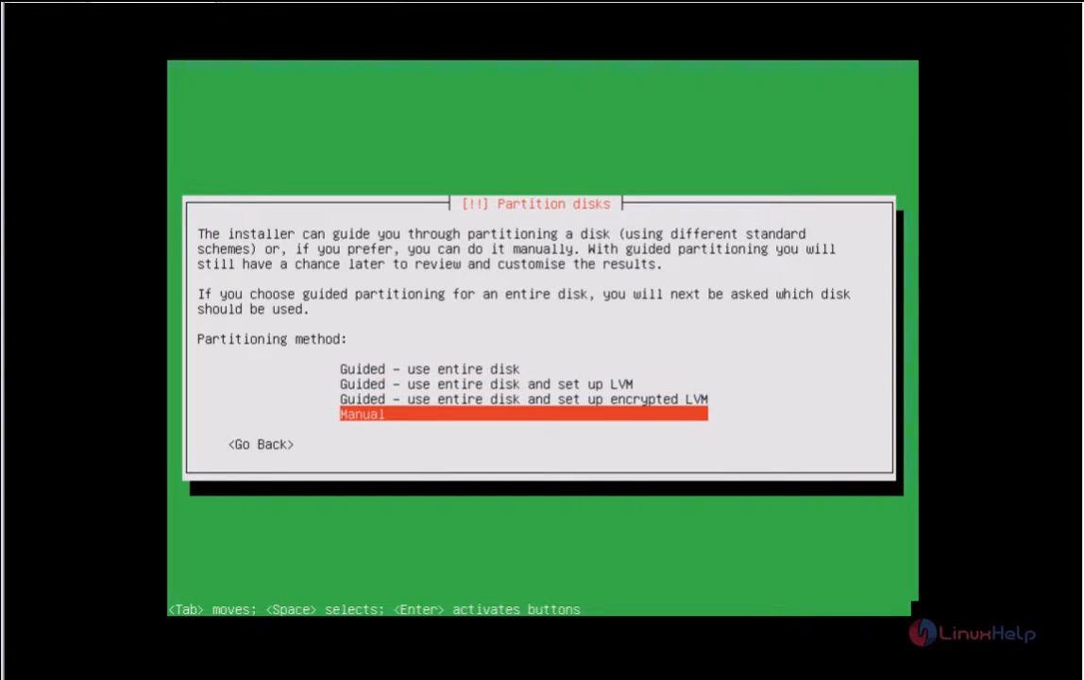
key("Return")
Step: Create a new empty partition table on the 32.2 GB sda disk
key("Down")
key("Down")
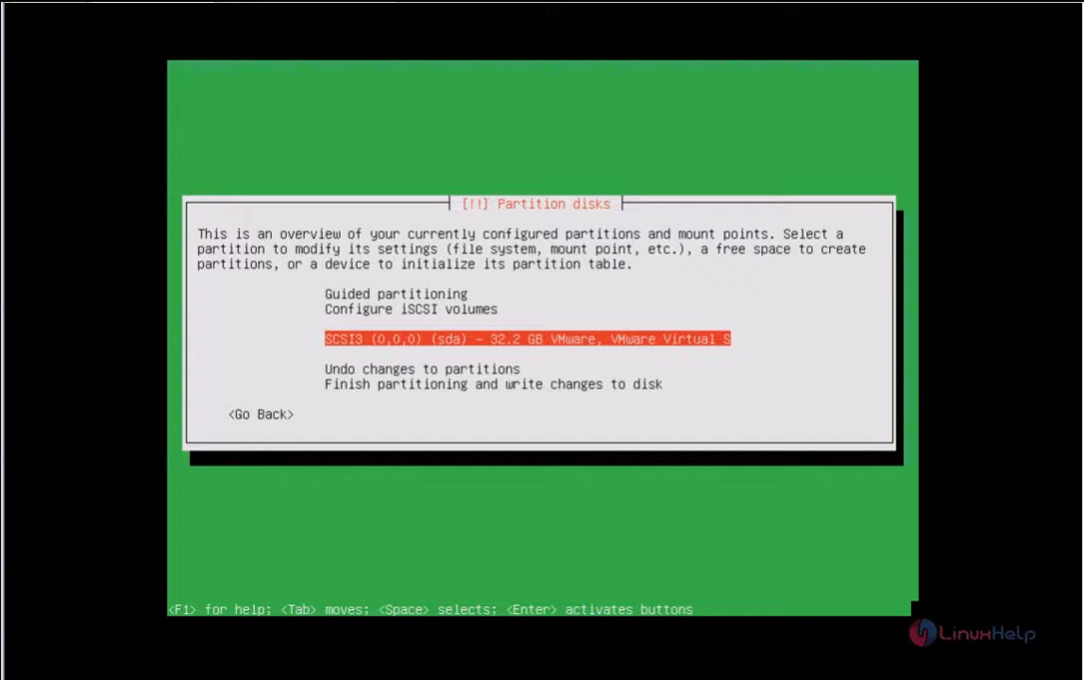
key("Return")
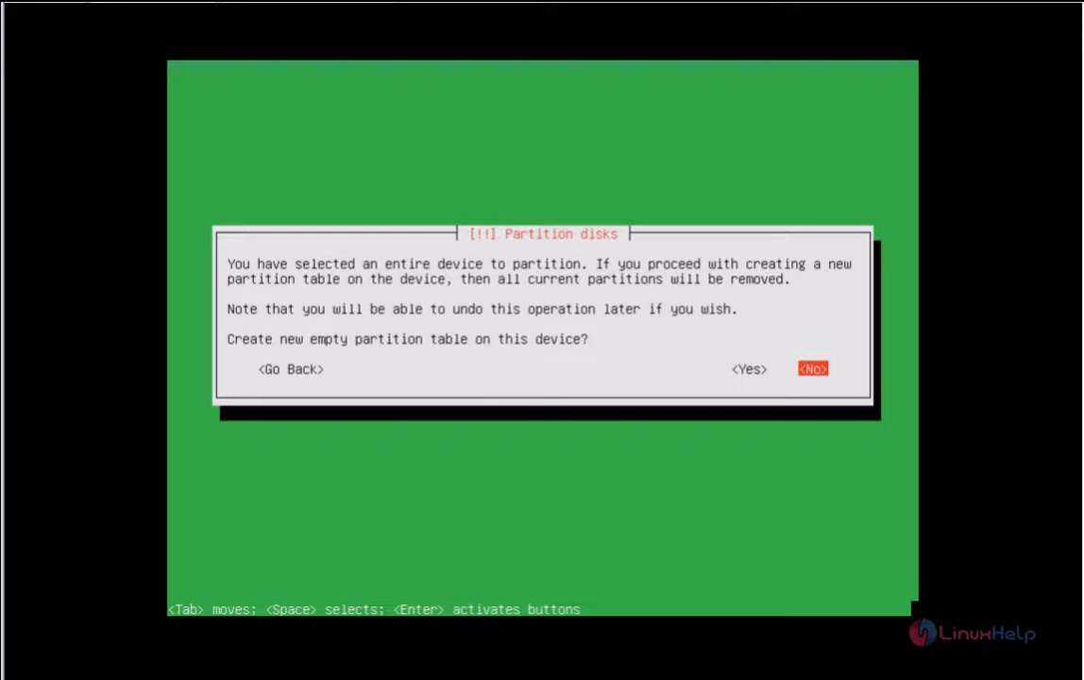
key("Left")
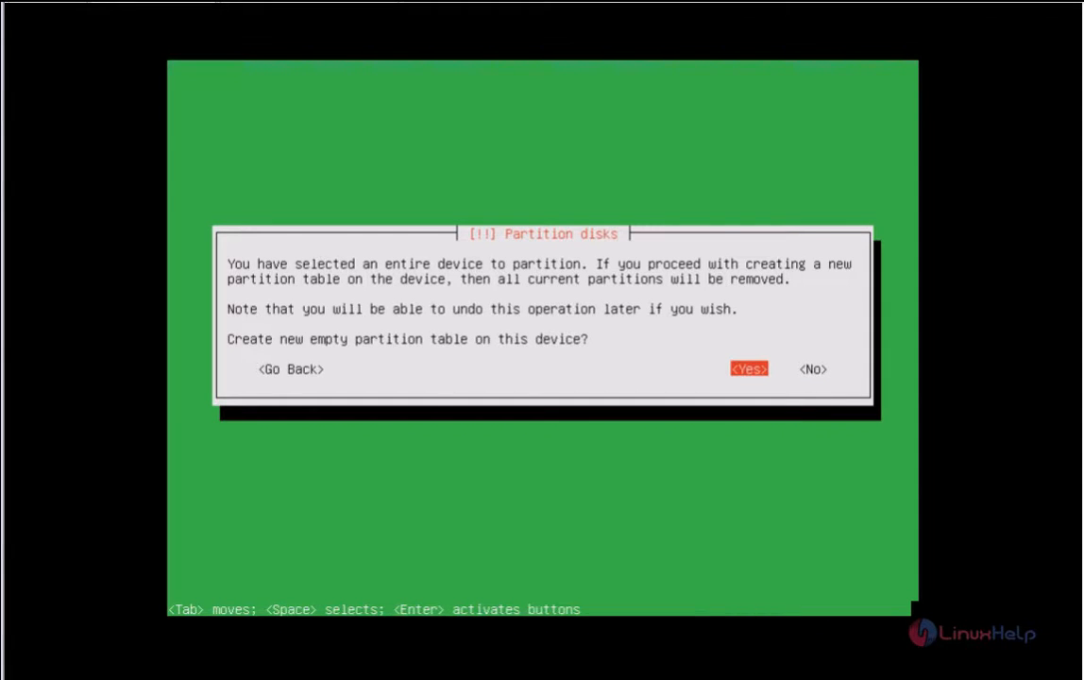
key("Return")
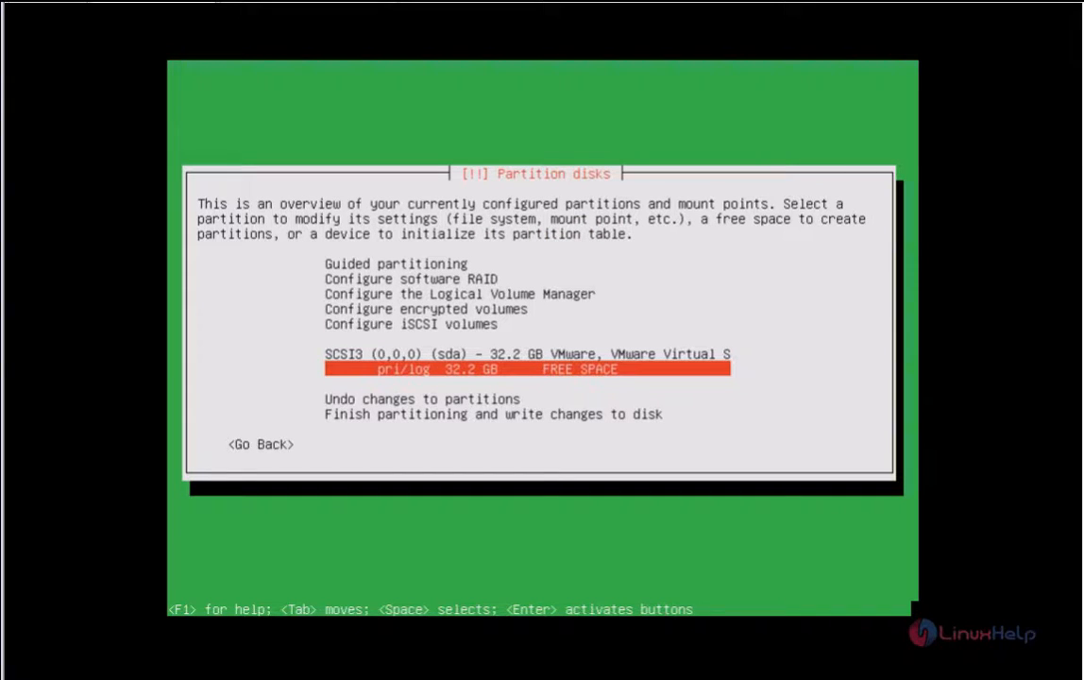
Step: Create a new partition in the free space with size 300MB
key("Return")
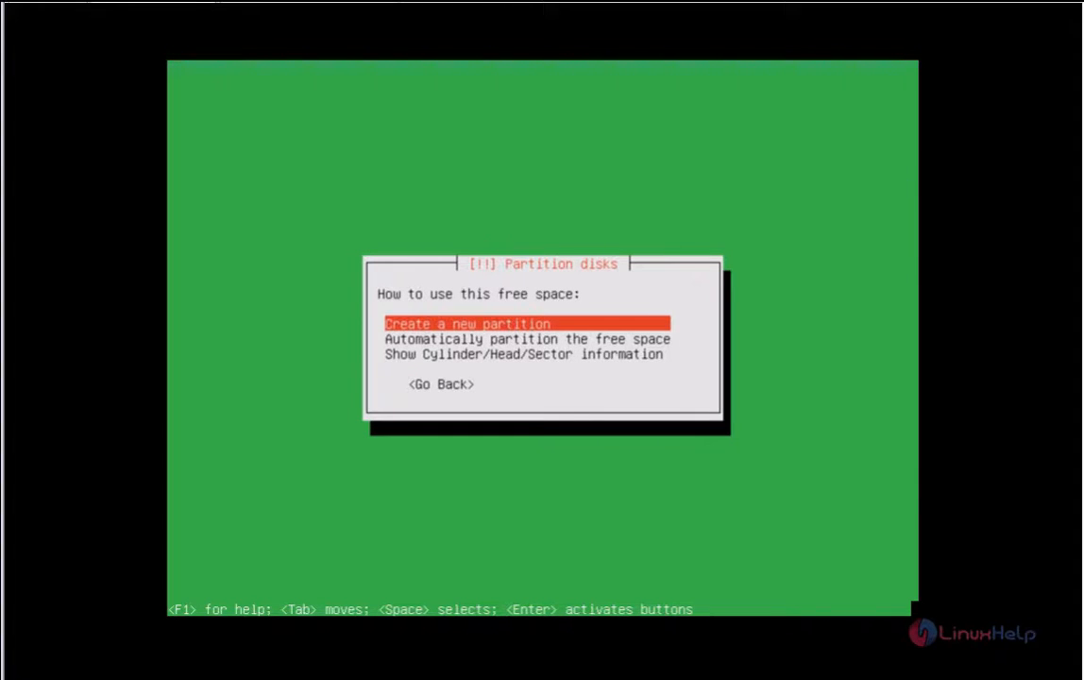
key("Return")
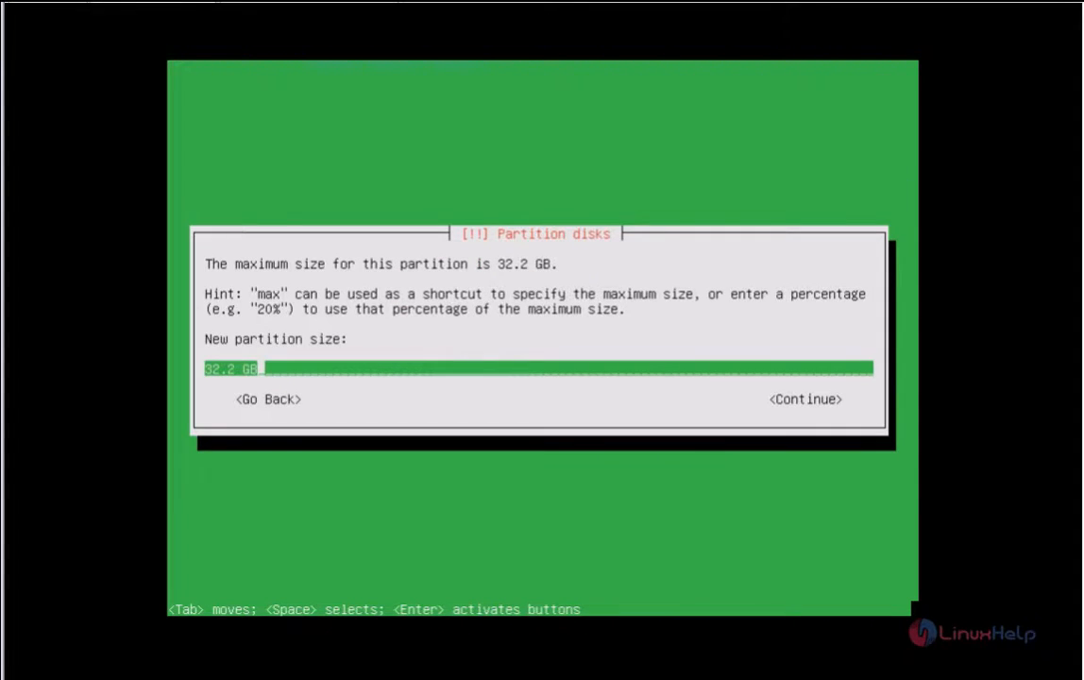
key("Left")
key("Left")
key("Left")
key("Right")
key("Right")
key("BackSpace")
key("BackSpace")
key("BackSpace")
key("BackSpace")
key("BackSpace")
key("BackSpace")
type("2")
key("BackSpace")
type("30GMM")
key("BackSpace")
key("Tab")
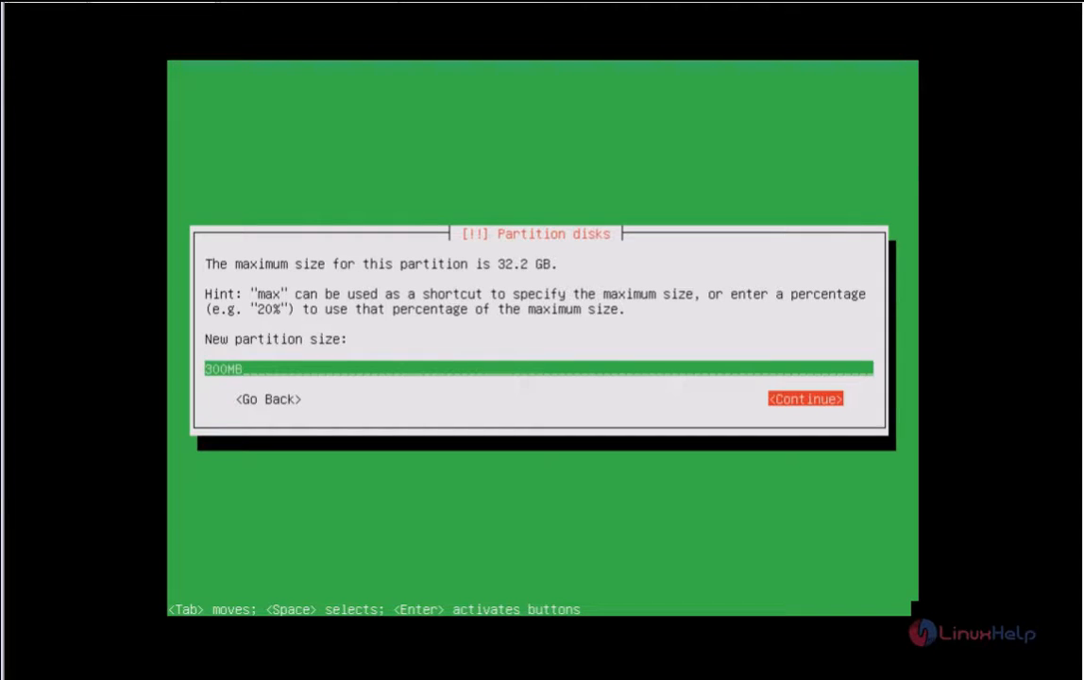
key("Return")
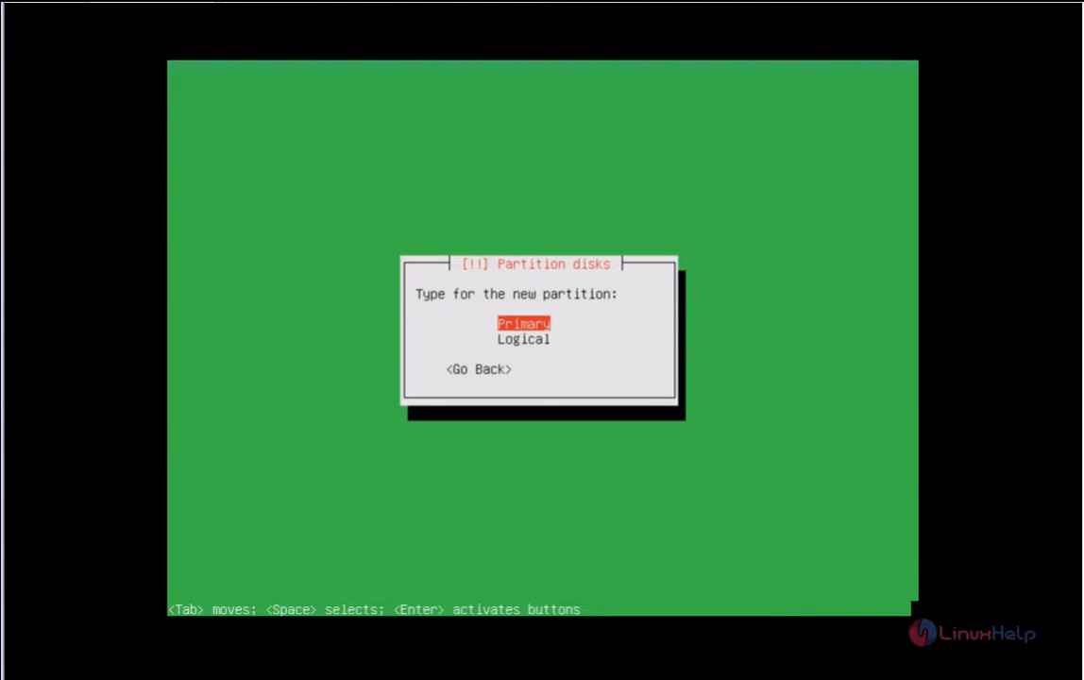
Step: Make it a primary partition at the beginning, mounted at /boot
key("Return")
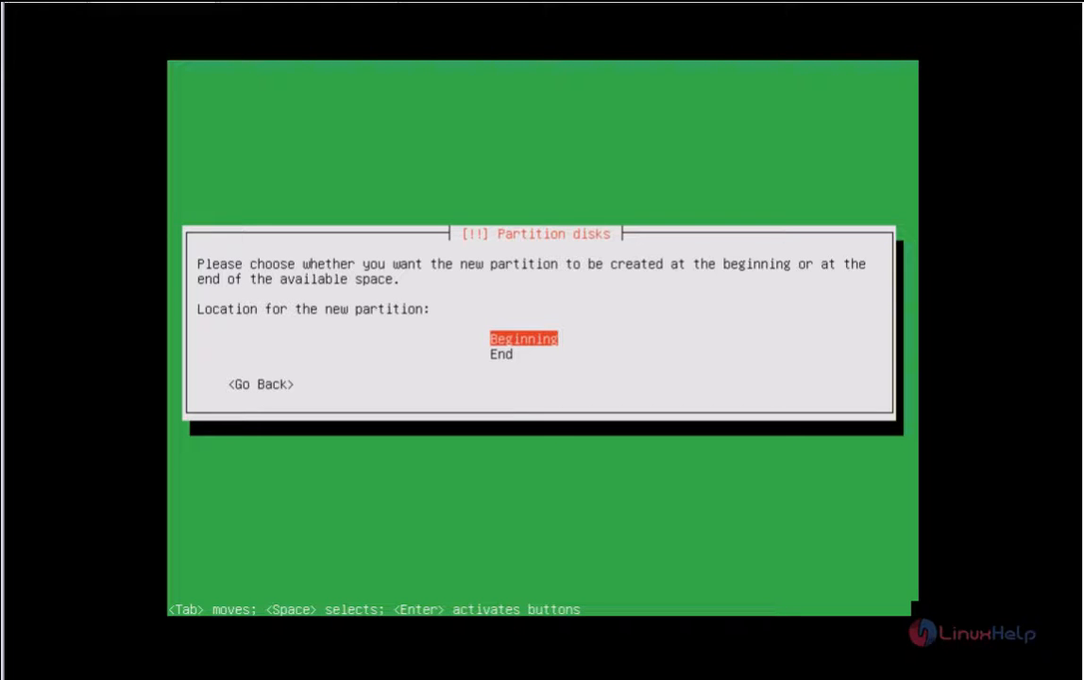
key("Return")
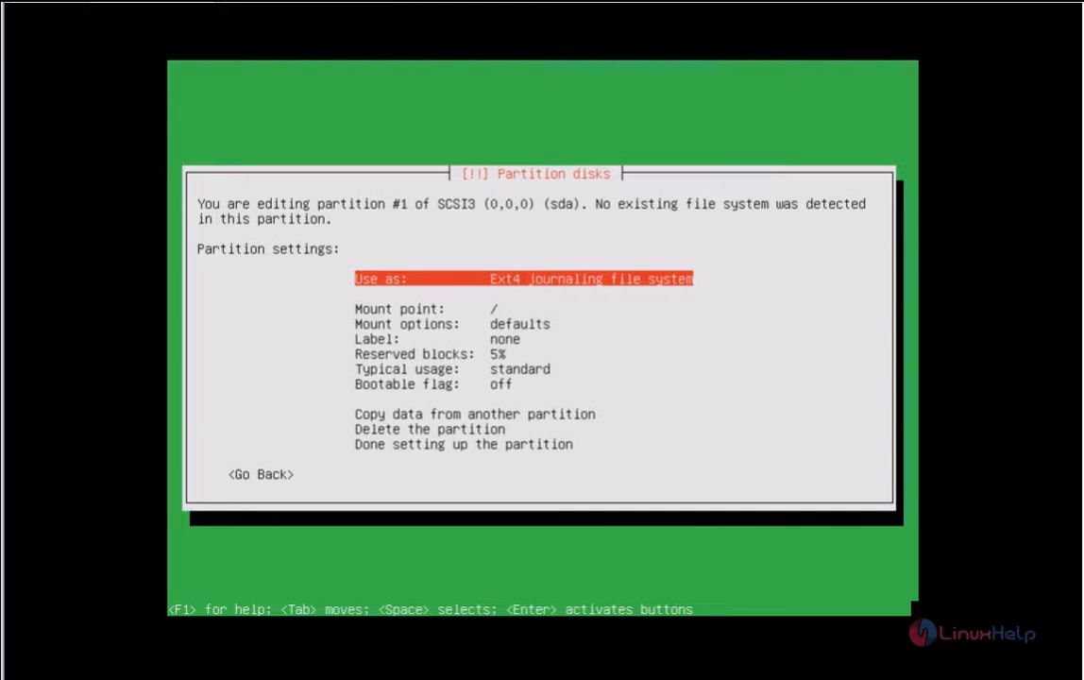
key("Down")
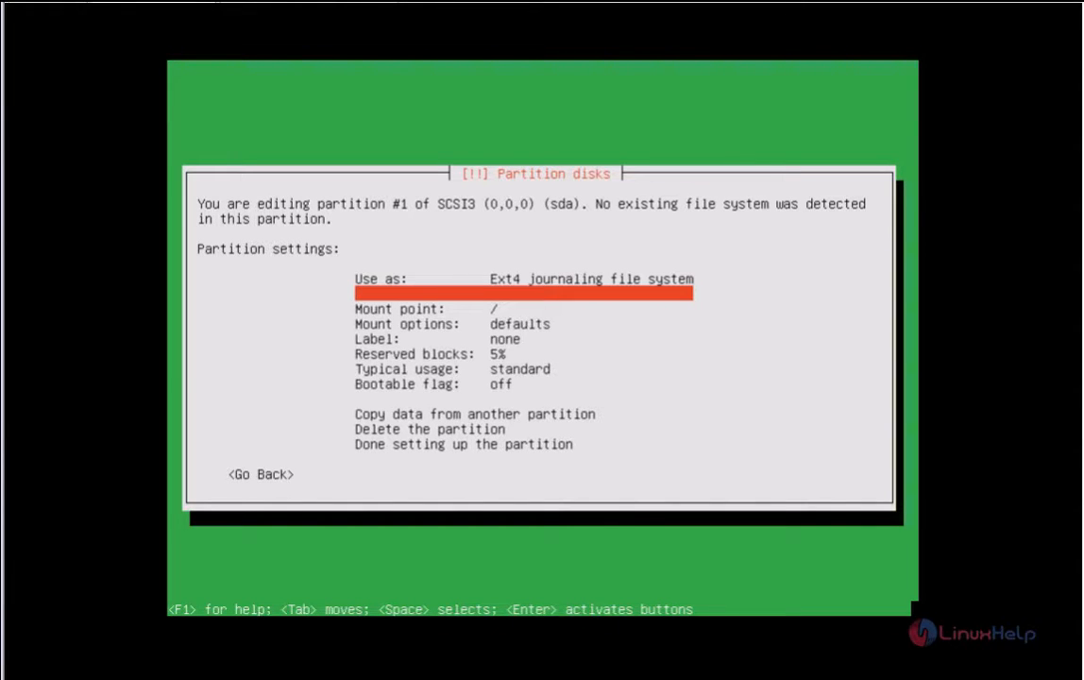
key("Down")
key("Return")
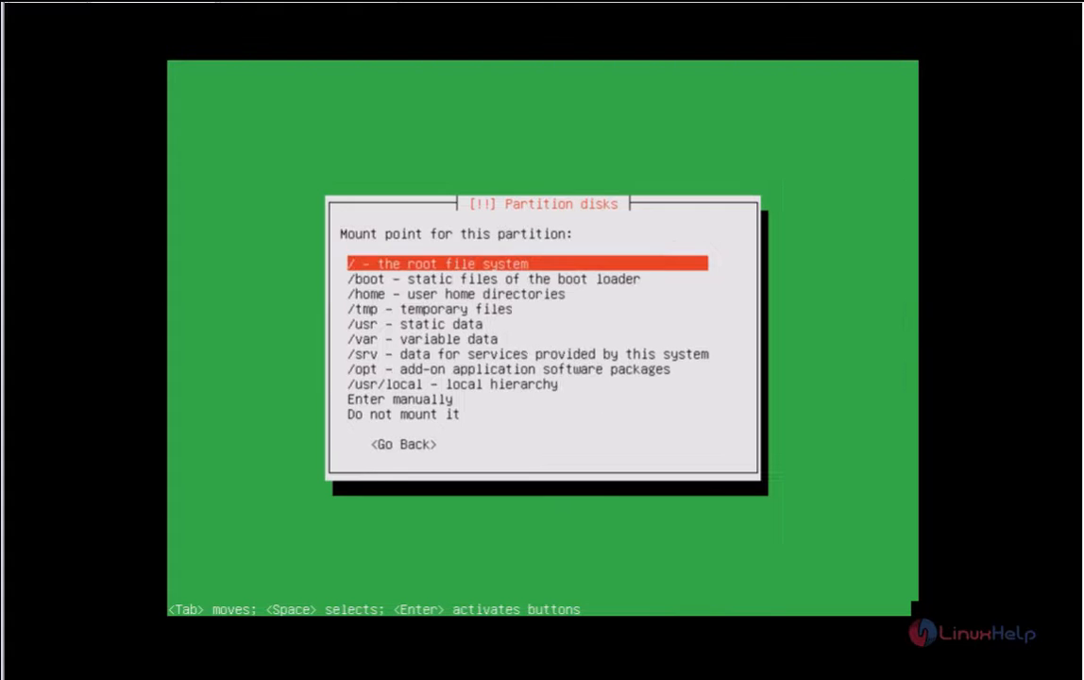
key("Down")
key("Return")
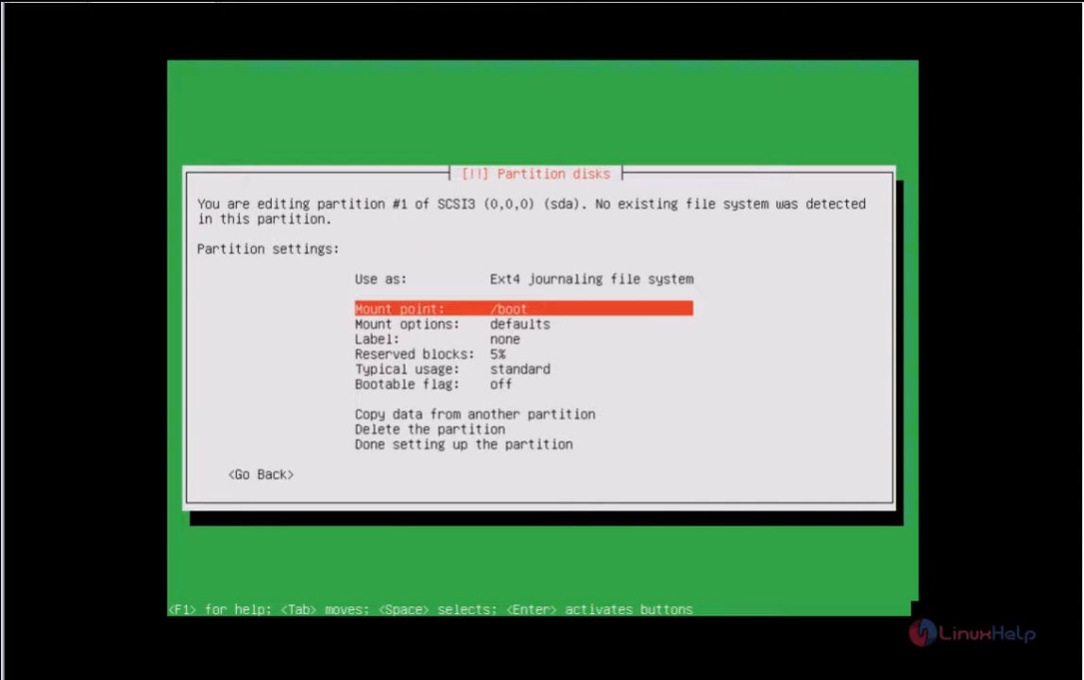
Step: Keep Ext4 as the file system and finish setting up the /boot partition
key("Up")
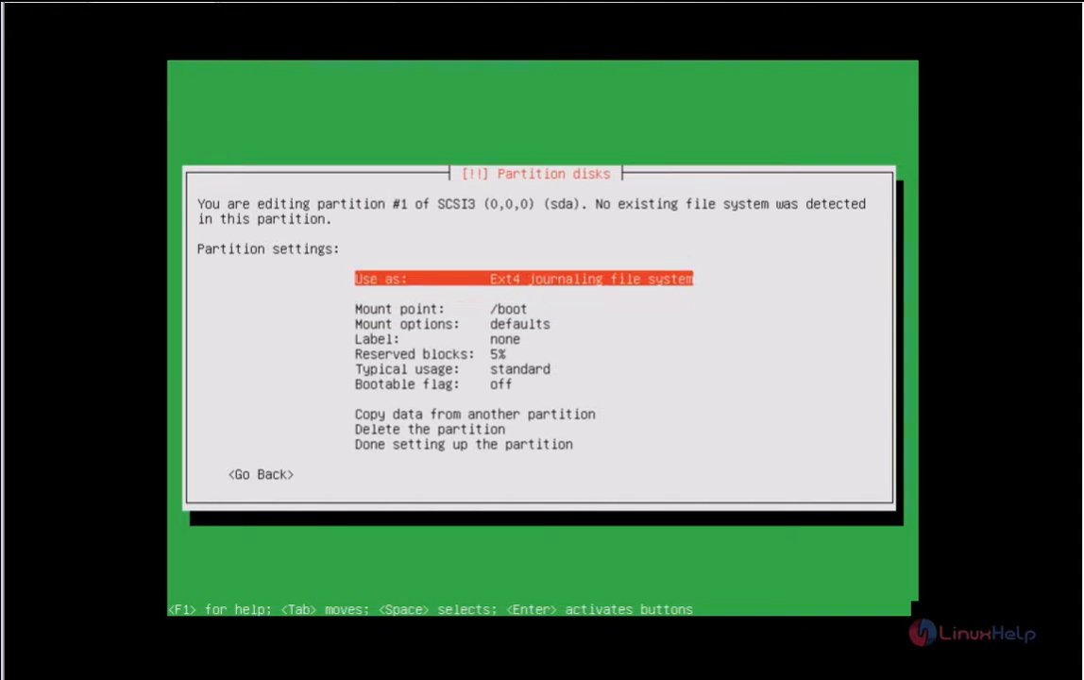
key("Return")
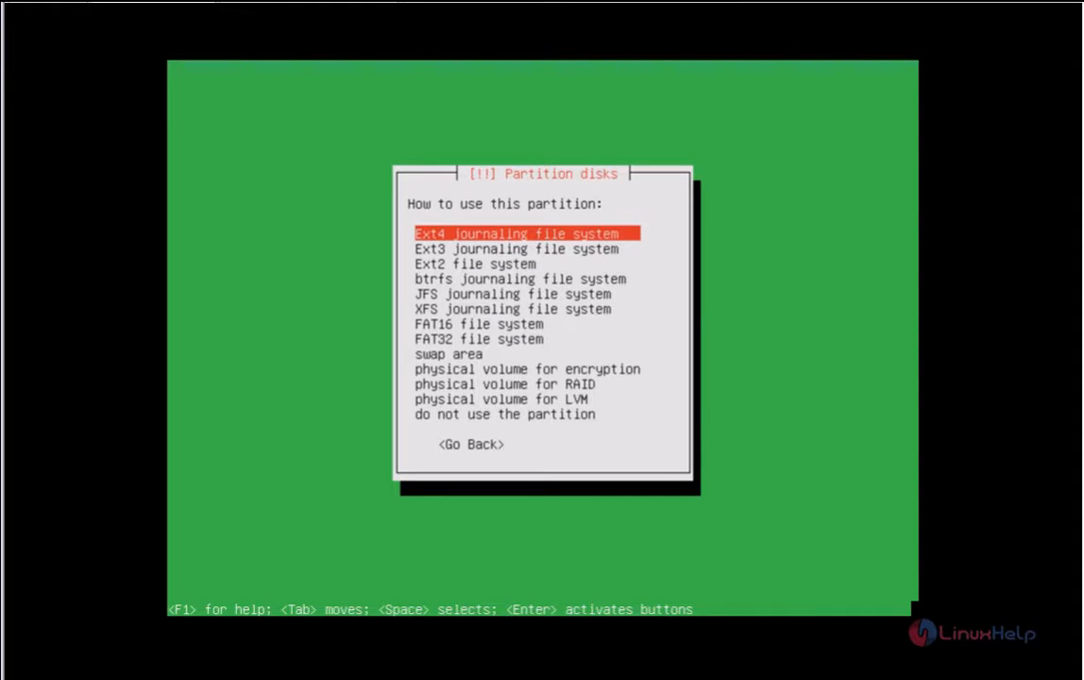
key("Return")
key("Down")
key("Down")
key("Down")
key("Down")
key("Down")
key("Down")
key("Down")
key("Down")
key("Down")
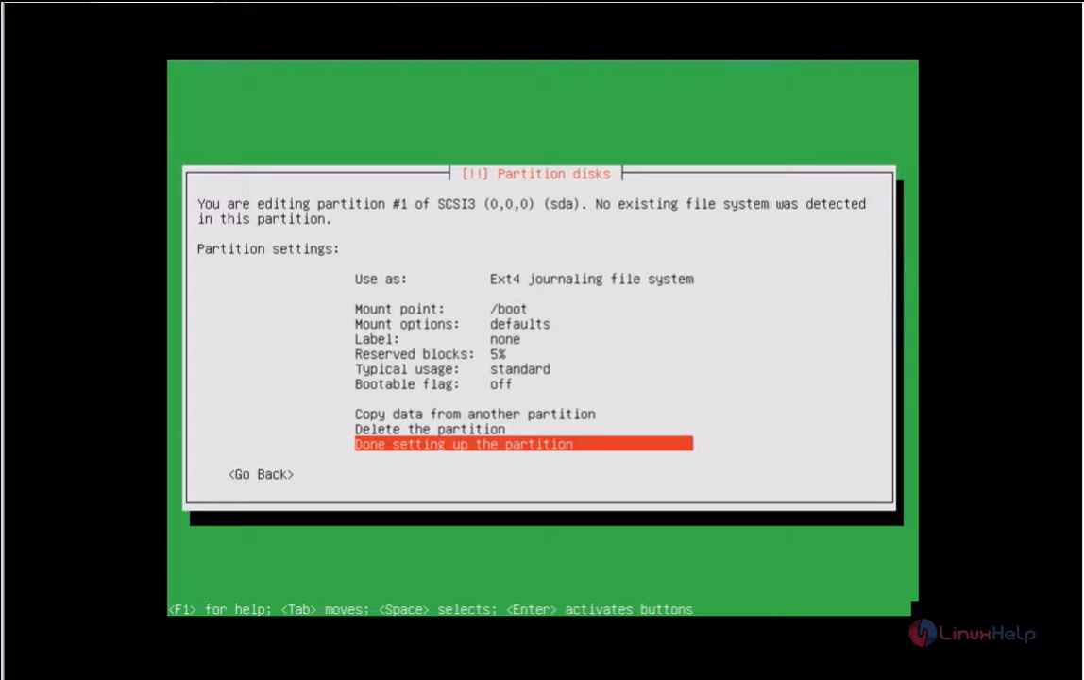
key("Return")
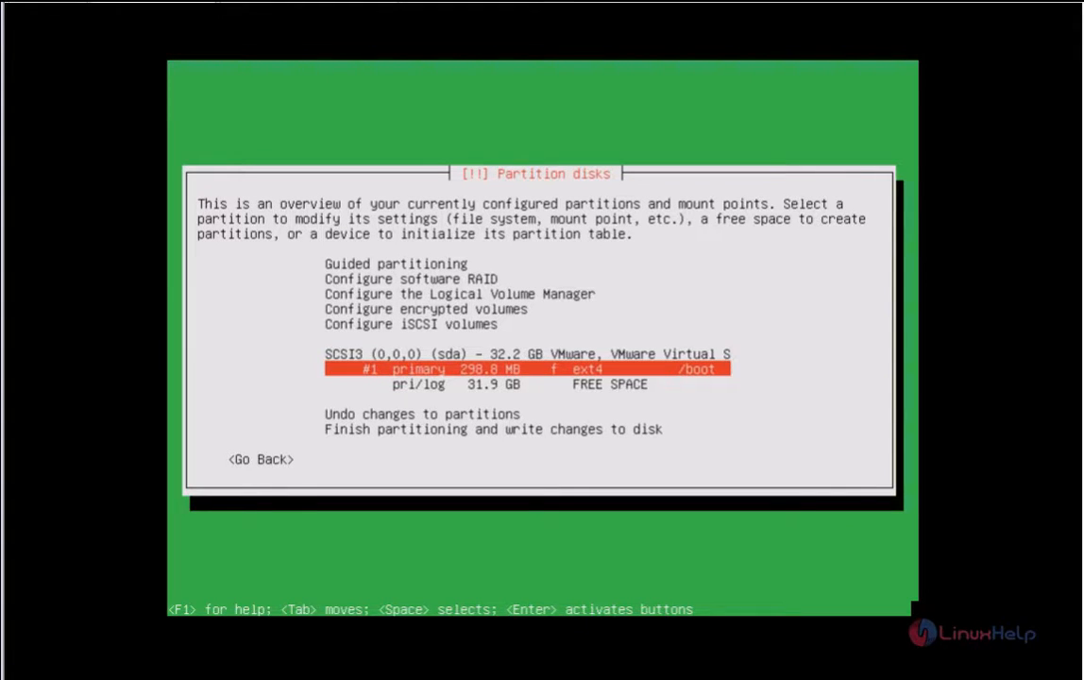
key("Down")
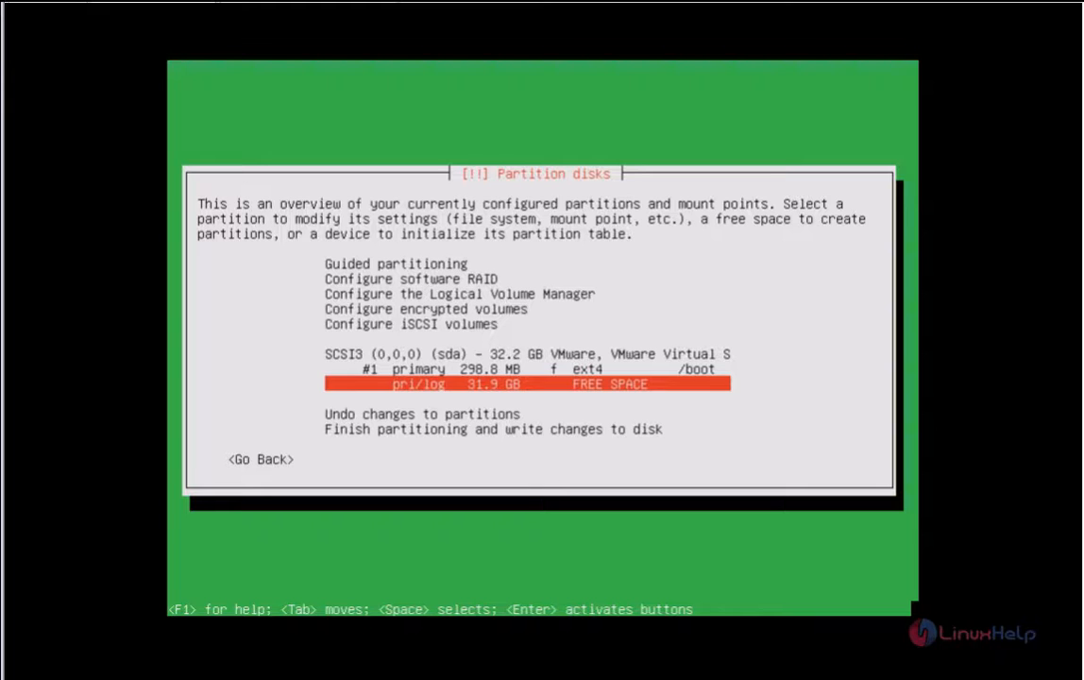
Step: Create a new 2 GB partition in the 31.9 GB free space
key("Return")
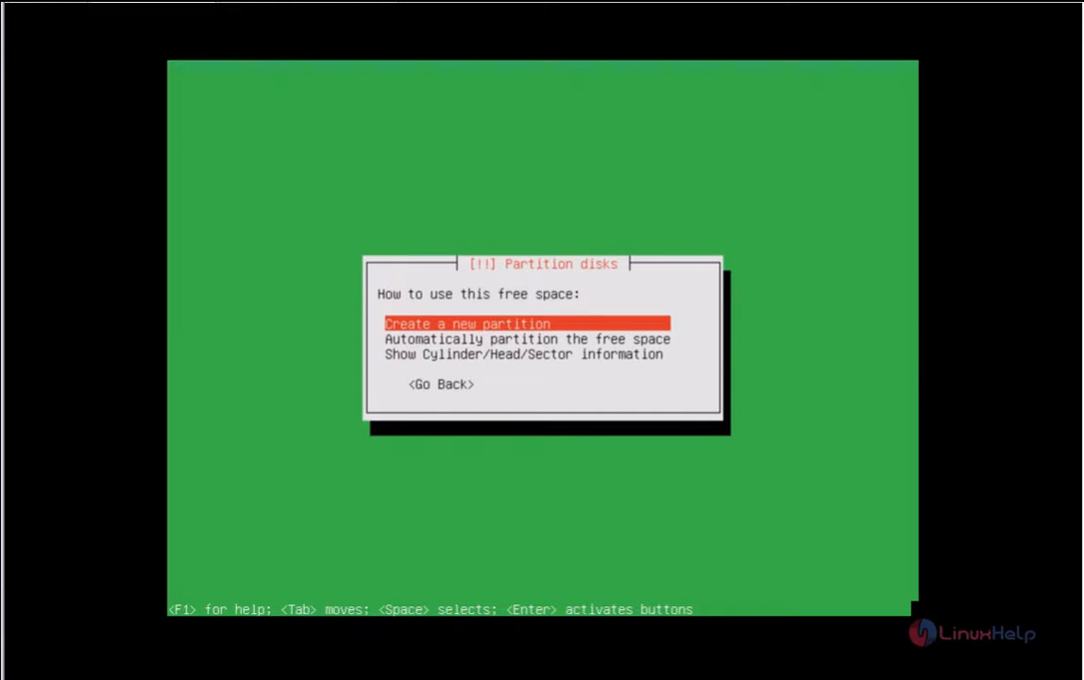
key("Return")
key("Left")
key("Left")
key("Left")
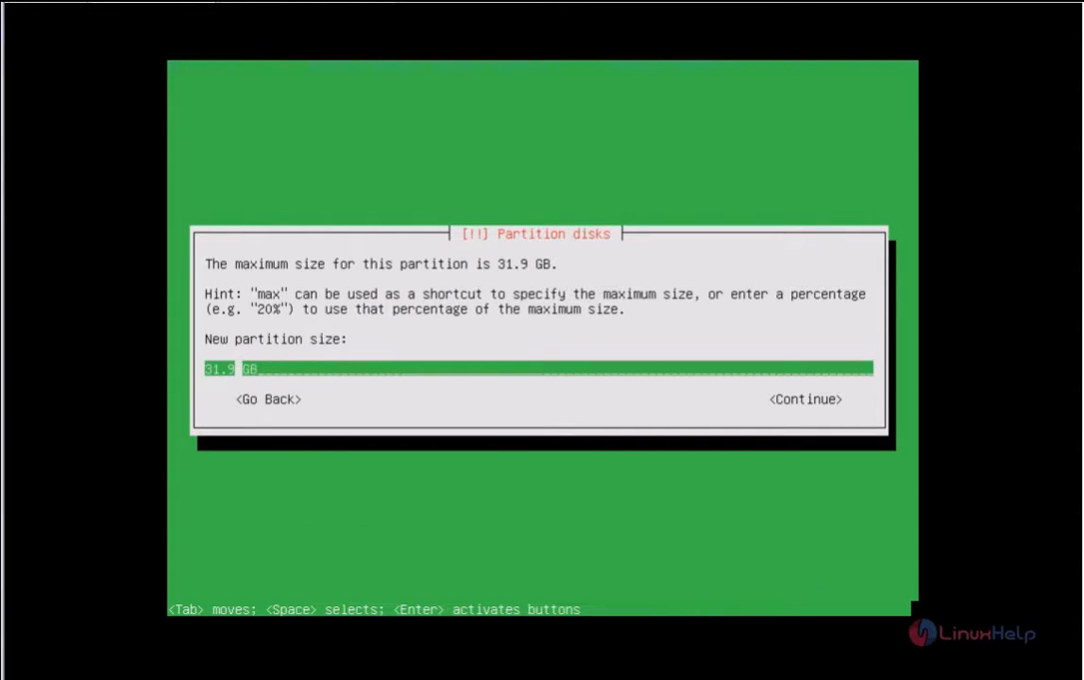
key("BackSpace")
key("BackSpace")
key("BackSpace")
key("BackSpace")
type("2")
key("Tab")
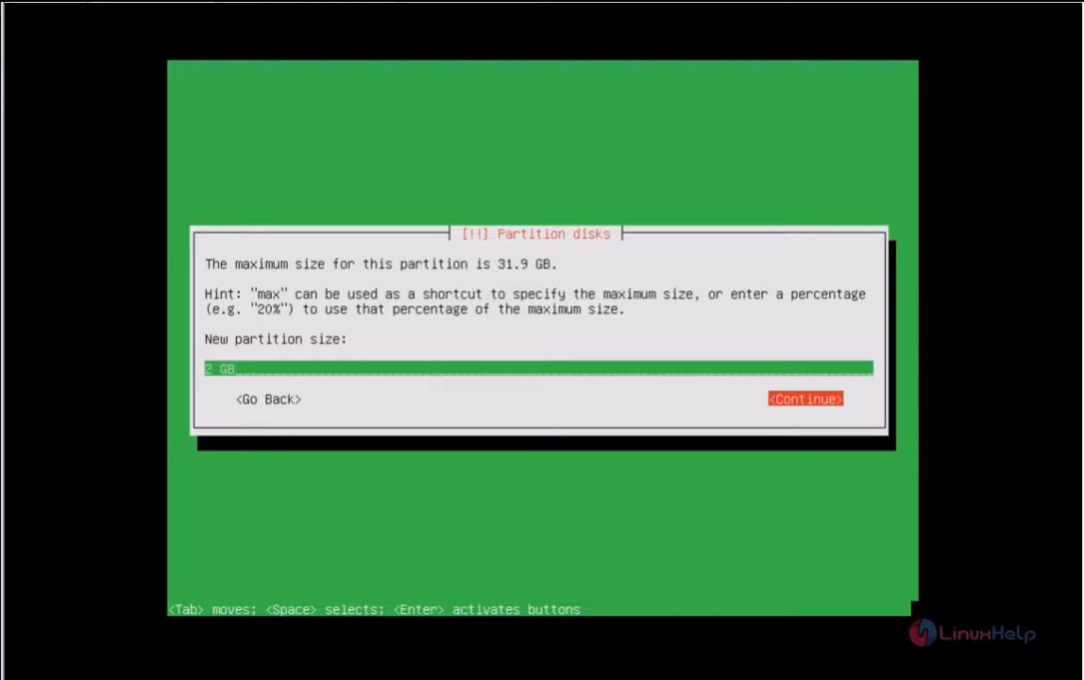
key("Return")
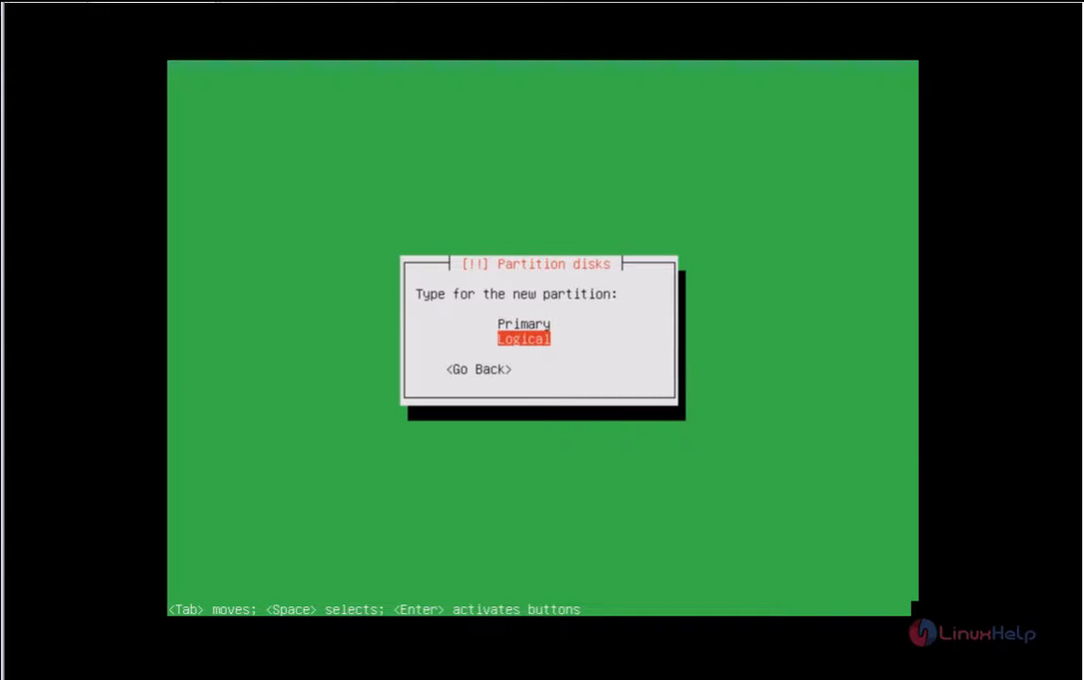
Step: Place it at the beginning, use it as swap area, and finish the partition
key("Return")
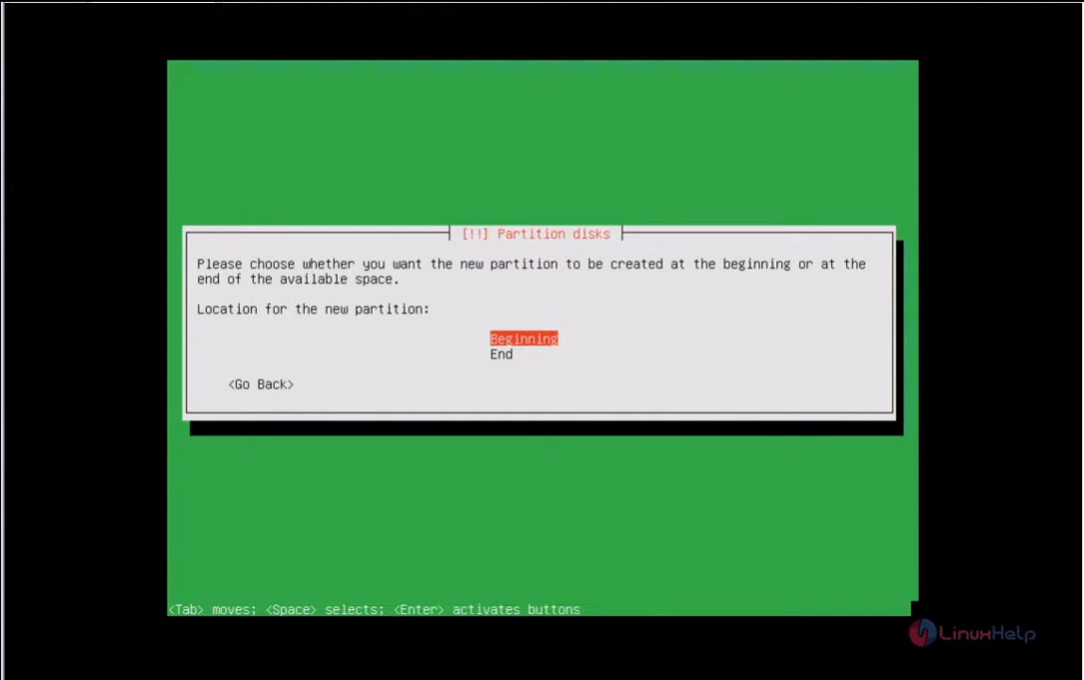
key("Return")
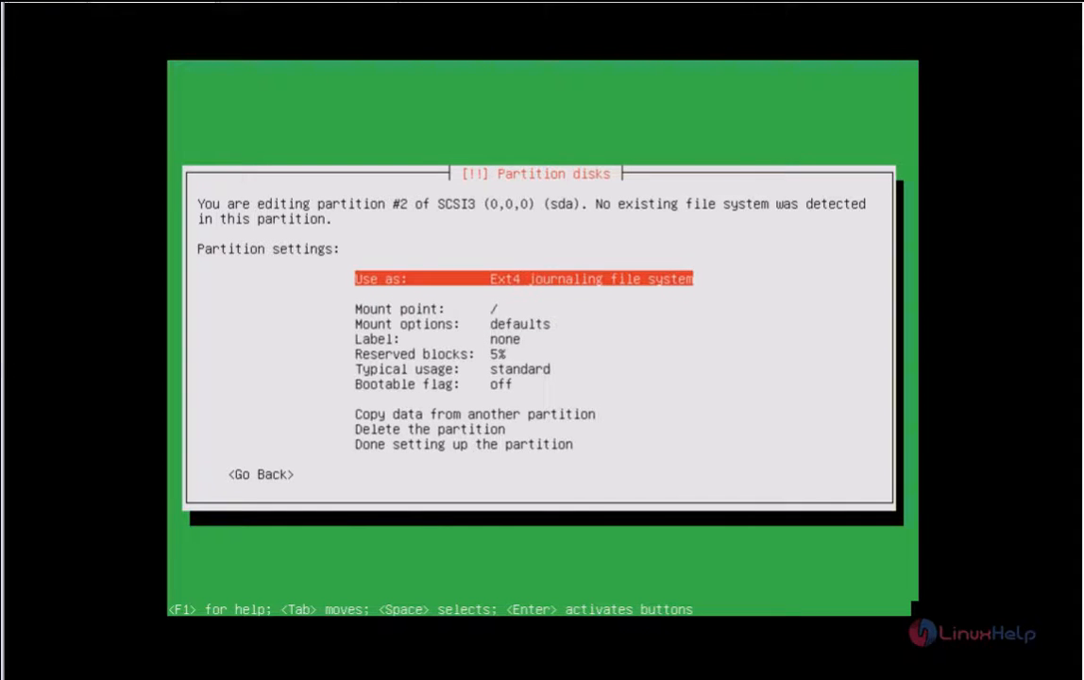
key("Return")
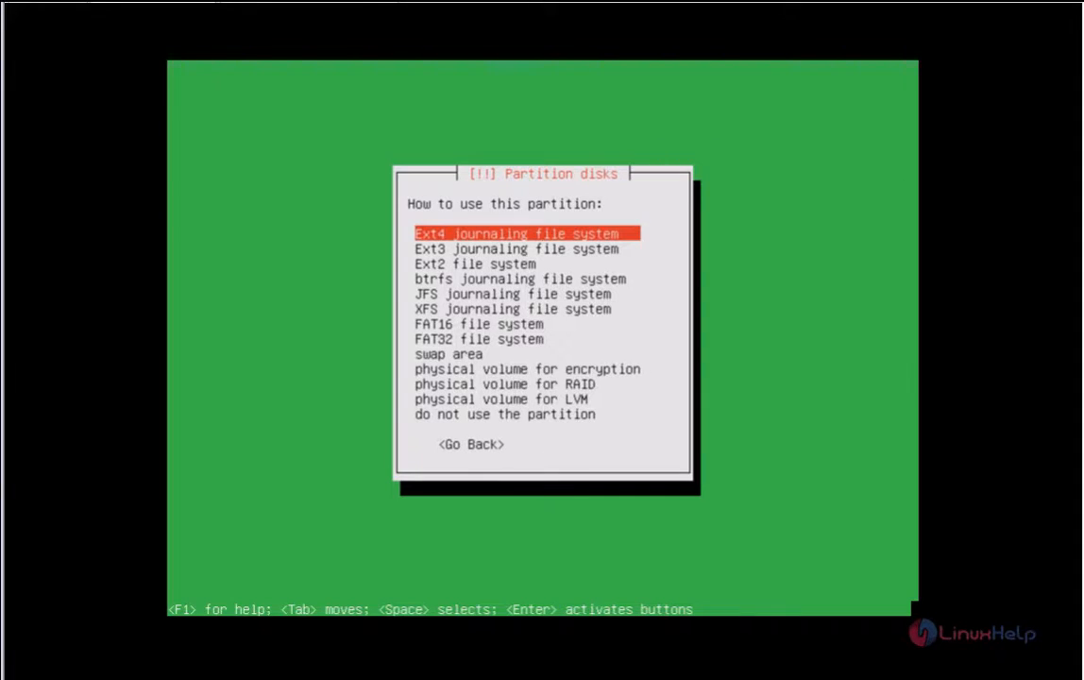
key("Down")
key("Down")
key("Down")
key("Down")
key("Down")
key("Down")
key("Down")
key("Down")
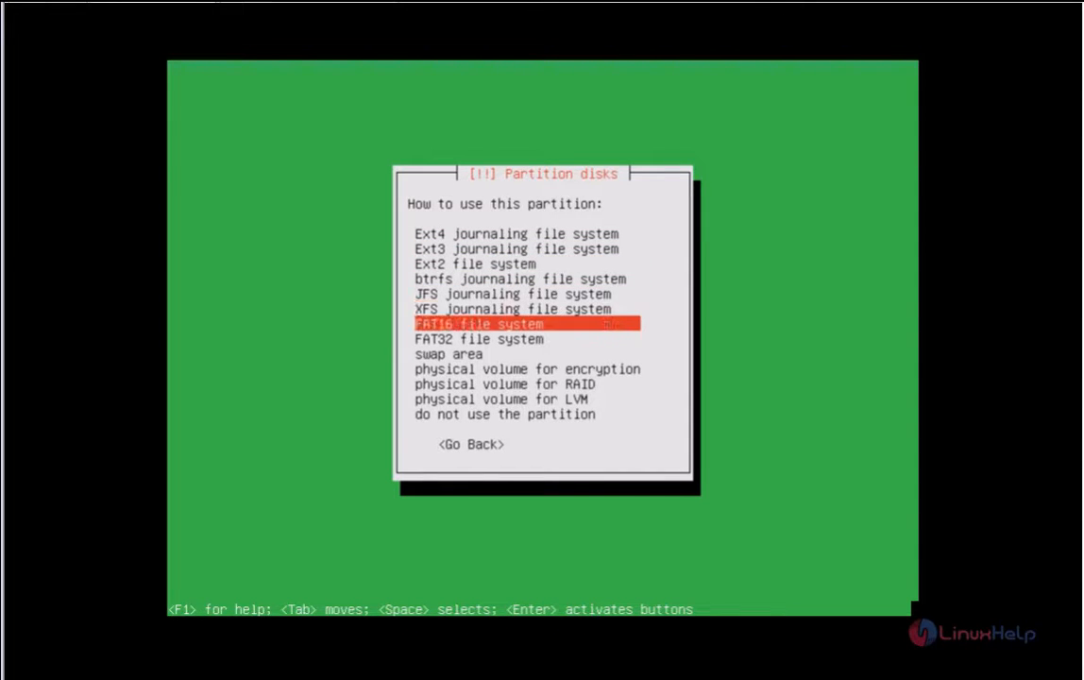
key("Return")
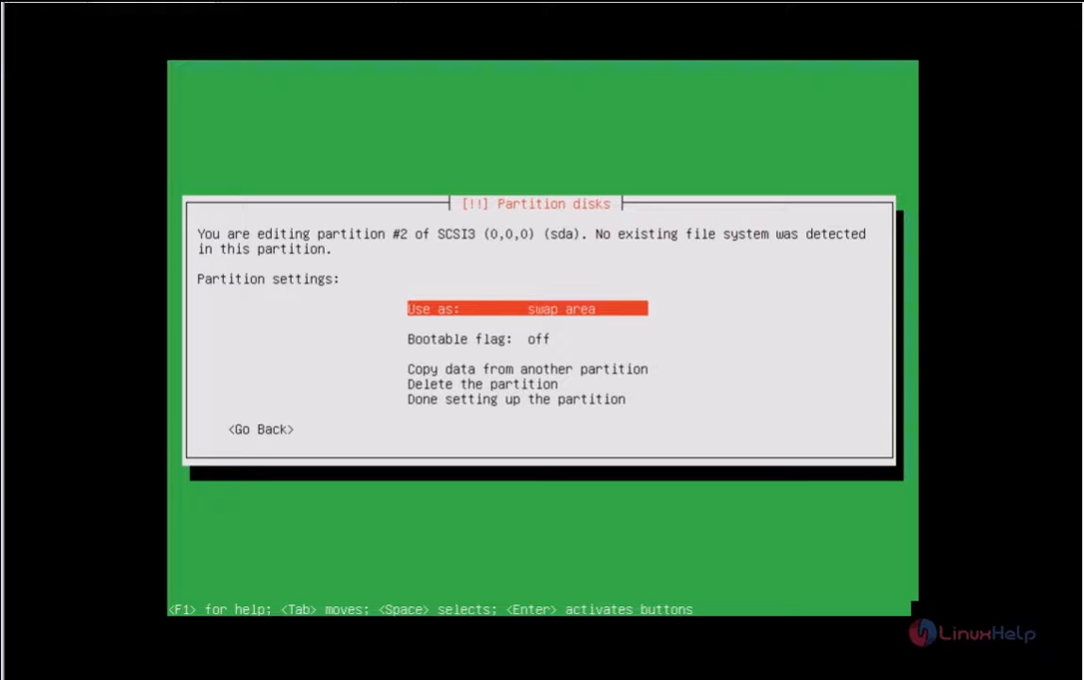
key("Down")
key("Down")
key("Down")
key("Down")
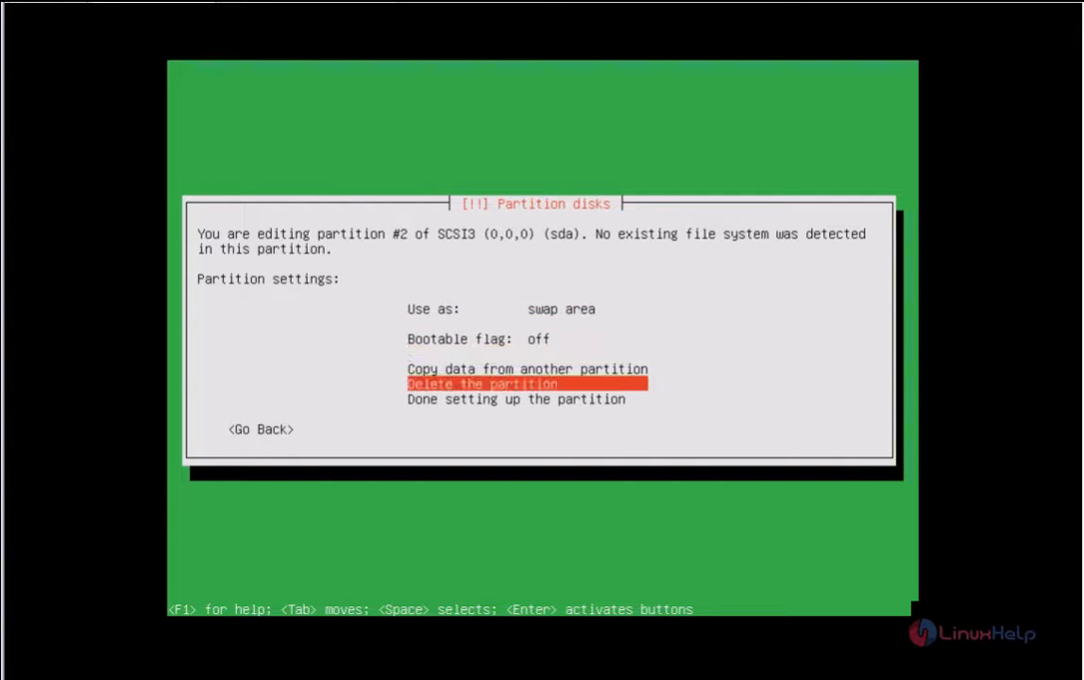
key("Return")
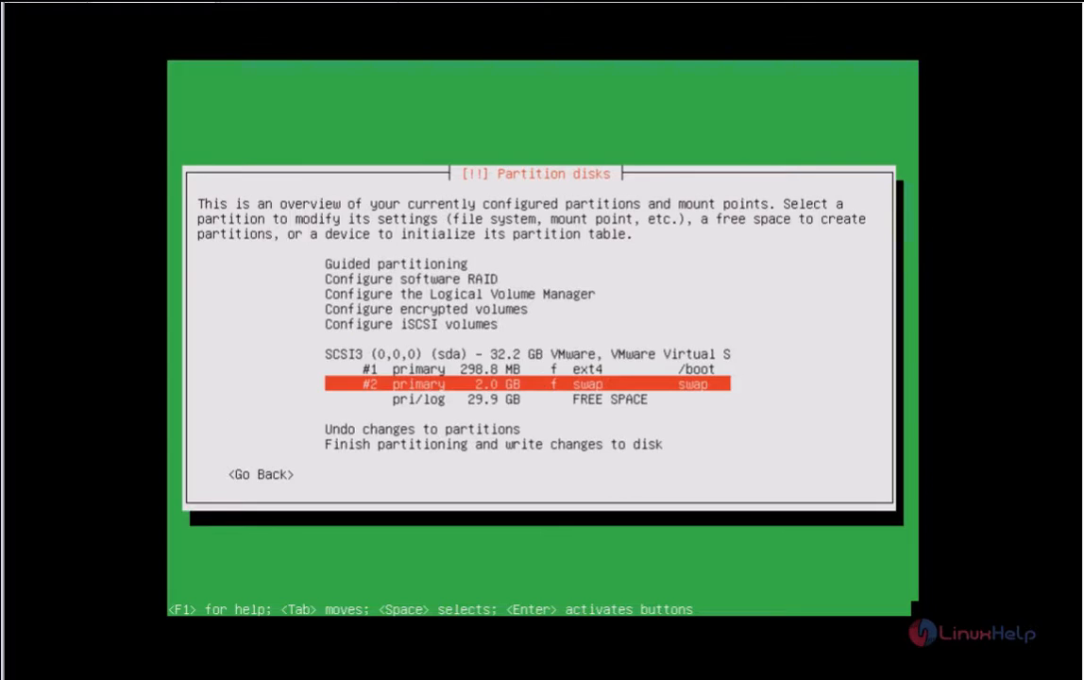
key("Down")
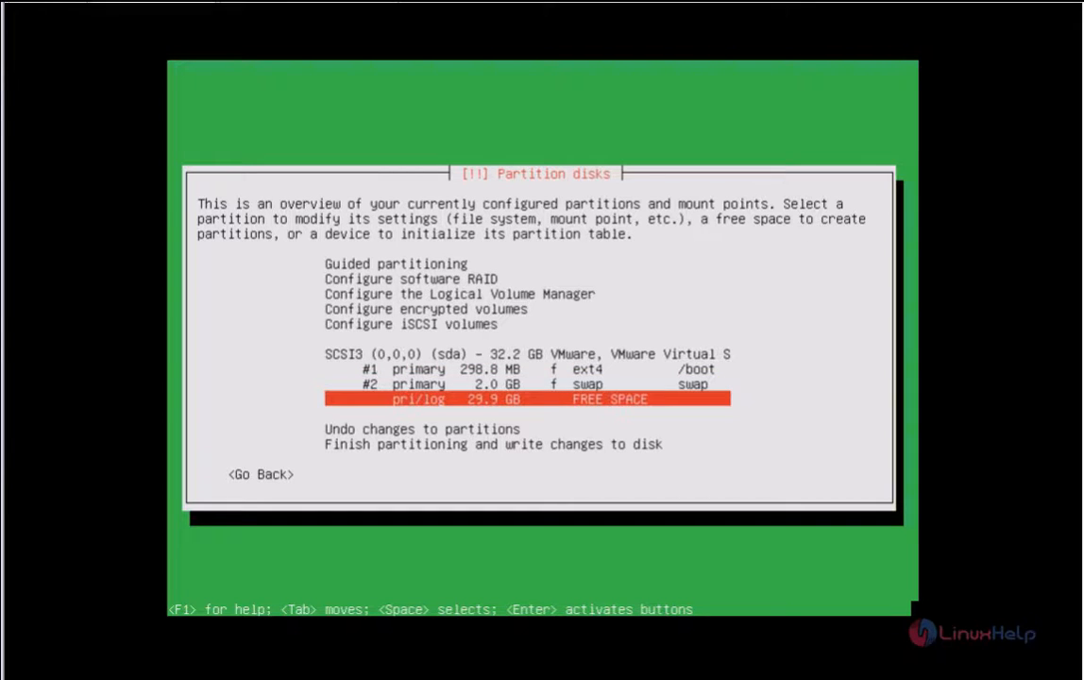
Step: Create a new 15 GB partition in the 29.9 GB free space
key("Return")
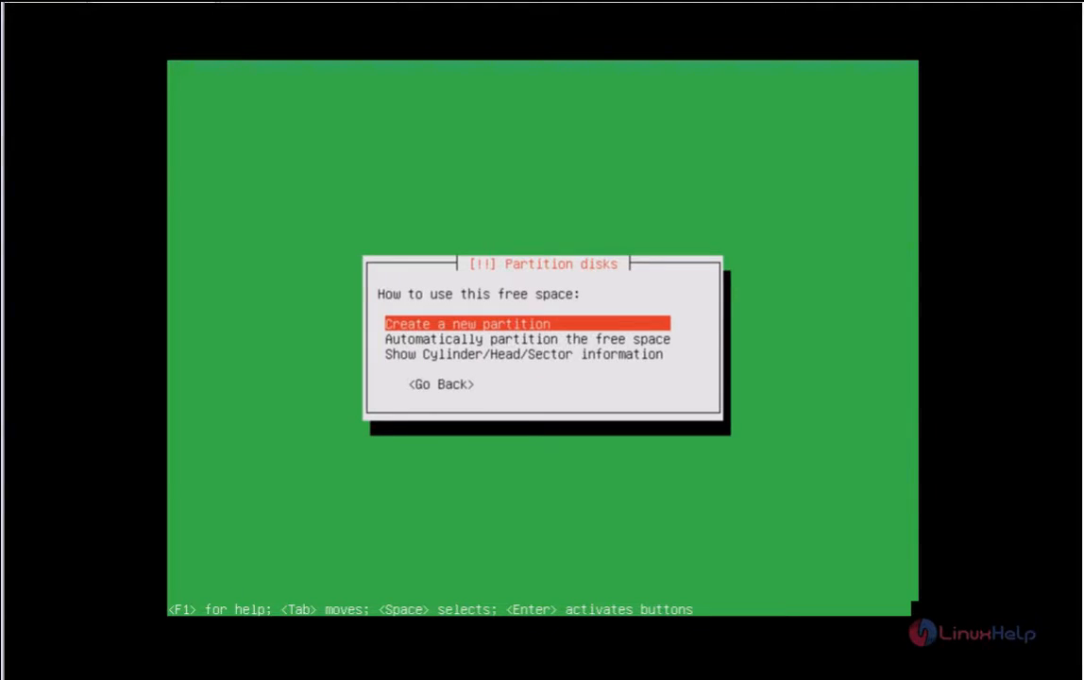
key("Return")
key("Left")
key("Left")
key("Left")
key("Left")
key("Left")
key("Left")
key("Left")
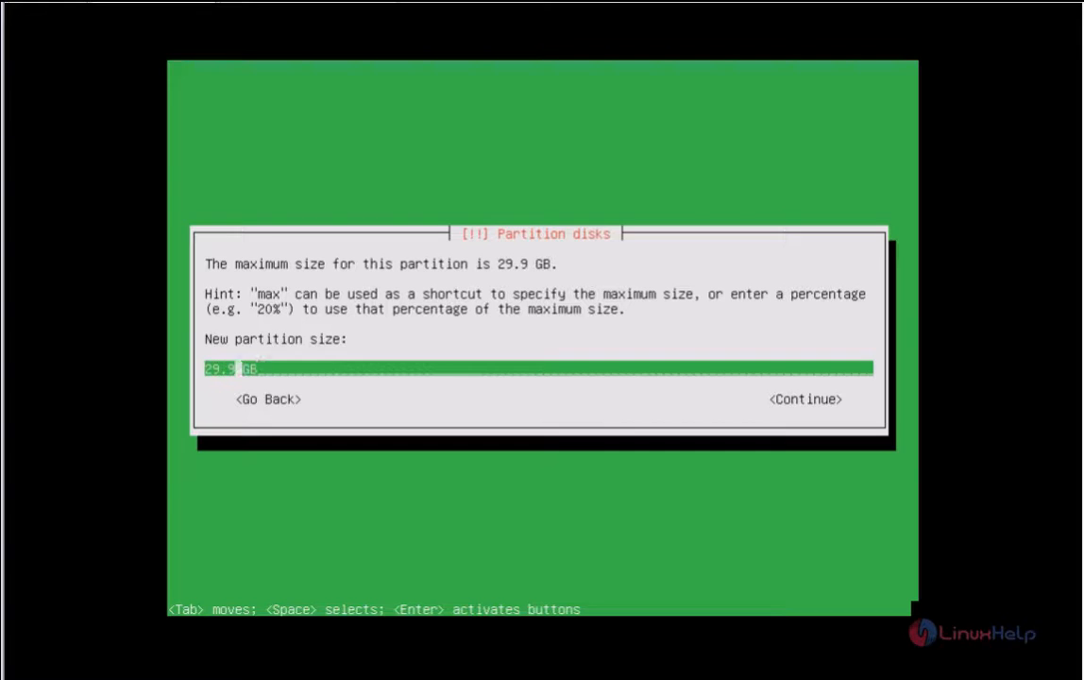
key("Right")
key("Right")
key("Right")
key("Right")
key("BackSpace")
key("BackSpace")
key("BackSpace")
key("BackSpace")
type("15")
key("Tab")
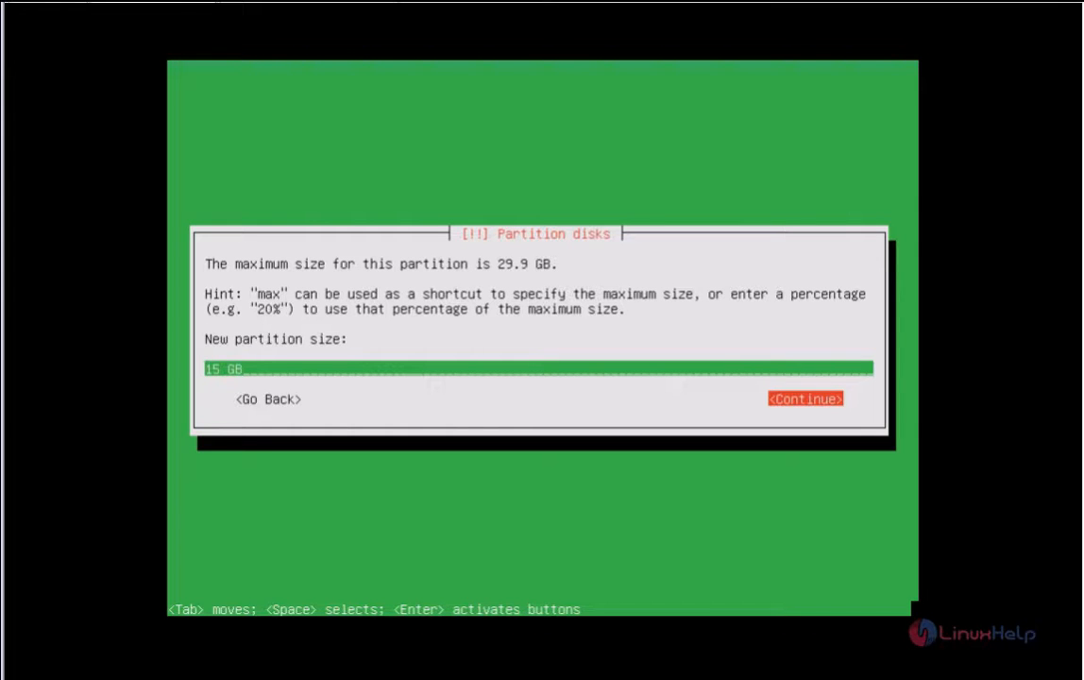
key("Return")
Step: Make it primary at the beginning, keep Ext4 mounted at /, and finish it
key("Up")
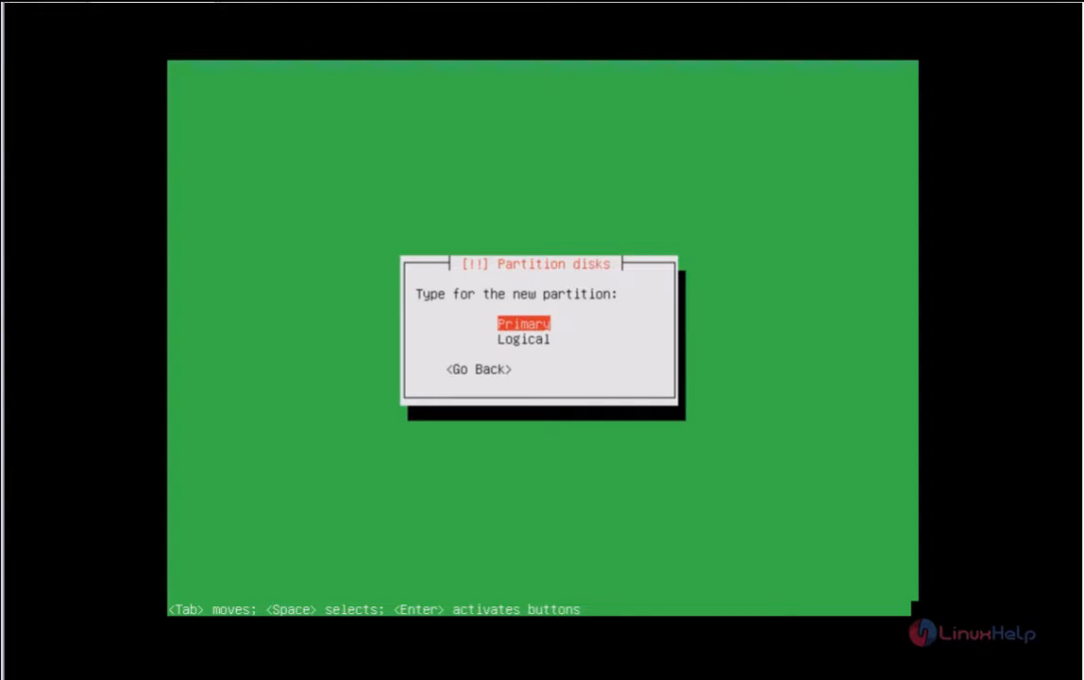
key("Return")
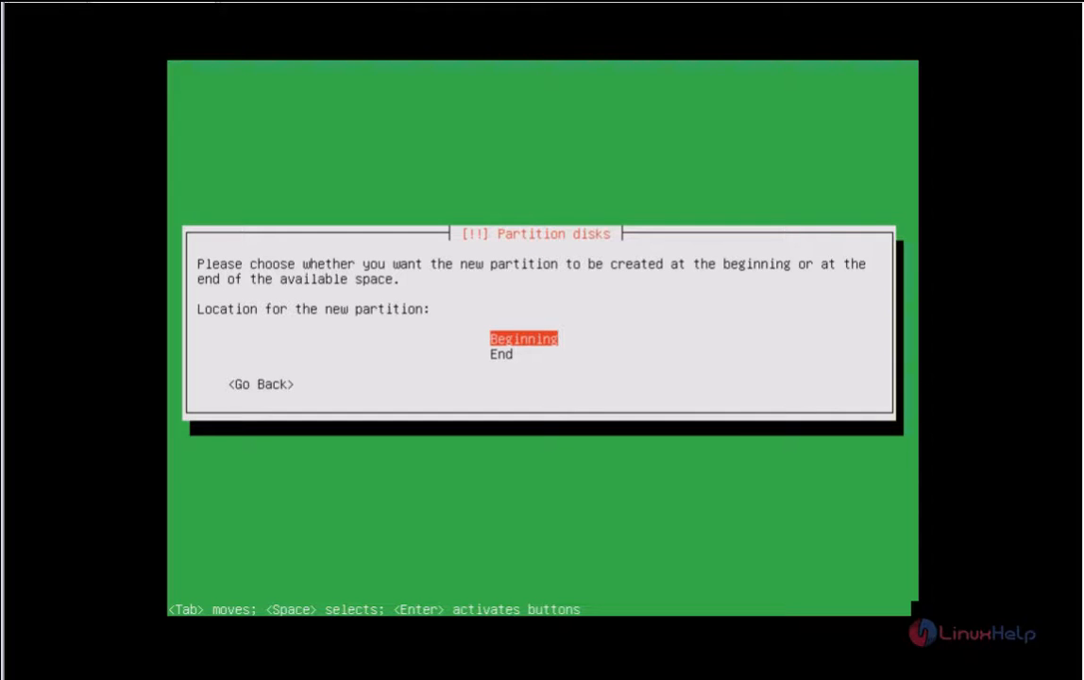
key("Return")
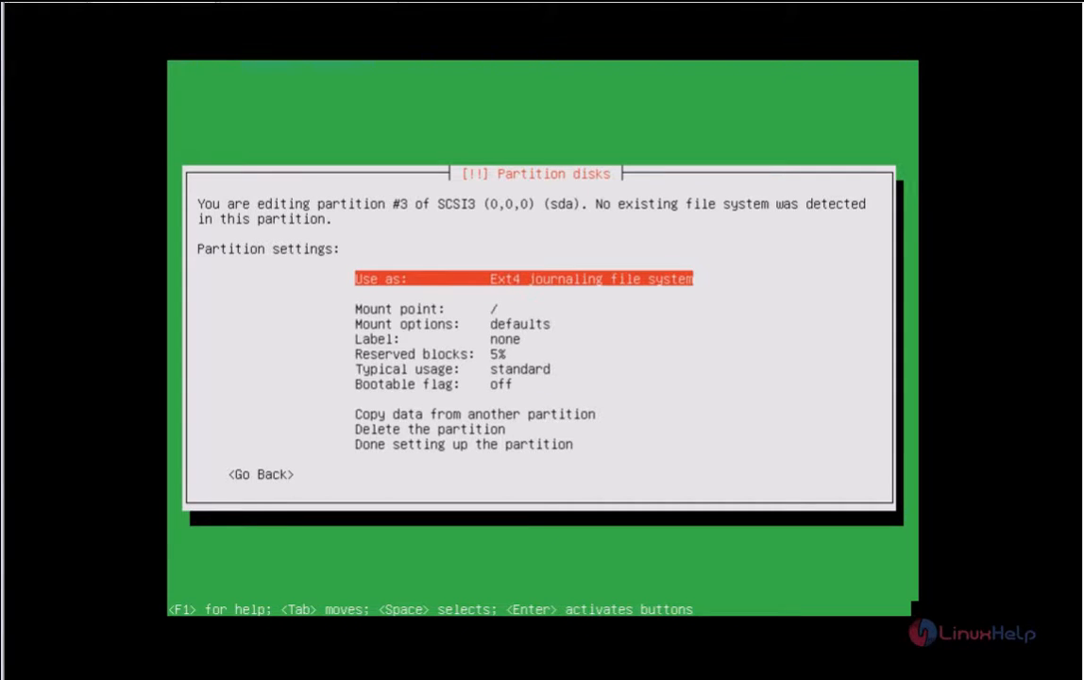
key("Down")
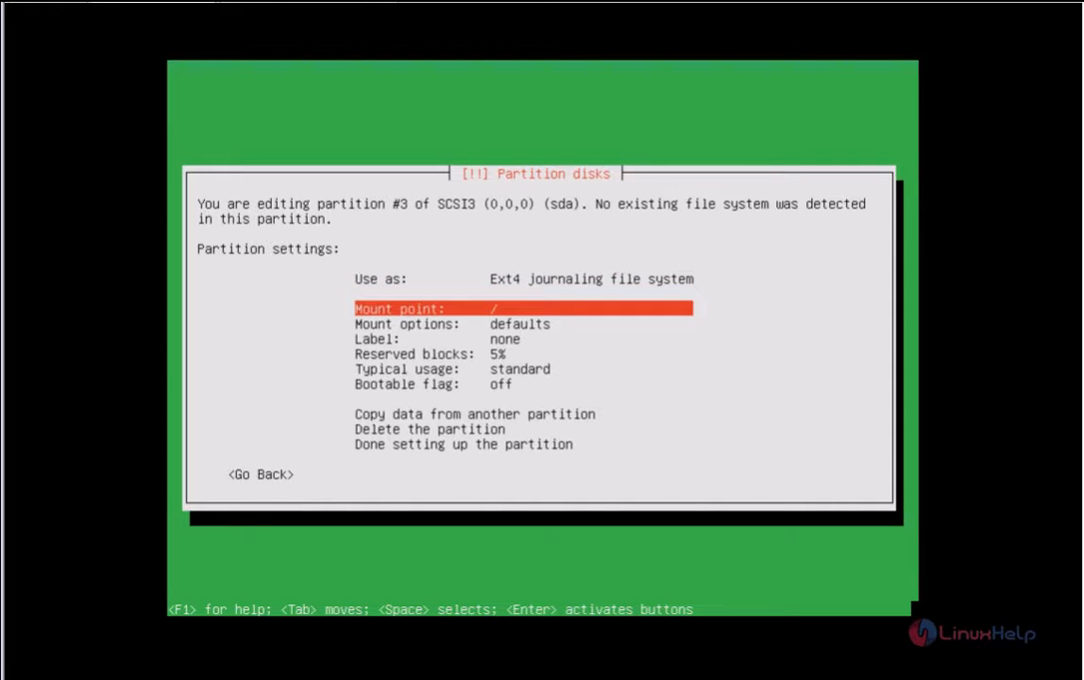
key("Up")
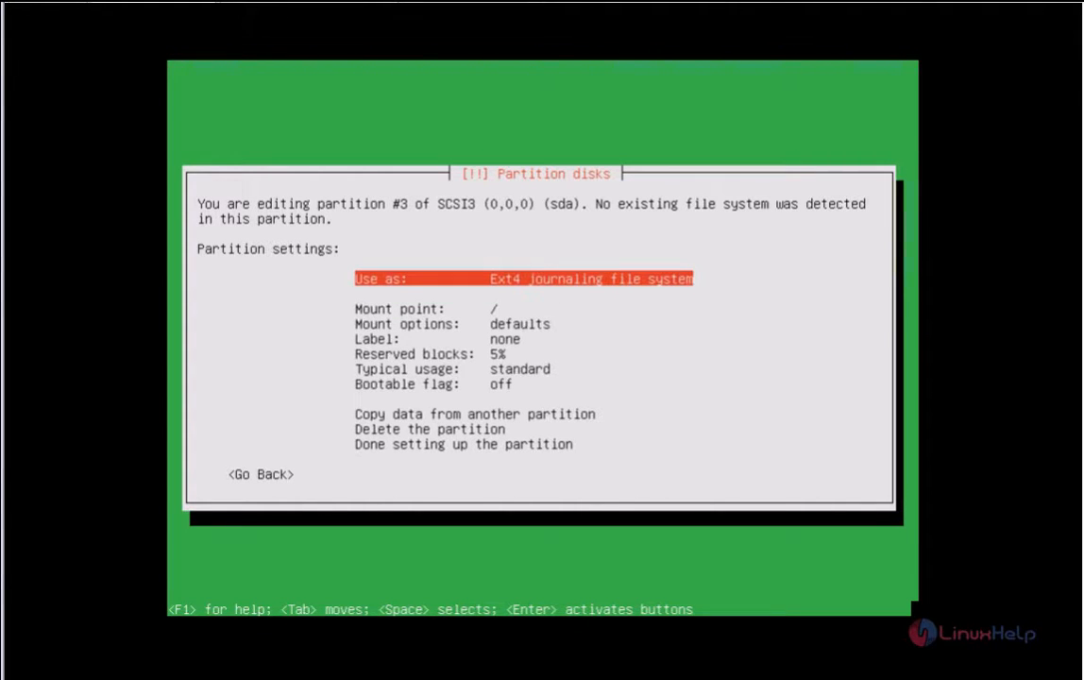
key("Down")
key("Down")
key("Down")
key("Down")
key("Down")
key("Down")
key("Down")
key("Down")
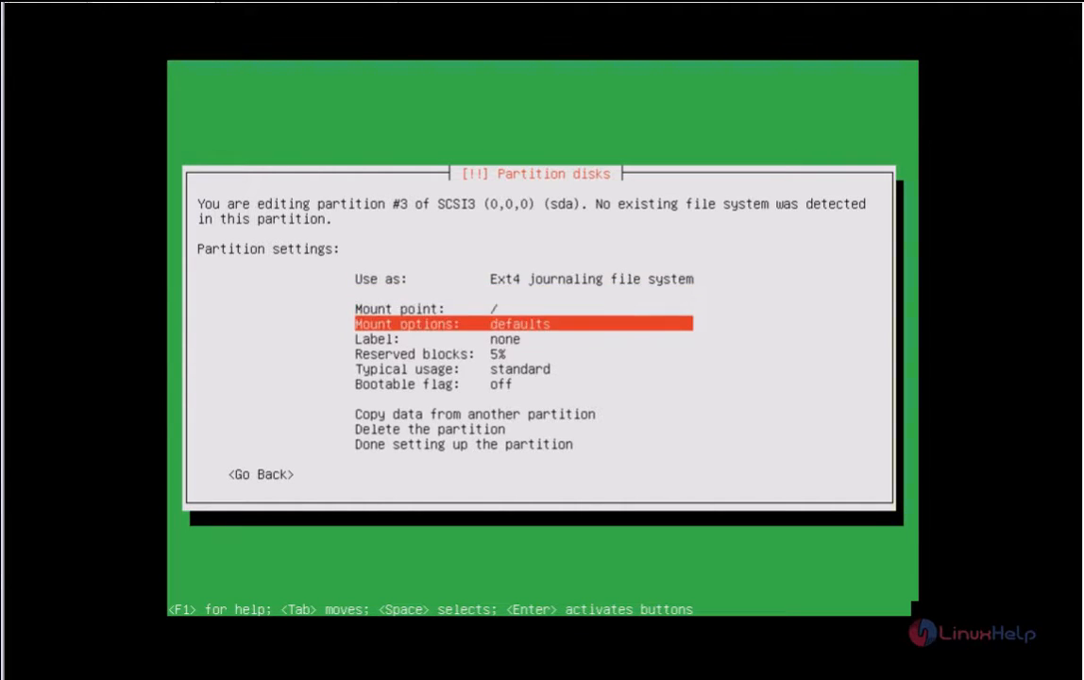
key("Down")
key("Down")
key("Down")
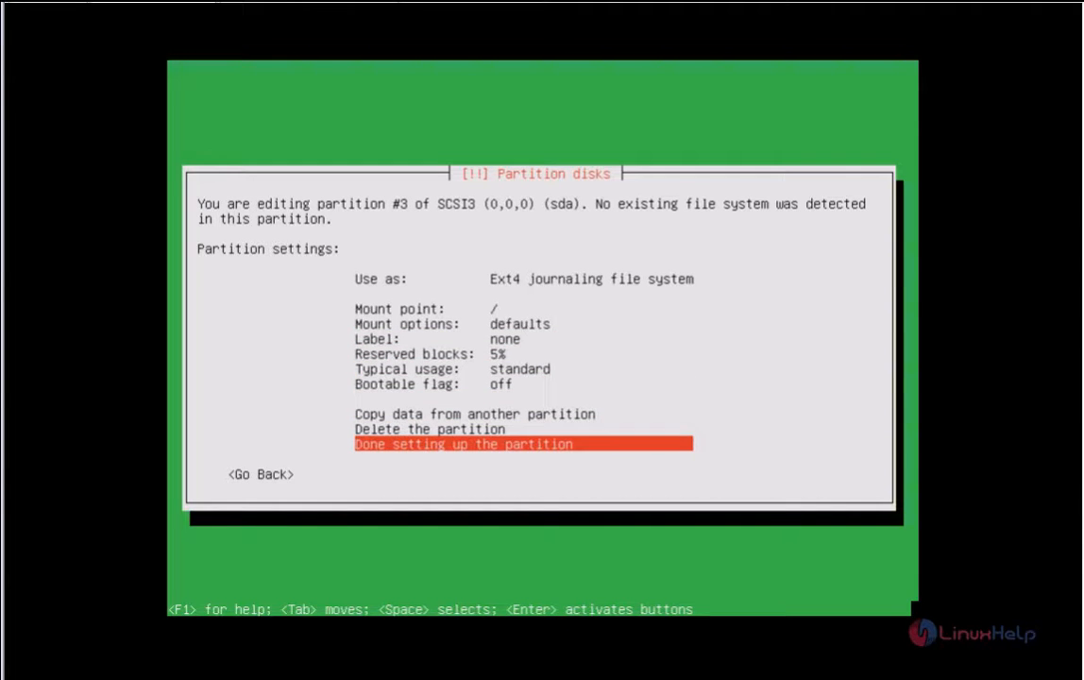
key("Return")
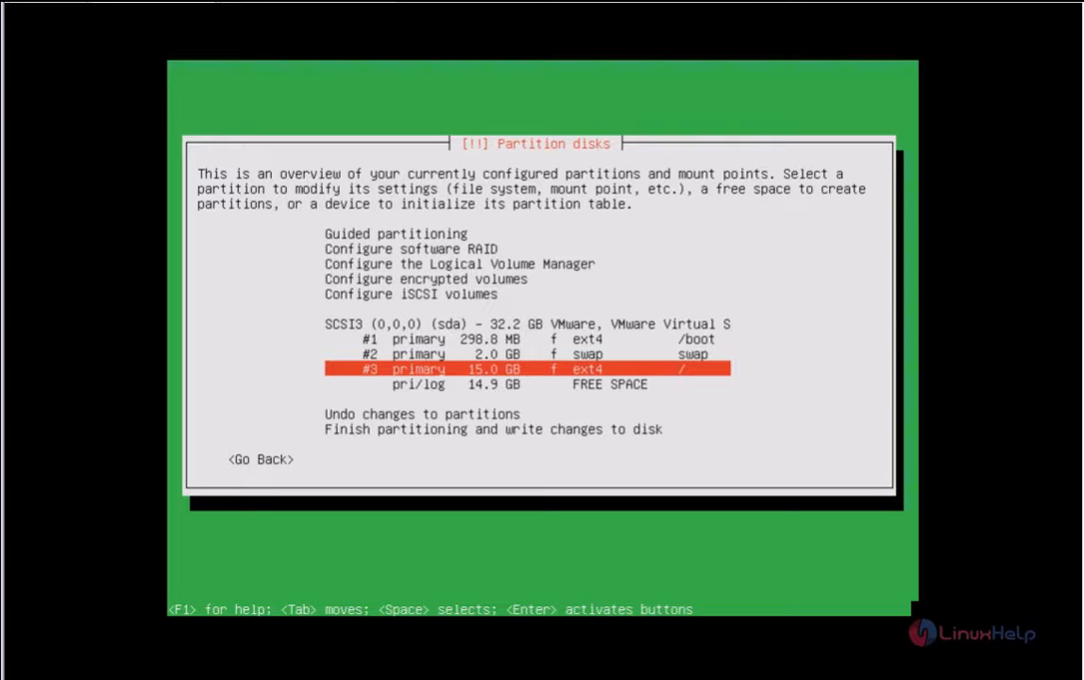
key("Down")
key("Down")
key("Down")
key("Down")
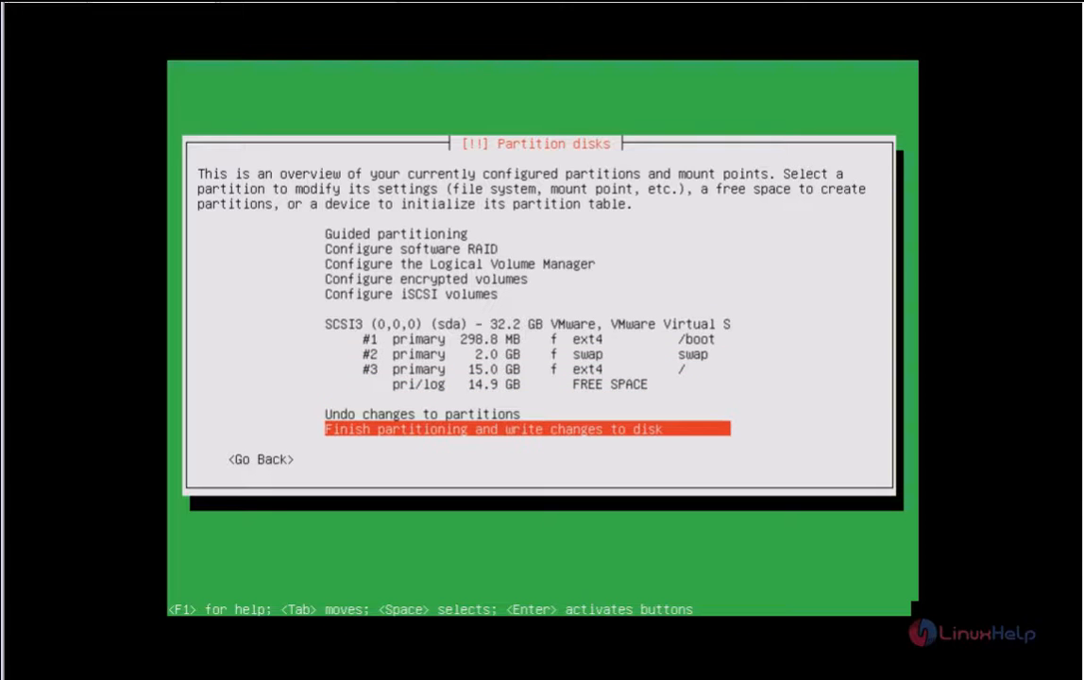
Step: Finish partitioning and confirm writing the changes to disk
key("Return")
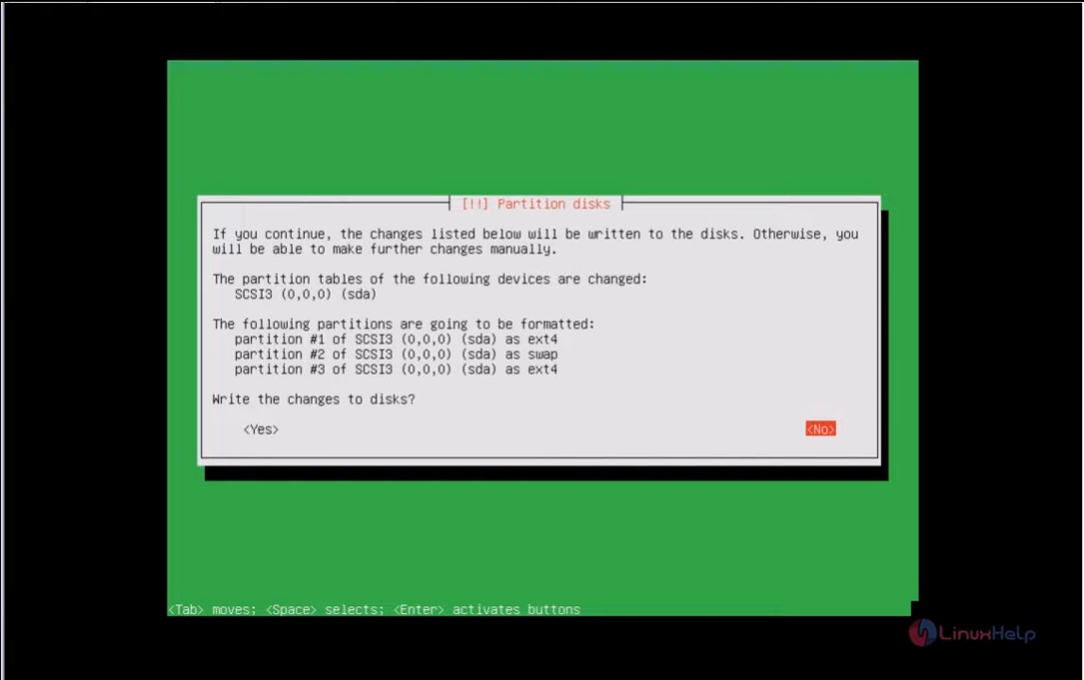
key("Tab")
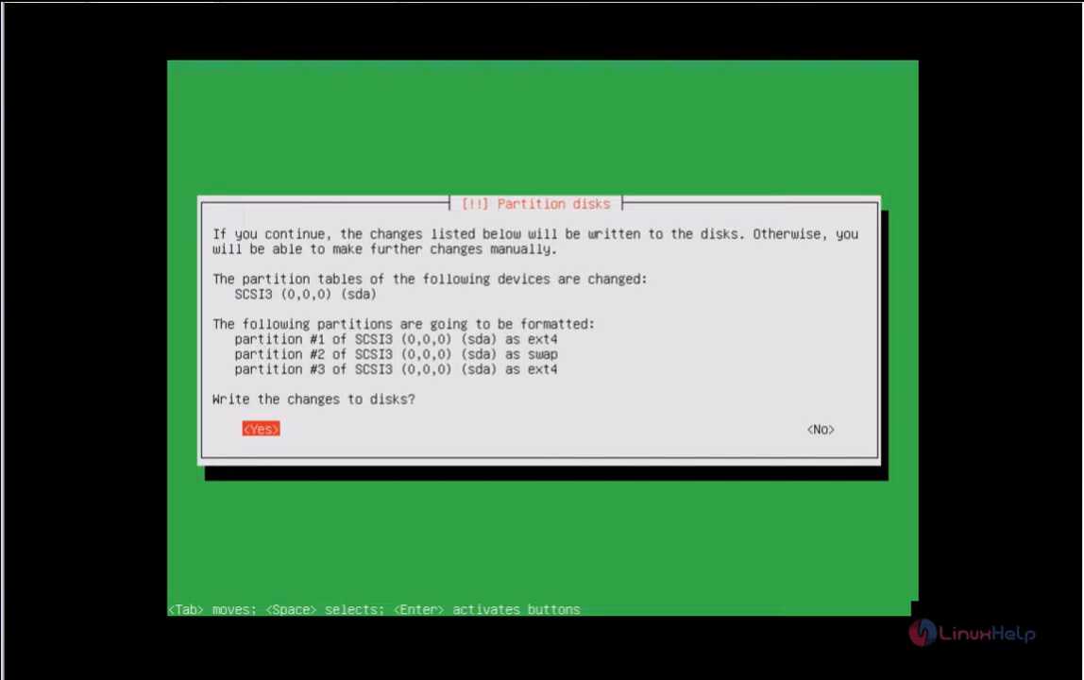
key("Return")
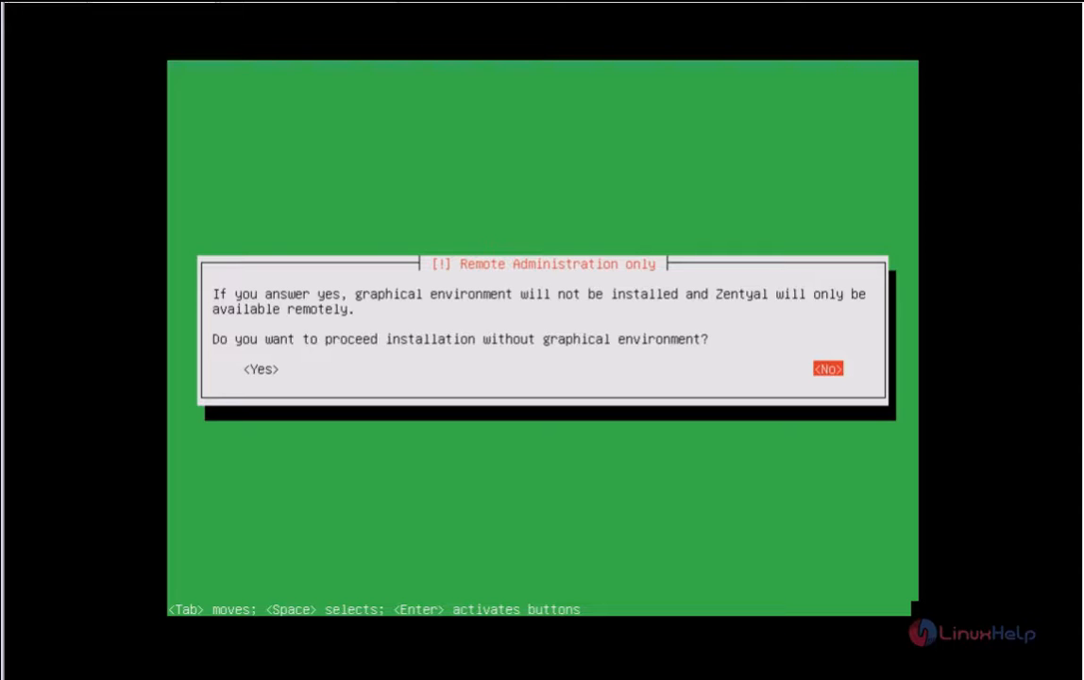
Step: Keep the graphical environment, skip the HTTP proxy, install GRUB to the MBR, and confirm UTC clock
key("Return")
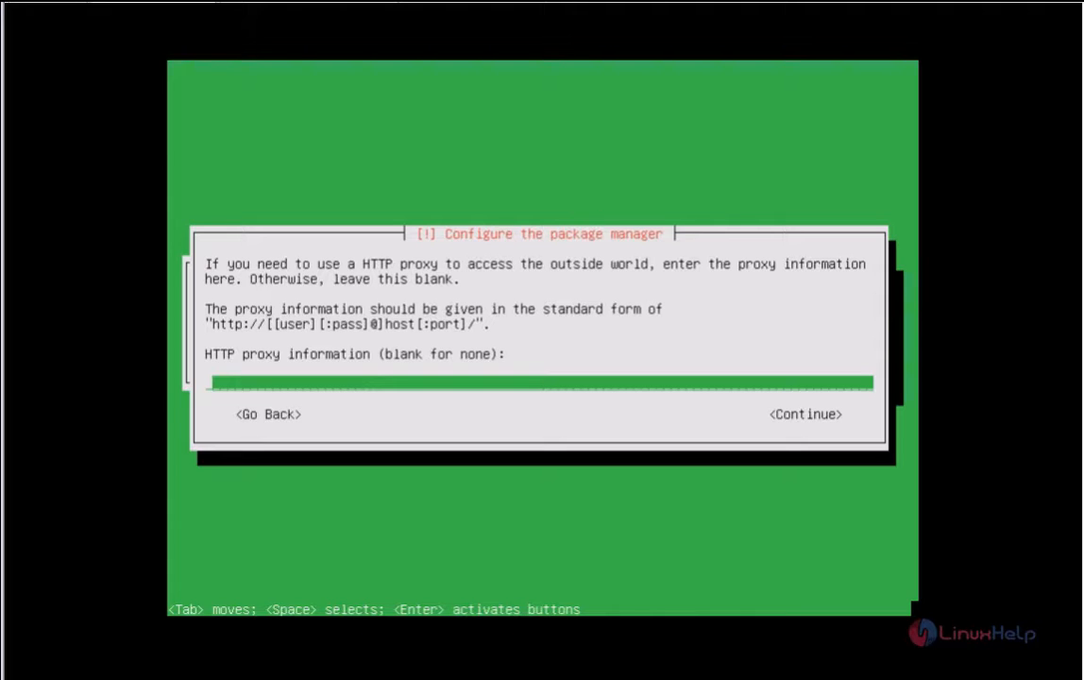
key("Tab")
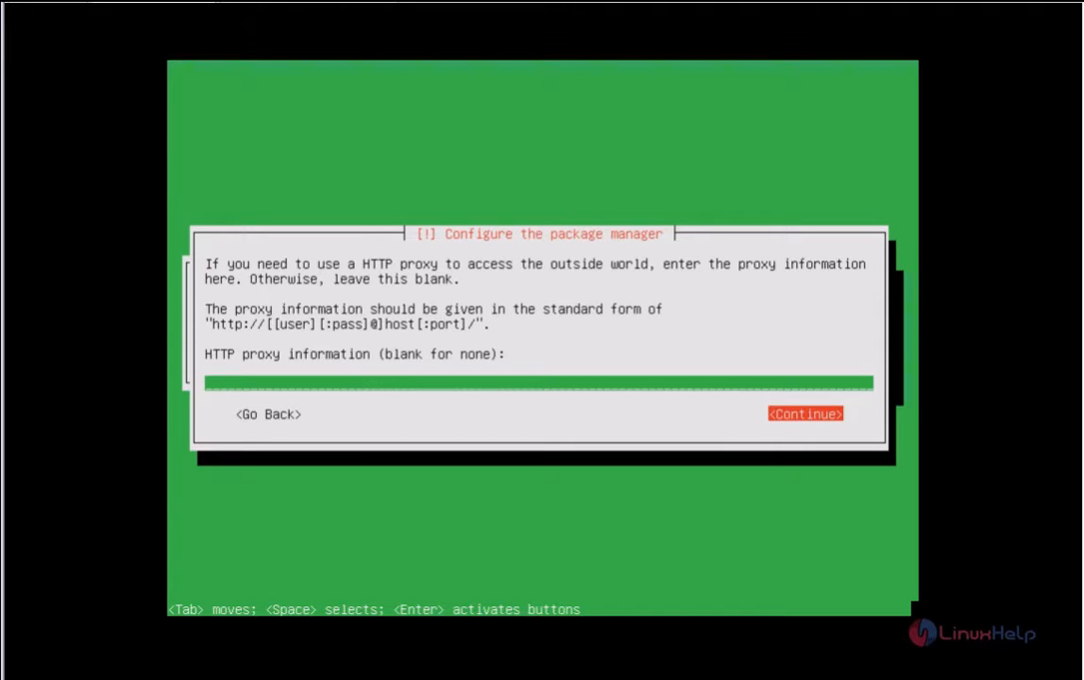
key("Return")
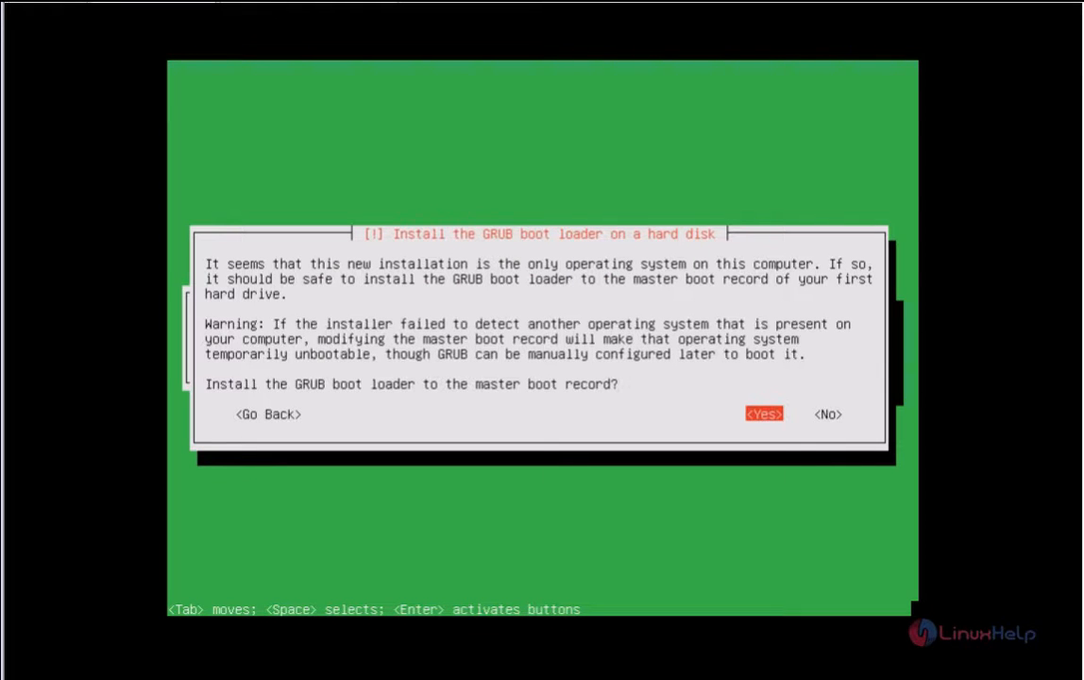
key("Return")
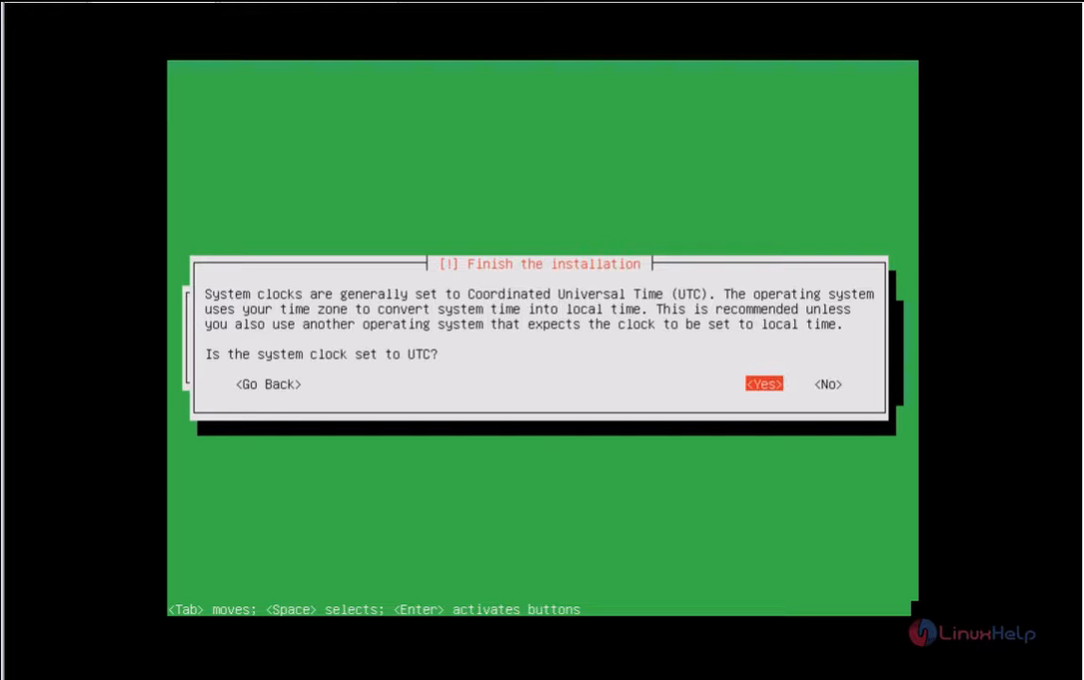
key("Return")
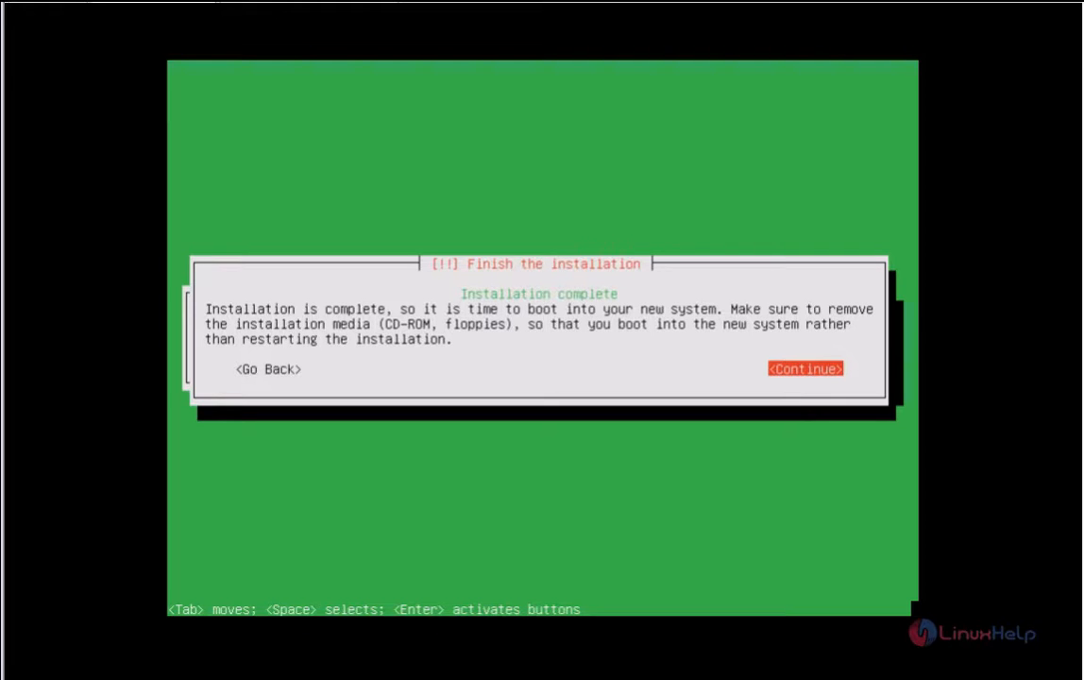
key("Return")
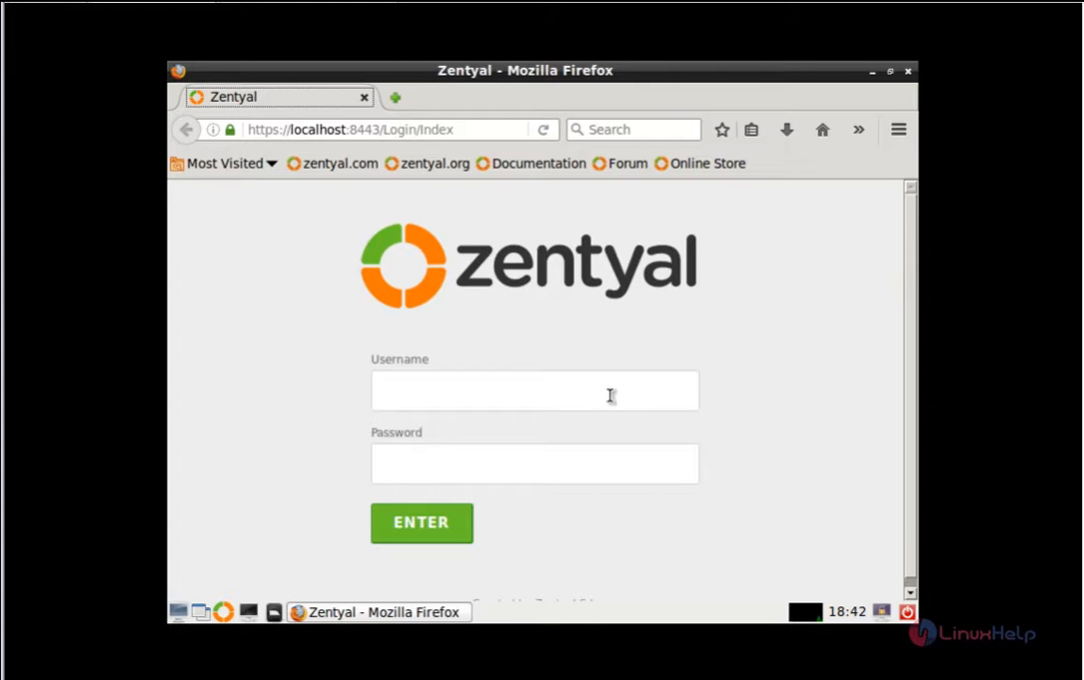
Step: Log in to the Zentyal web console with the admin account's username and password
left_click(513, 405)
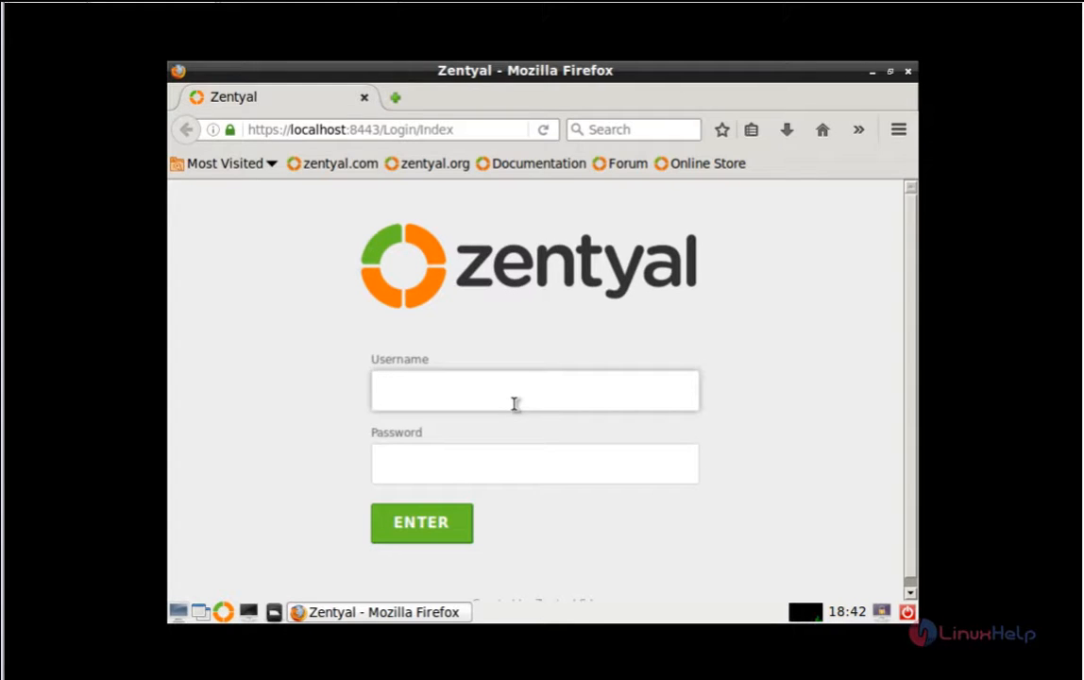
type("user1")
key("Tab")
type("123")
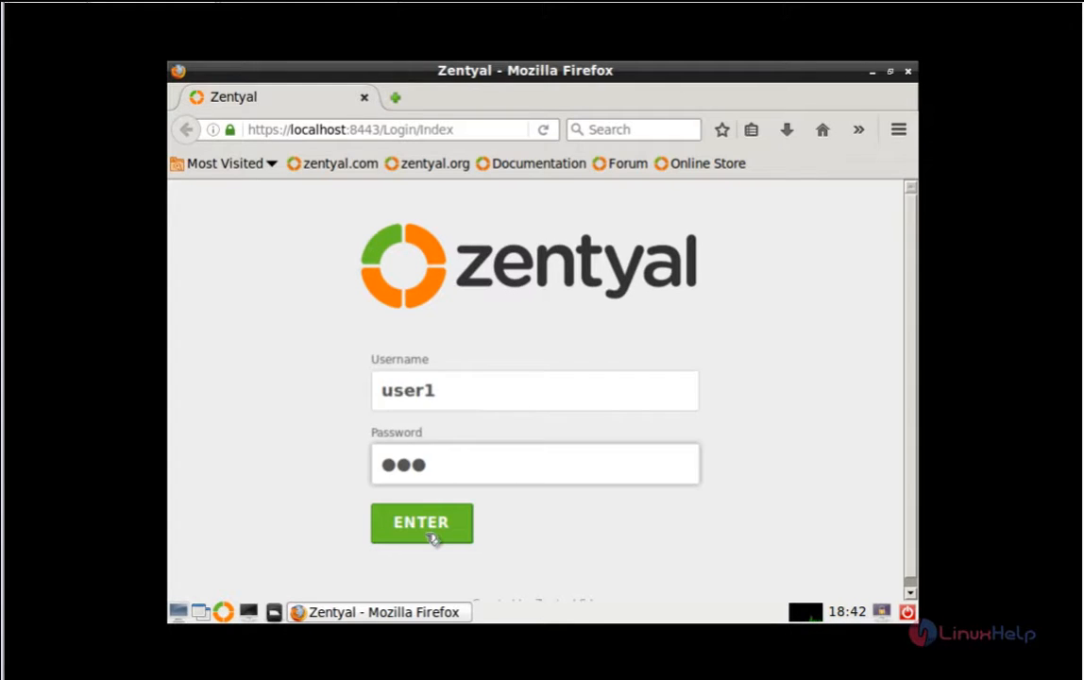
left_click(428, 535)
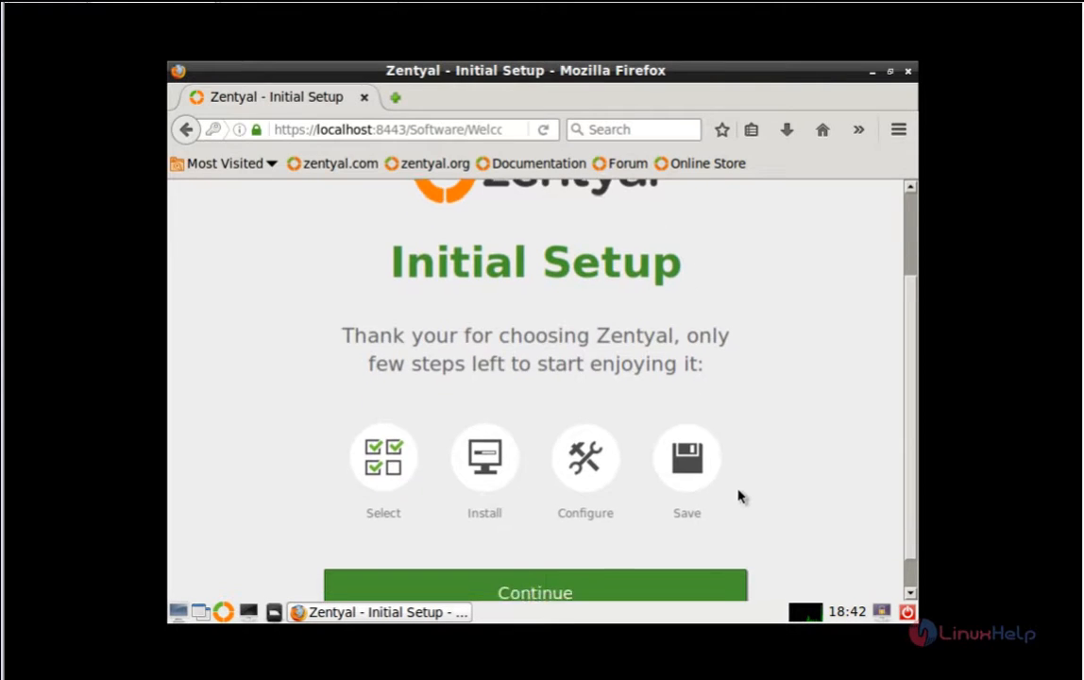
Step: Continue from the Initial Setup welcome page to package selection
scroll(741, 494, "down", 1)
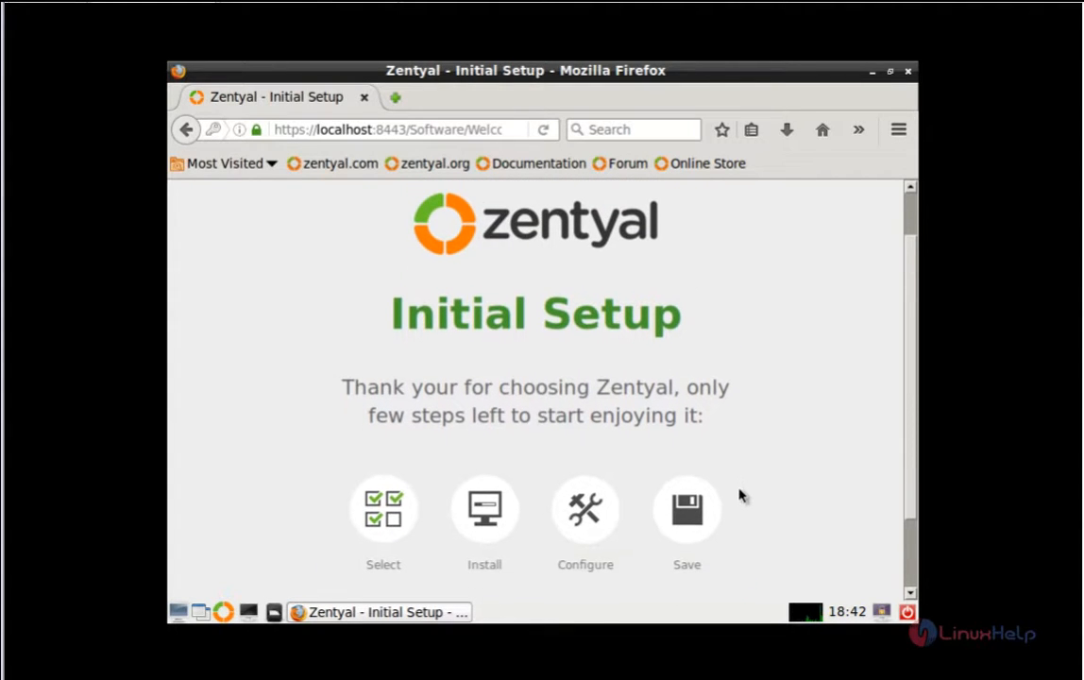
scroll(741, 494, "down", 2)
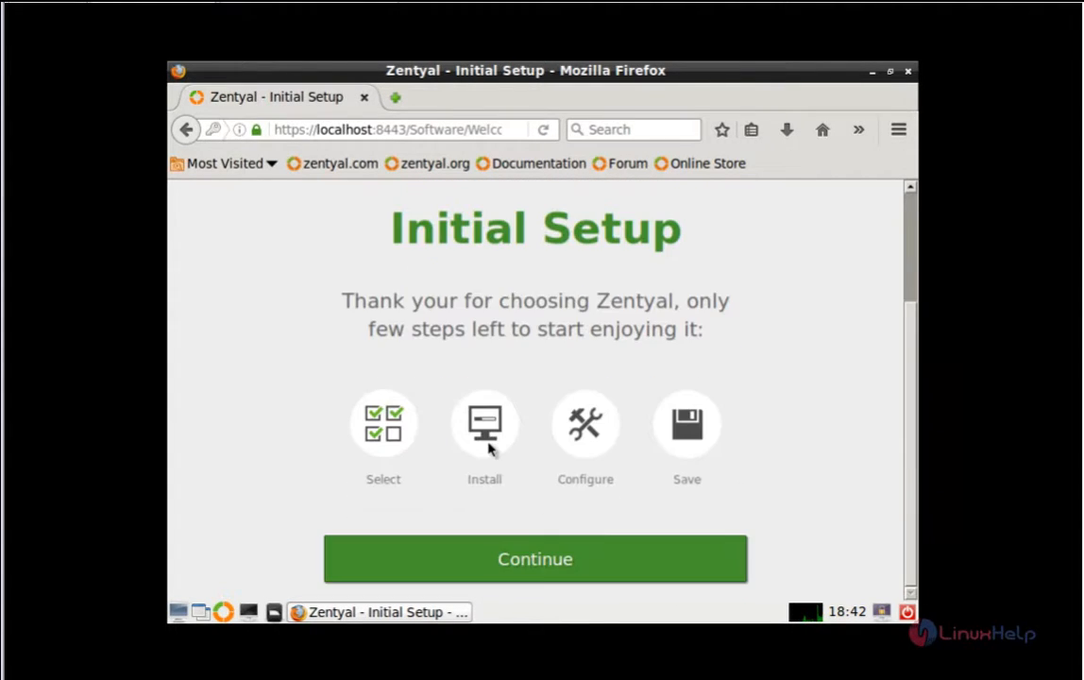
left_click(528, 563)
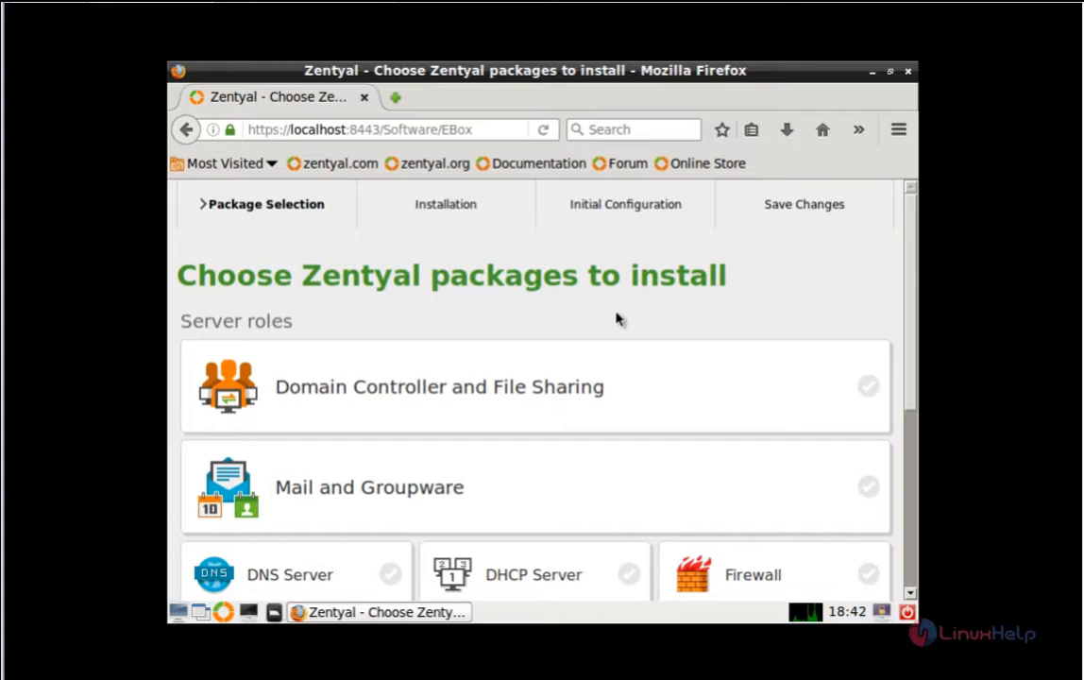
Step: Tick the DNS Server, Mail and Groupware, and Firewall packages
scroll(694, 388, "down", 3)
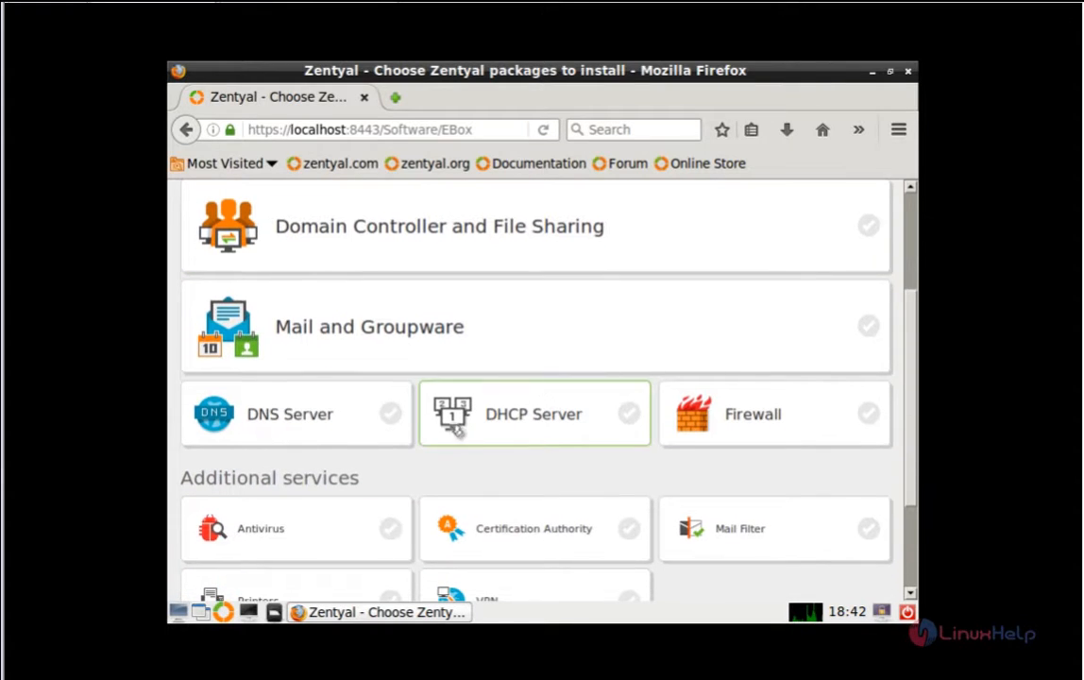
left_click(368, 420)
scroll(758, 373, "up", 2)
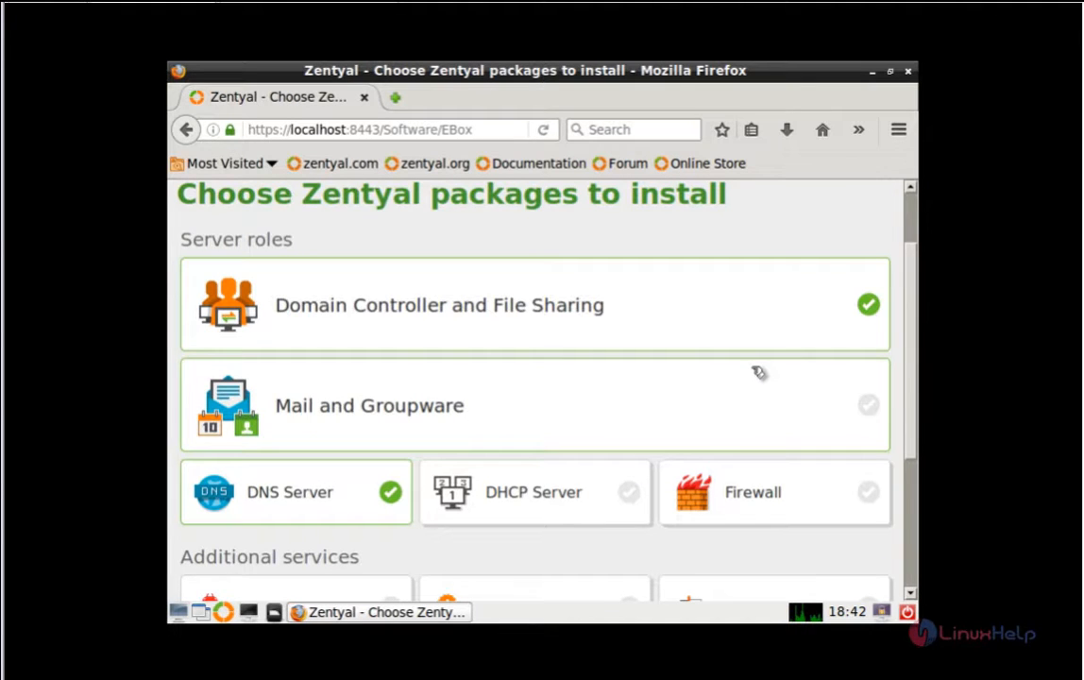
scroll(867, 375, "down", 1)
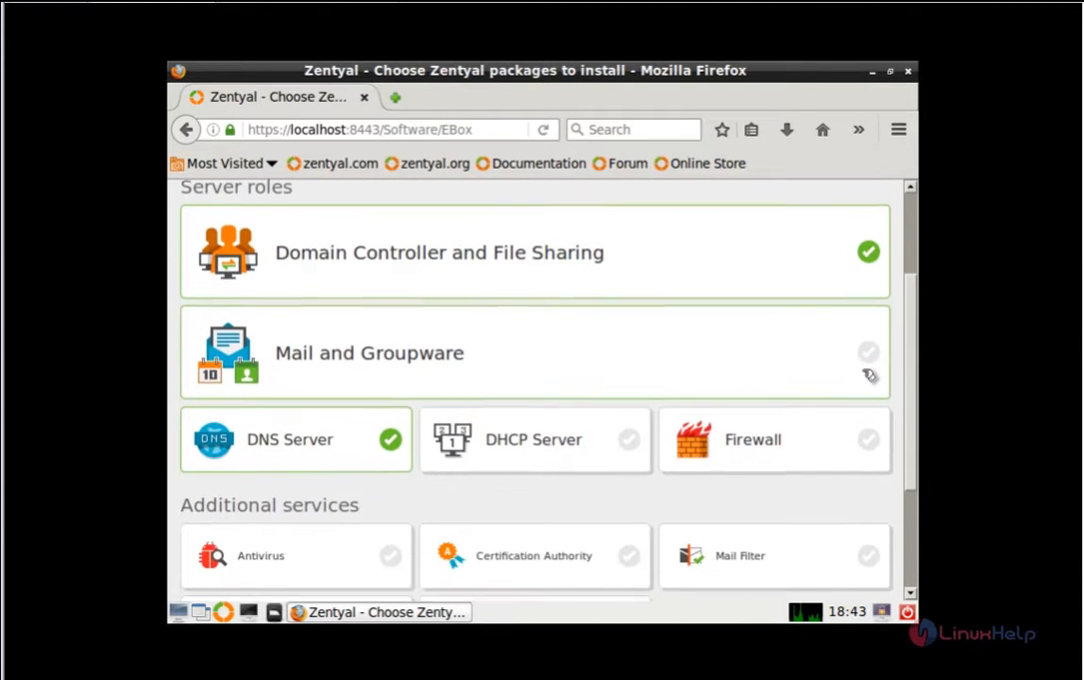
scroll(867, 375, "down", 1)
left_click(868, 300)
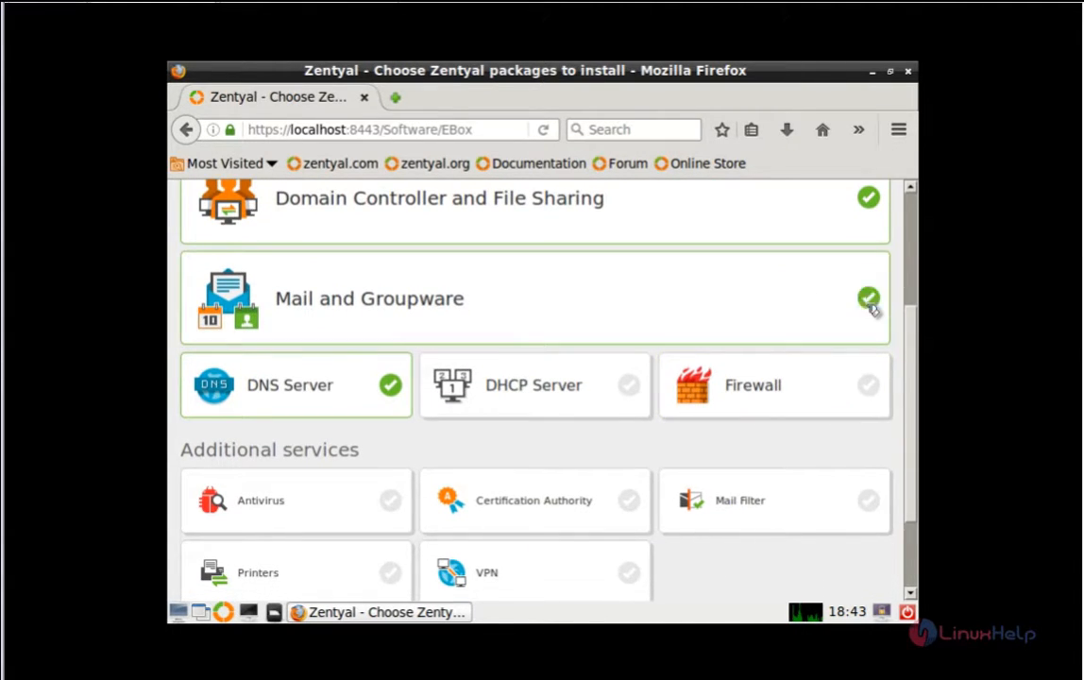
scroll(758, 442, "down", 1)
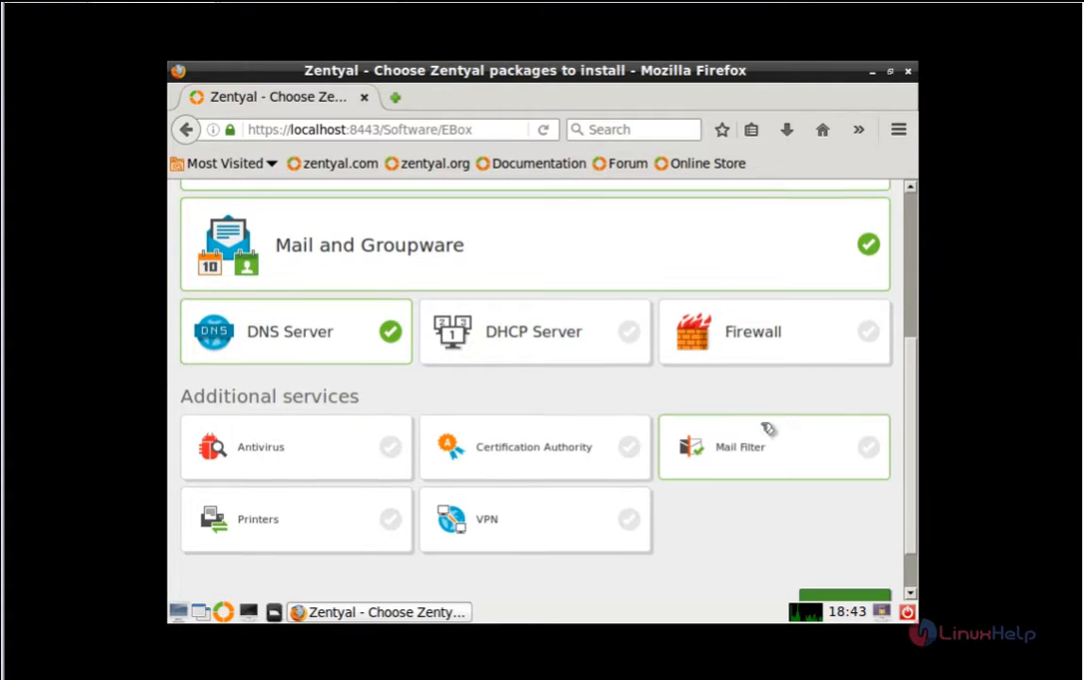
left_click(868, 338)
Step: Also tick Printers and Antivirus, then start installing the selected packages
scroll(844, 412, "down", 1)
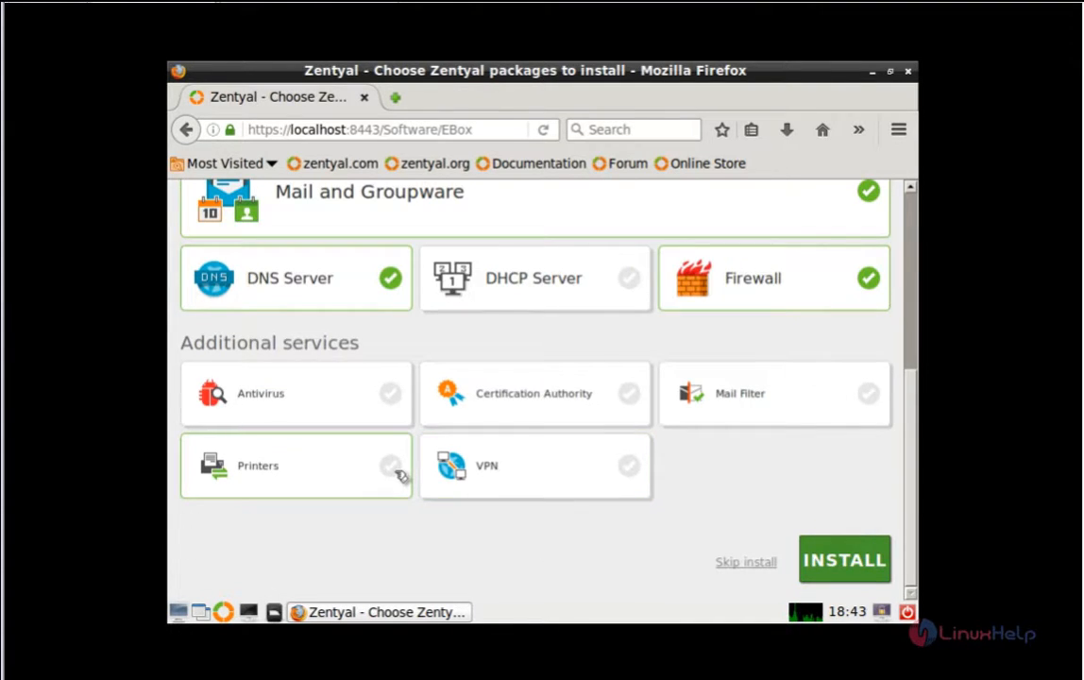
left_click(395, 470)
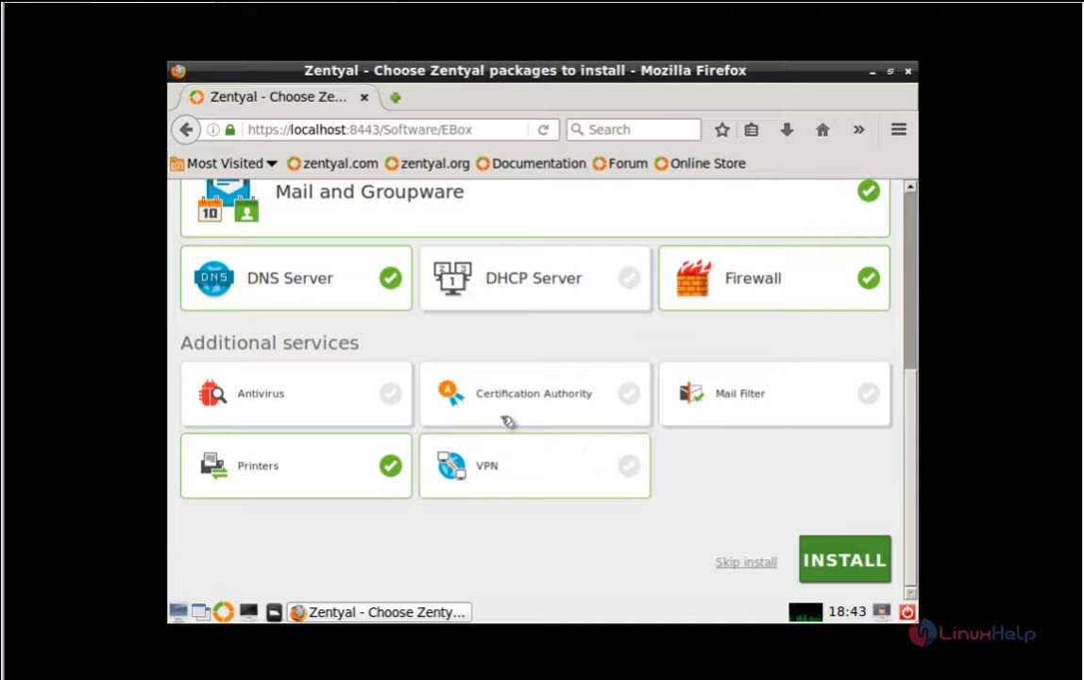
left_click(390, 393)
scroll(731, 477, "up", 3)
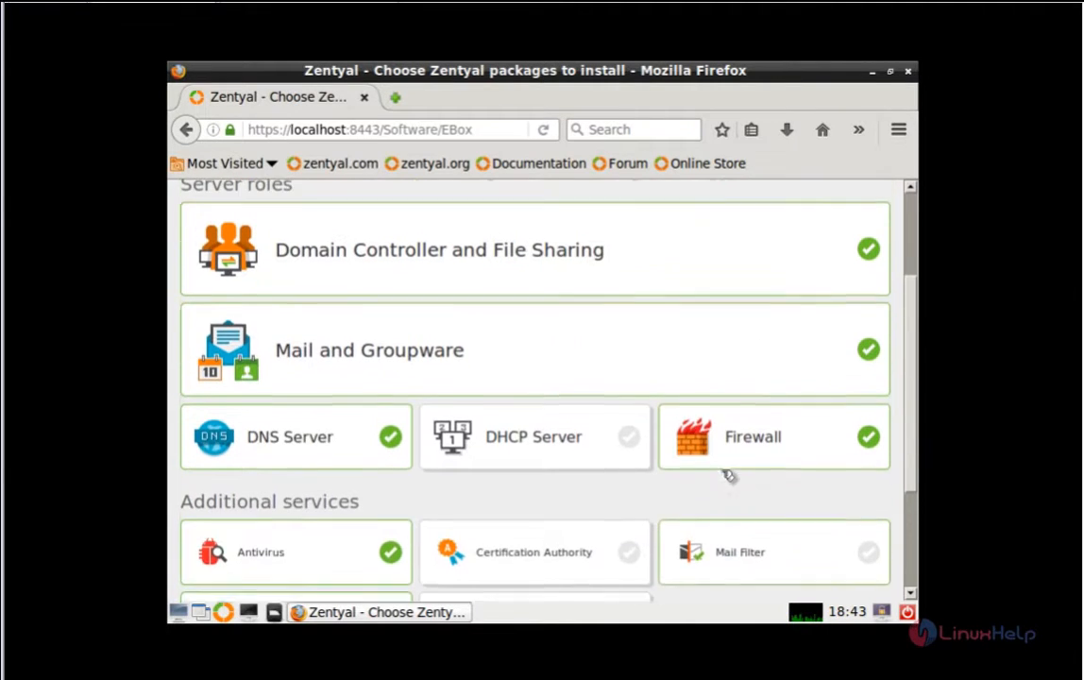
scroll(728, 477, "up", 1)
scroll(728, 475, "down", 4)
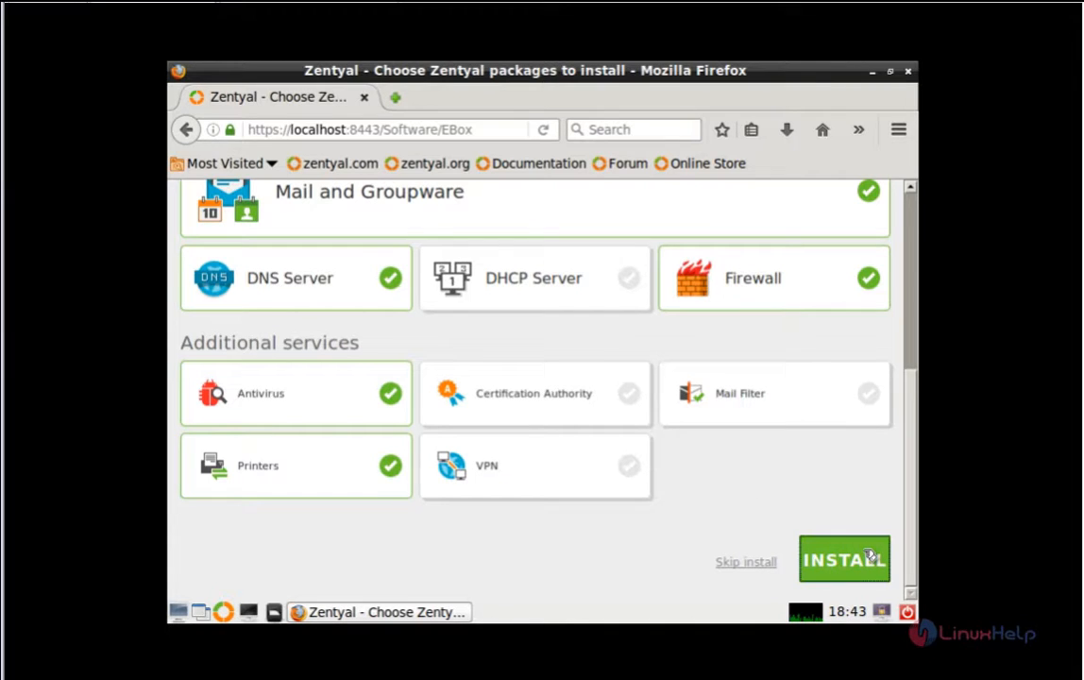
left_click(868, 559)
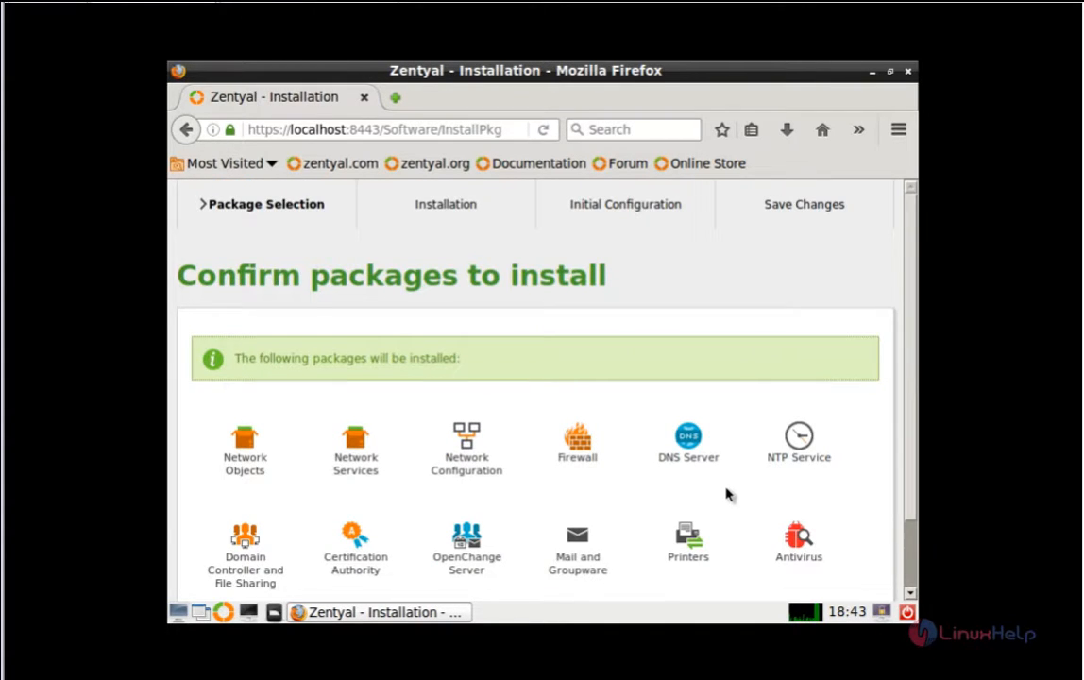
Step: Confirm the package list and let the installation run until the network interfaces step appears
scroll(726, 493, "down", 1)
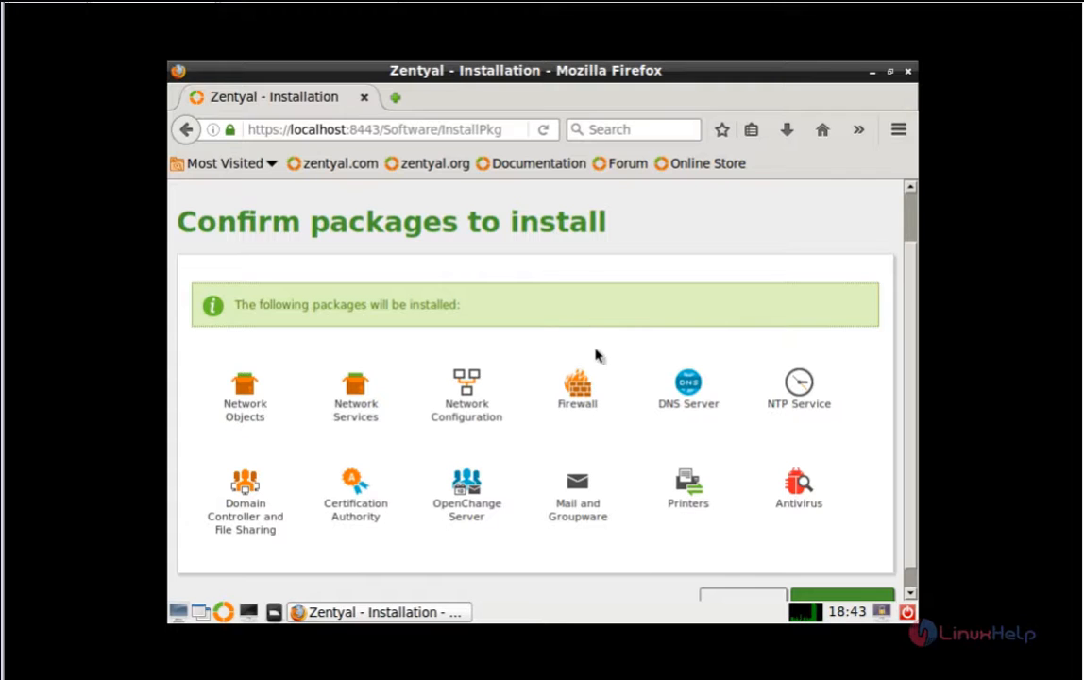
scroll(595, 356, "down", 1)
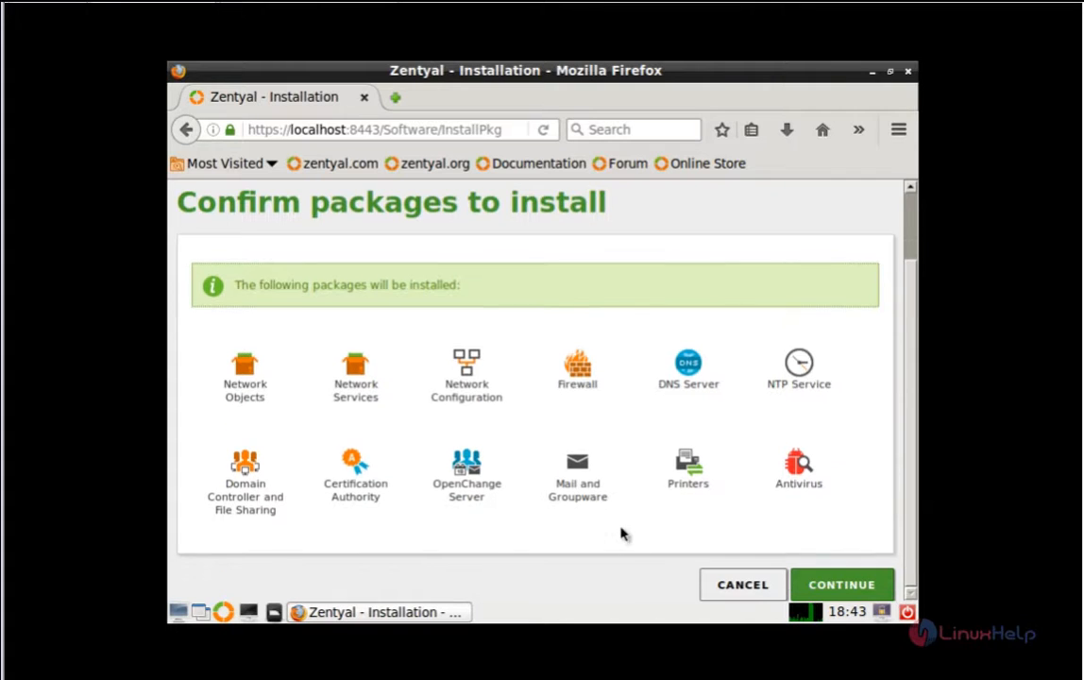
left_click(850, 583)
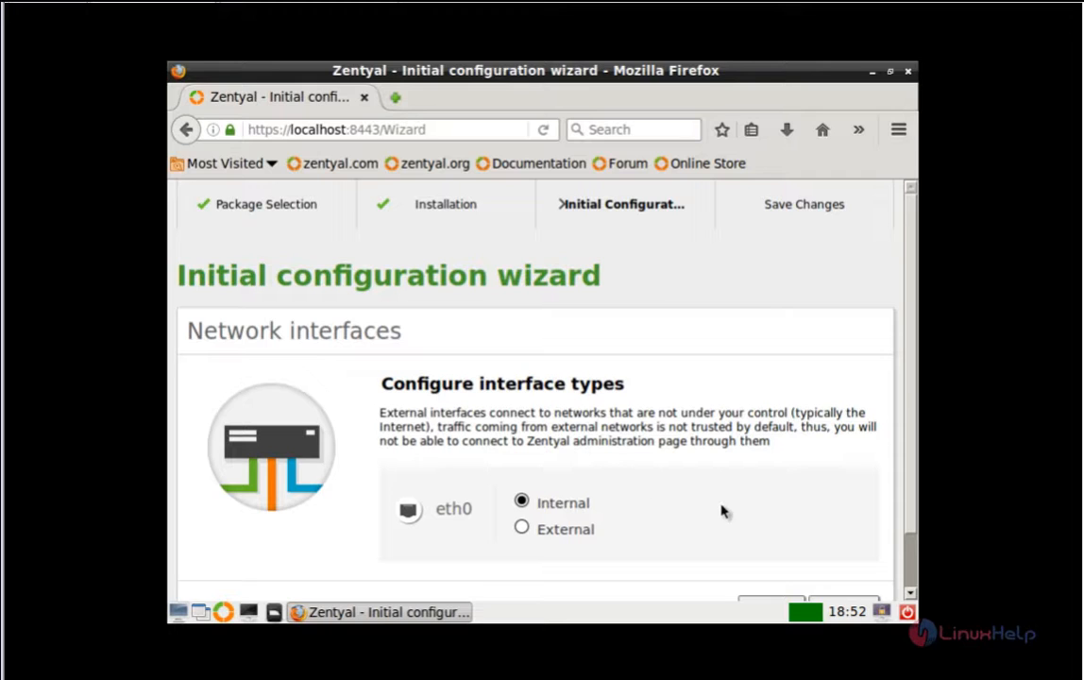
Step: Keep eth0 as Internal and switch its addressing method to Static
scroll(746, 521, "down", 1)
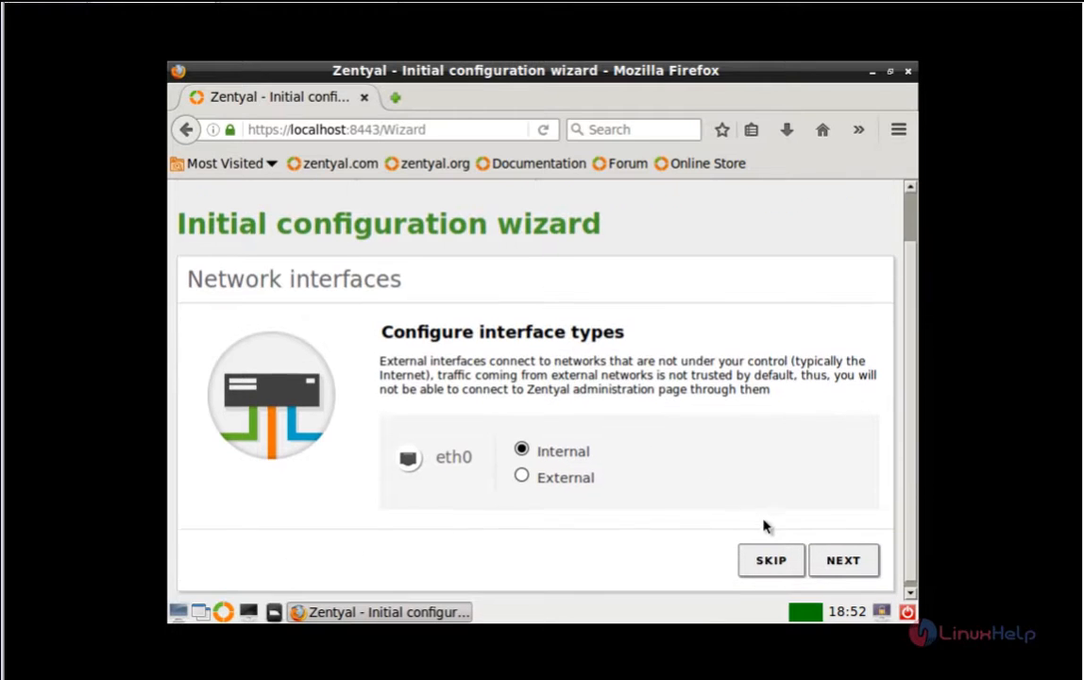
left_click(849, 562)
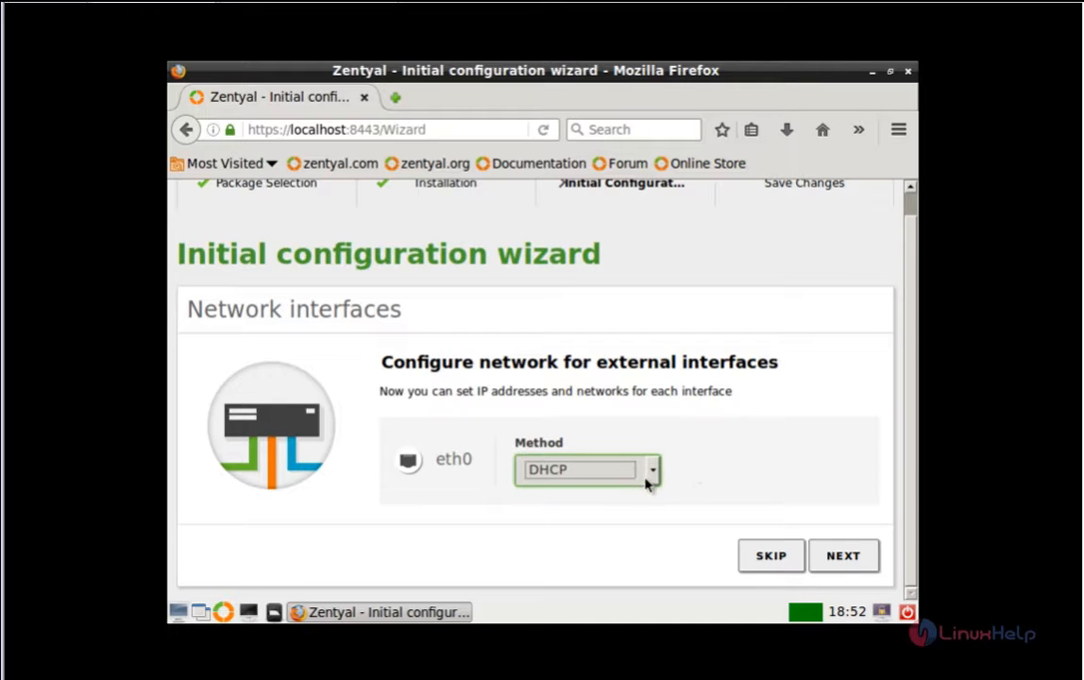
left_click(651, 472)
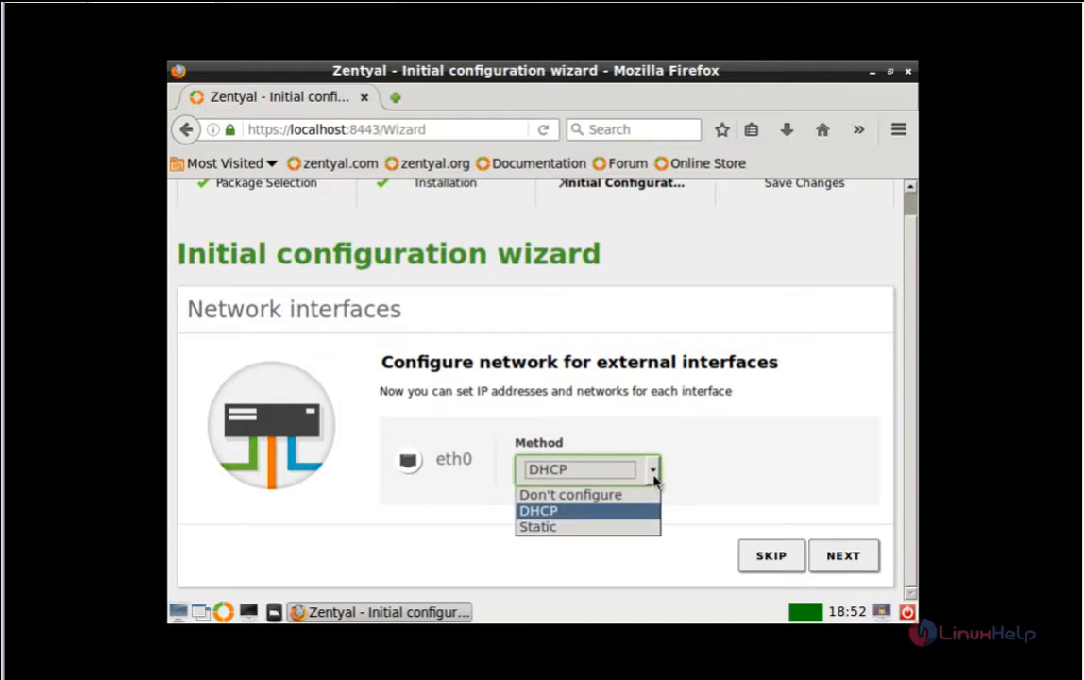
left_click(641, 526)
scroll(718, 442, "down", 4)
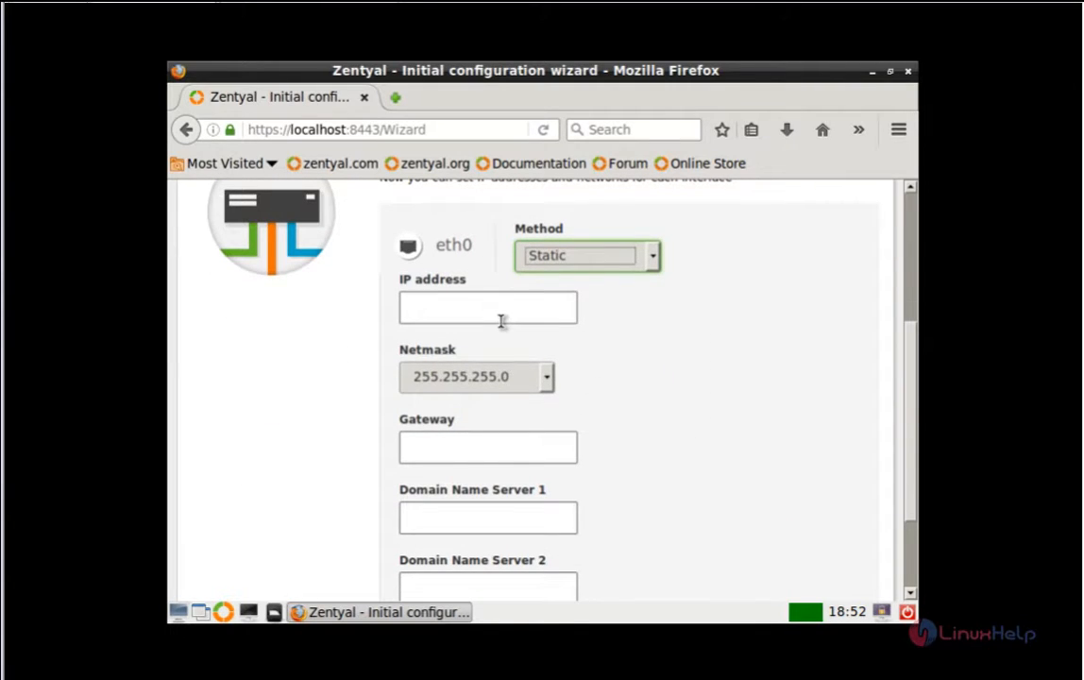
Step: Enter IP 192.168.7.124, gateway 192.168.7.1, DNS 8.8.8.8 and 8.8.4.4, and continue
left_click(501, 321)
type("192.168")
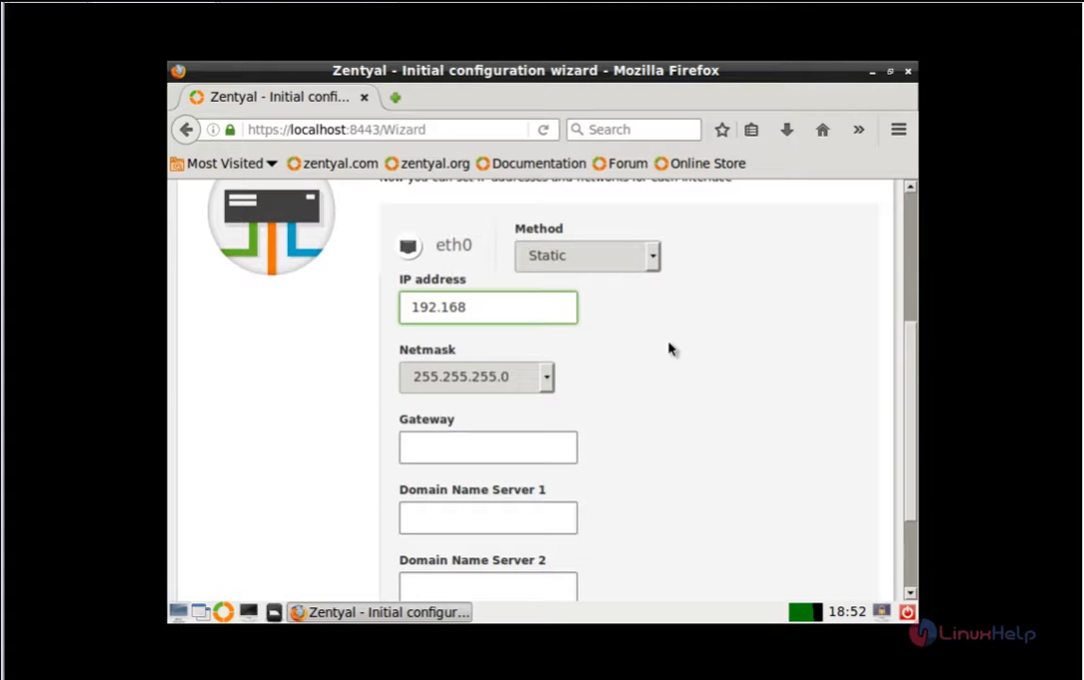
type(".")
type("7.124")
scroll(521, 335, "down", 3)
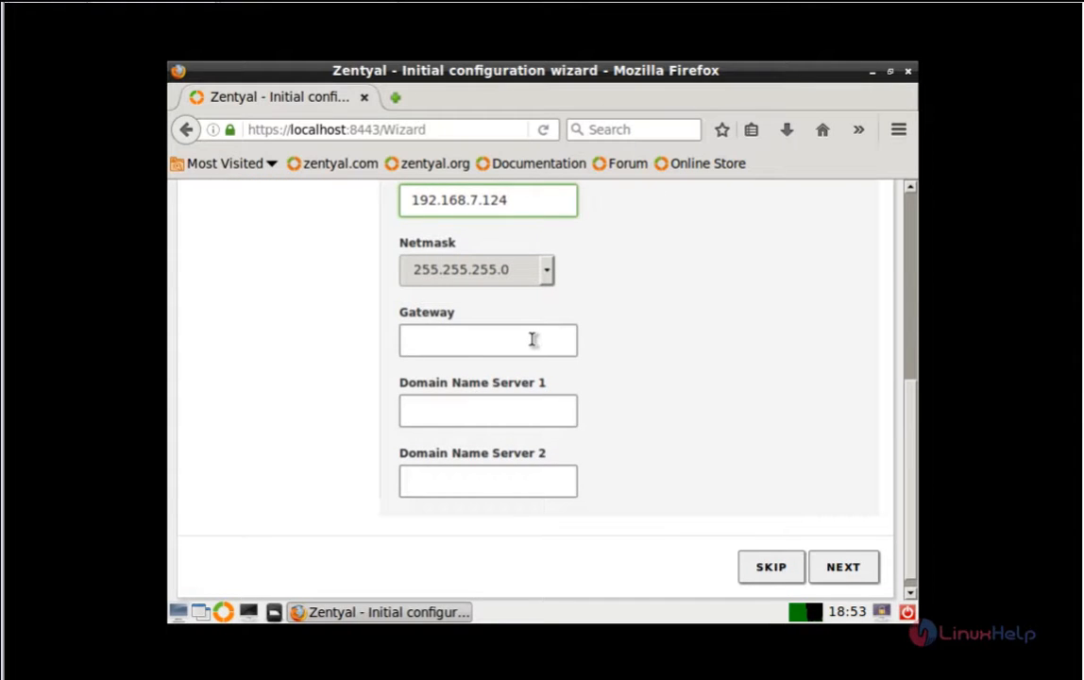
left_click(533, 339)
type("192.168.7.1")
key("Tab")
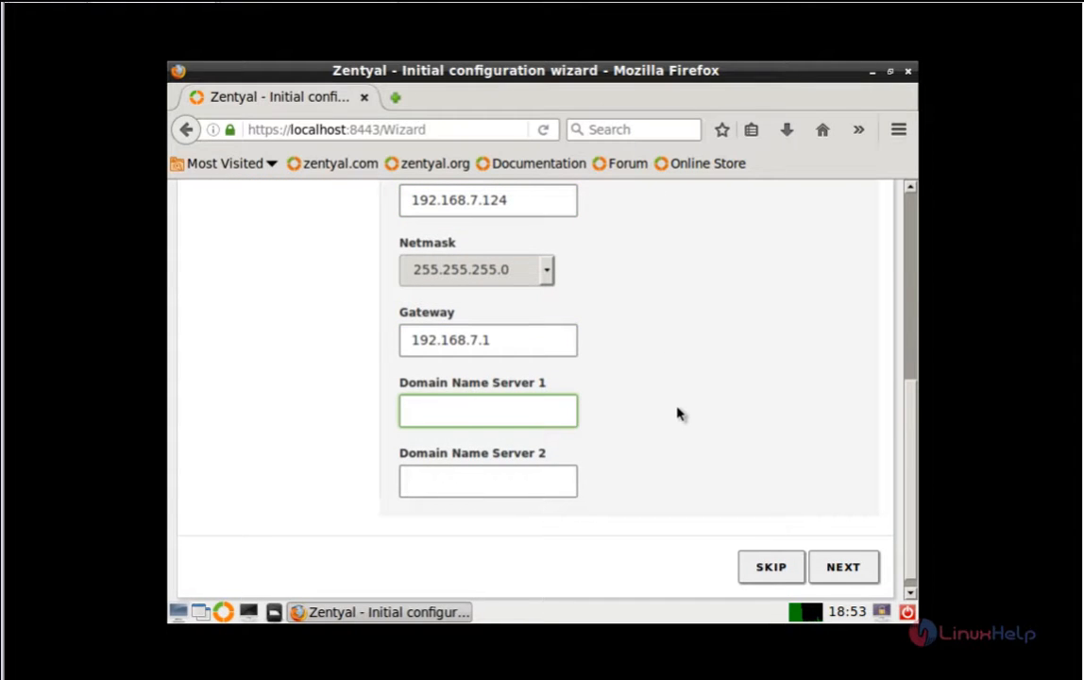
type("8.8.8.8")
key("Tab")
type("8.8.4.4")
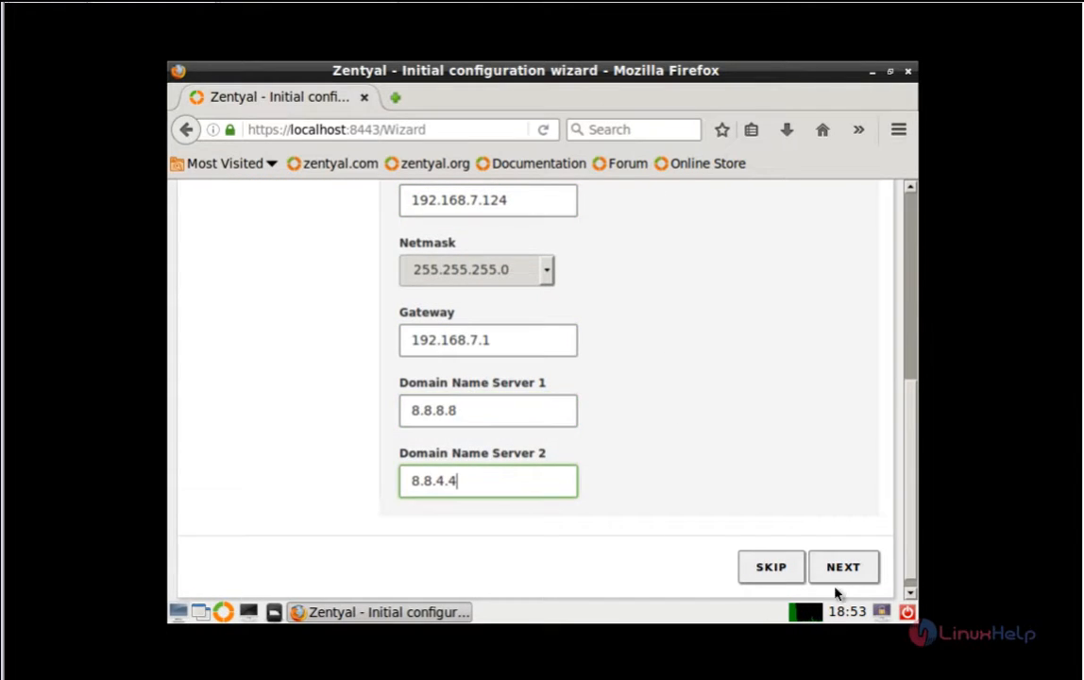
left_click(850, 568)
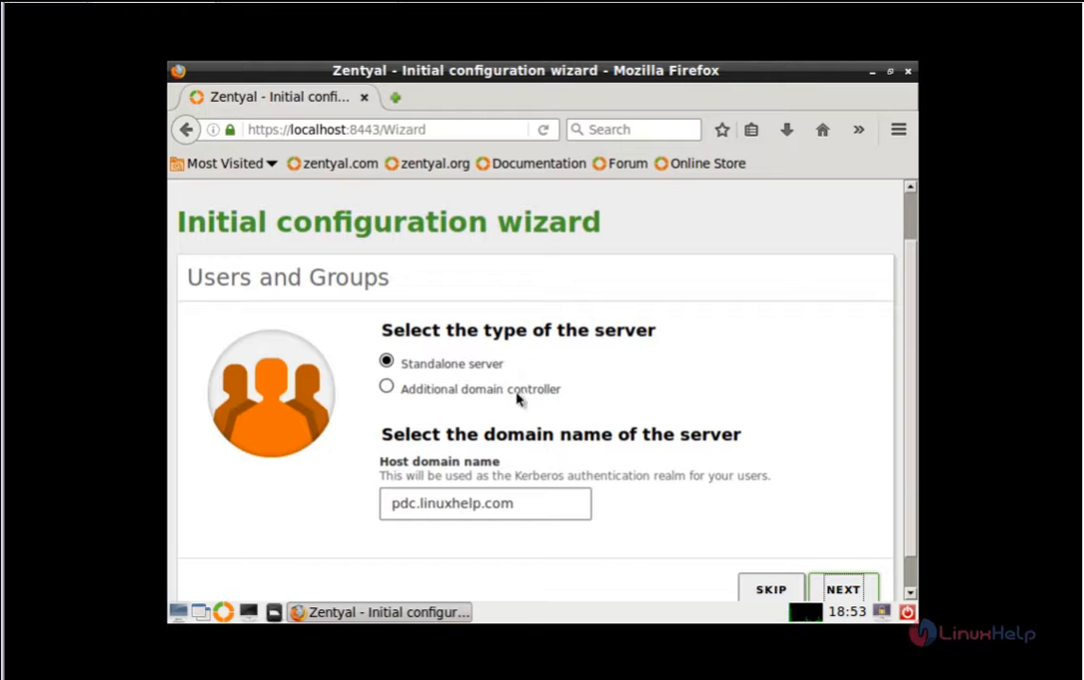
Step: Accept standalone pdc.linuxhelp.com, mail domain linuxhelp.com and First Organization, then finish and save
scroll(537, 416, "down", 1)
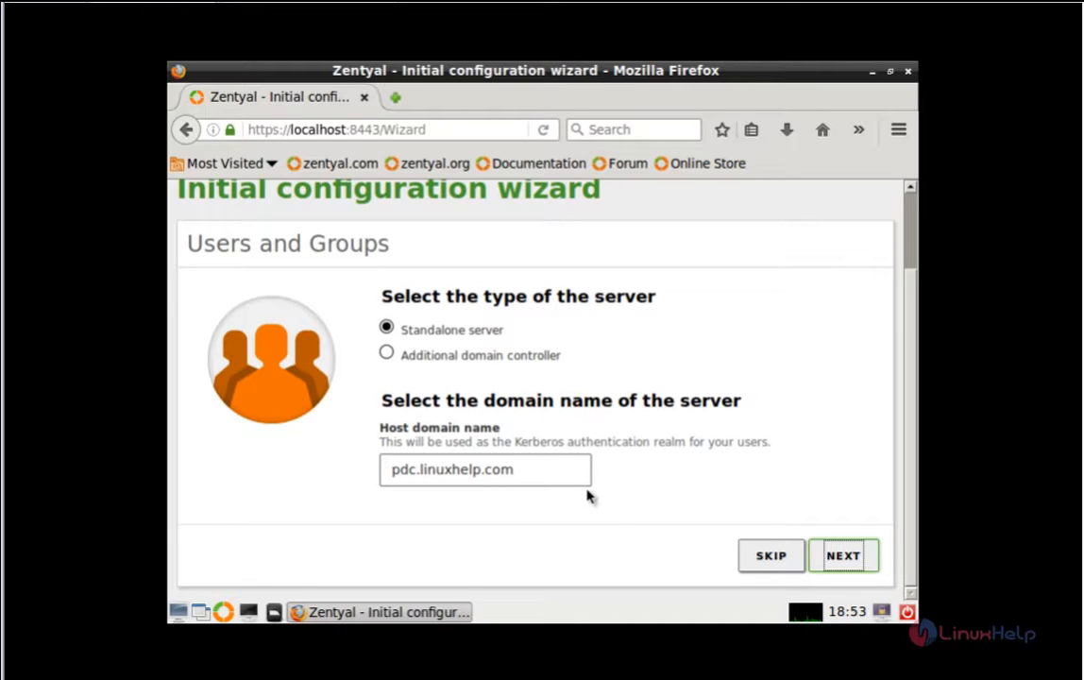
left_click(840, 559)
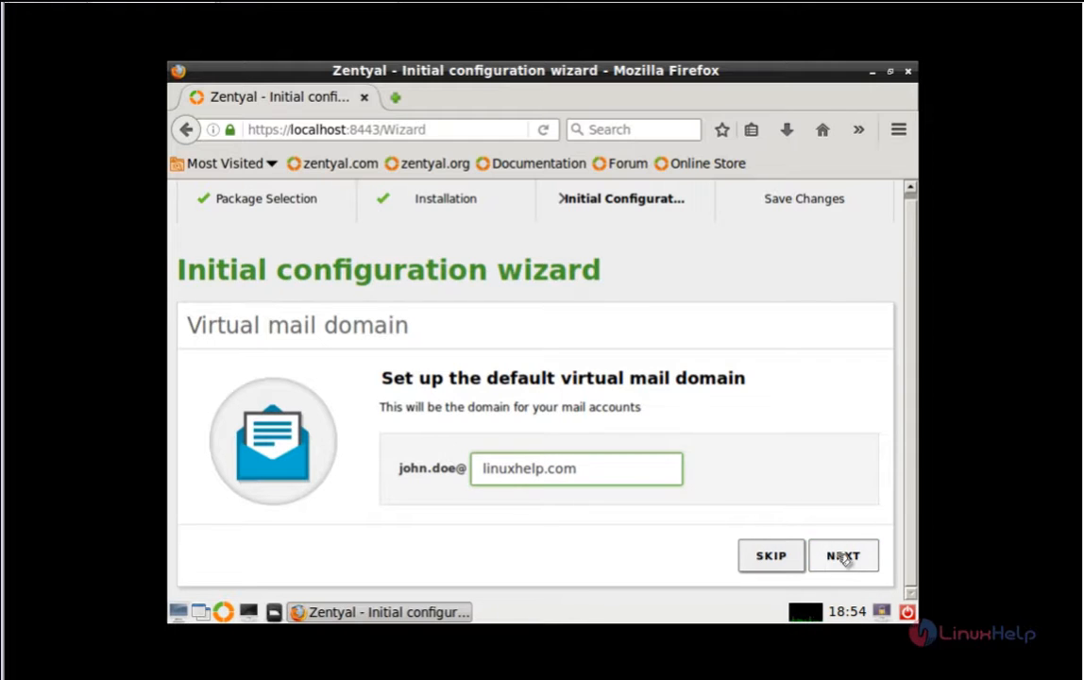
left_click(843, 557)
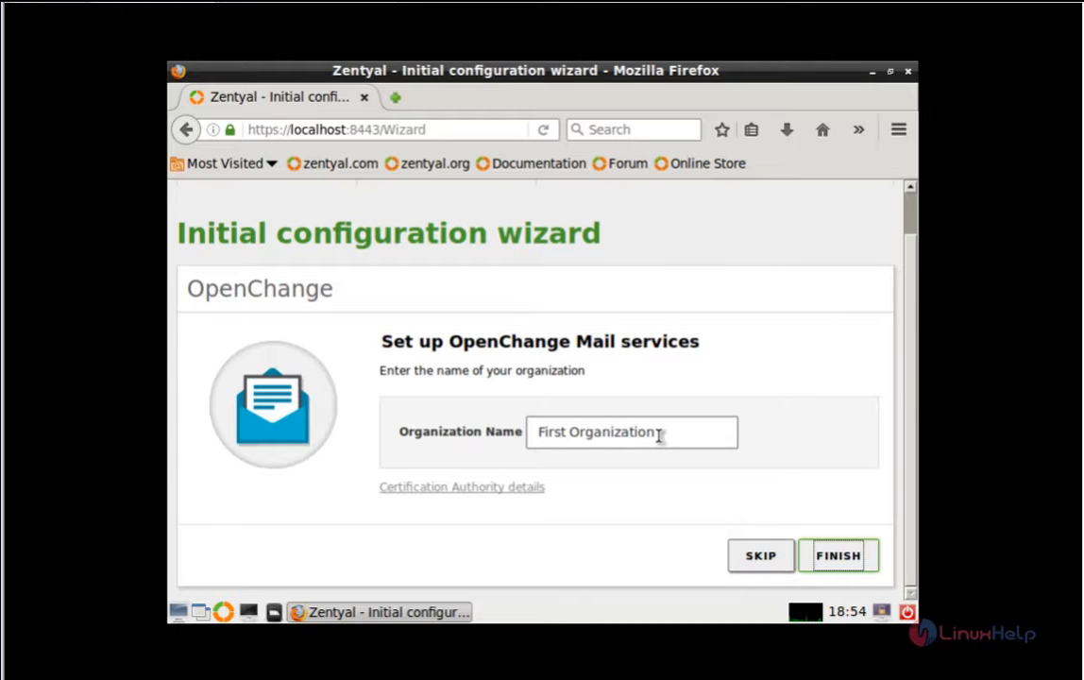
left_click(660, 435)
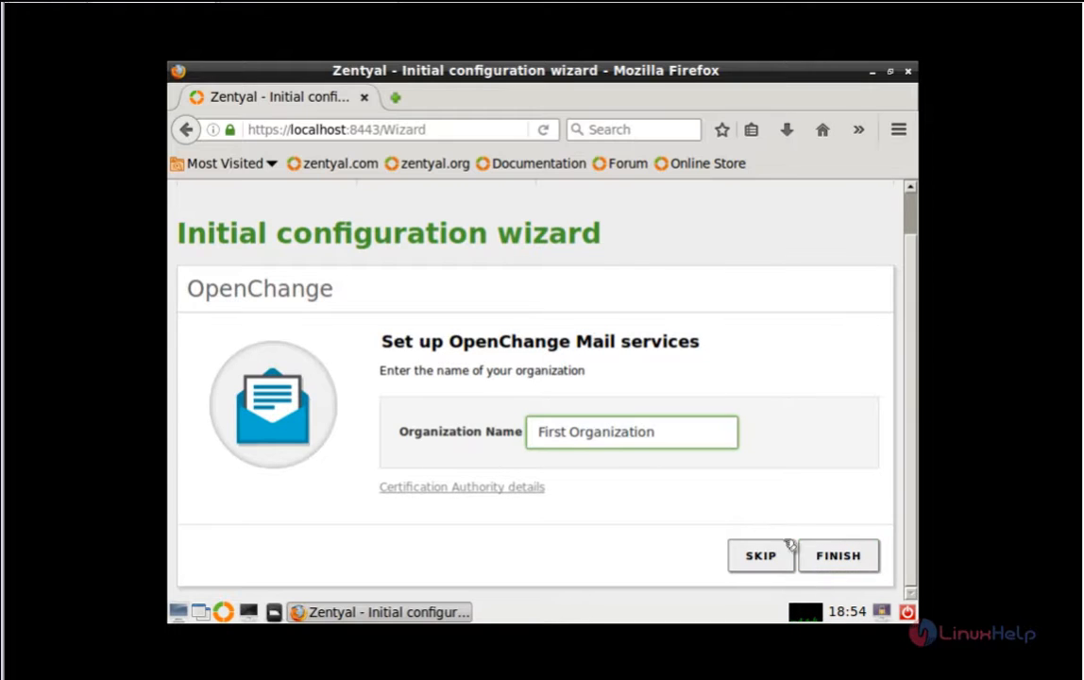
left_click(859, 561)
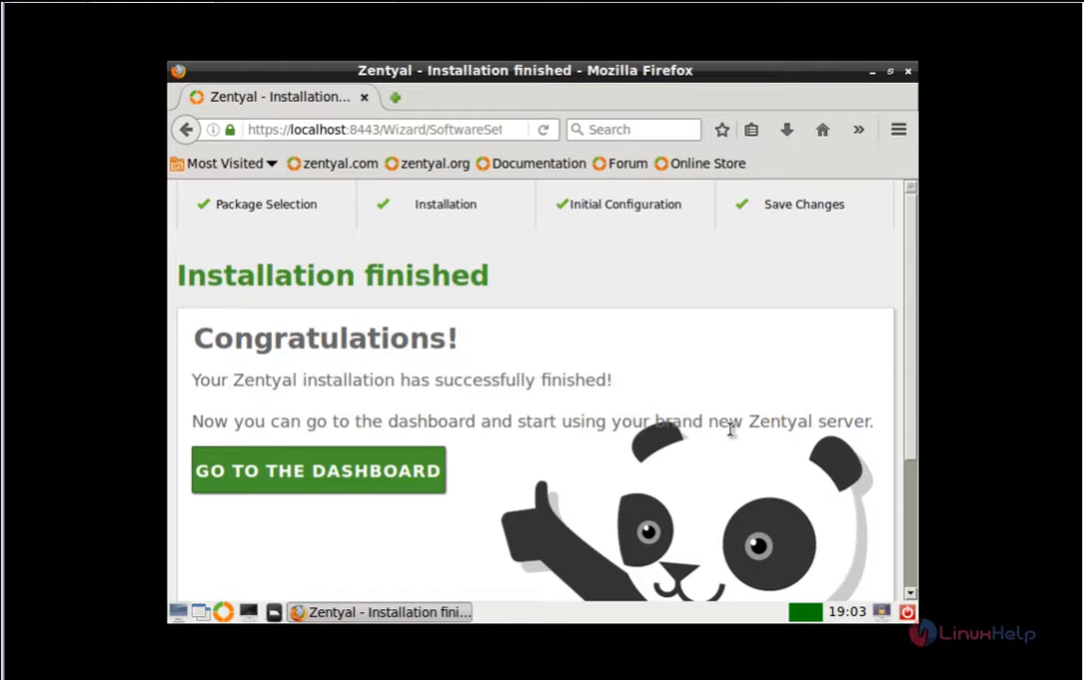
Step: From the dashboard, review the pdc.linuxhelp.com DNS domain, then open Users and Computers management
left_click(369, 478)
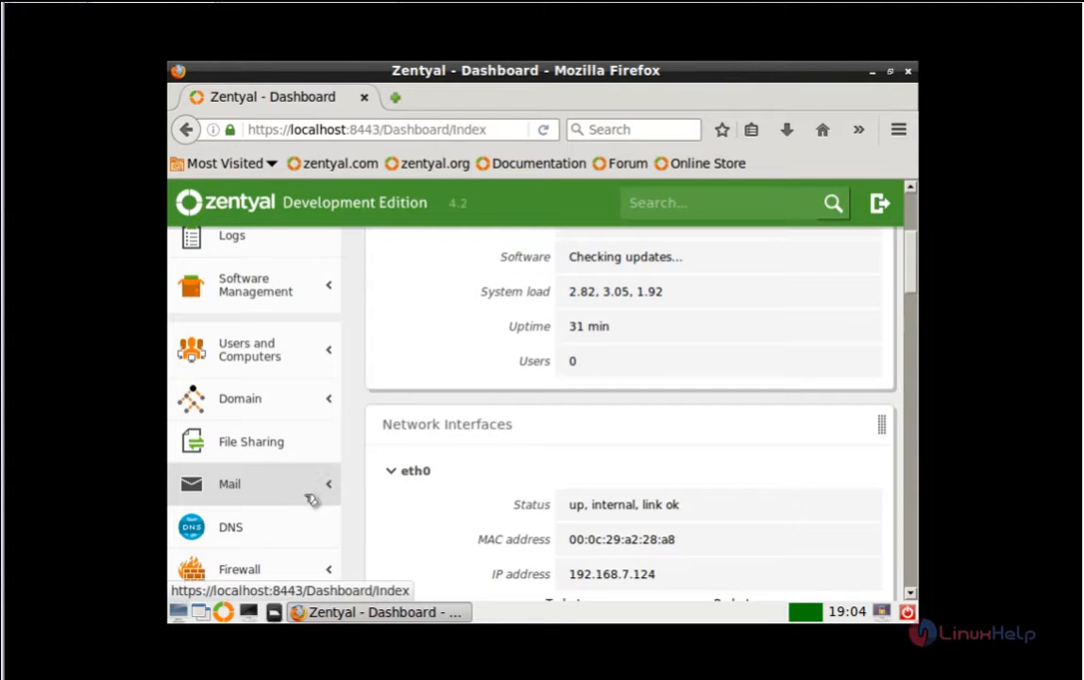
scroll(309, 499, "down", 1)
left_click(271, 482)
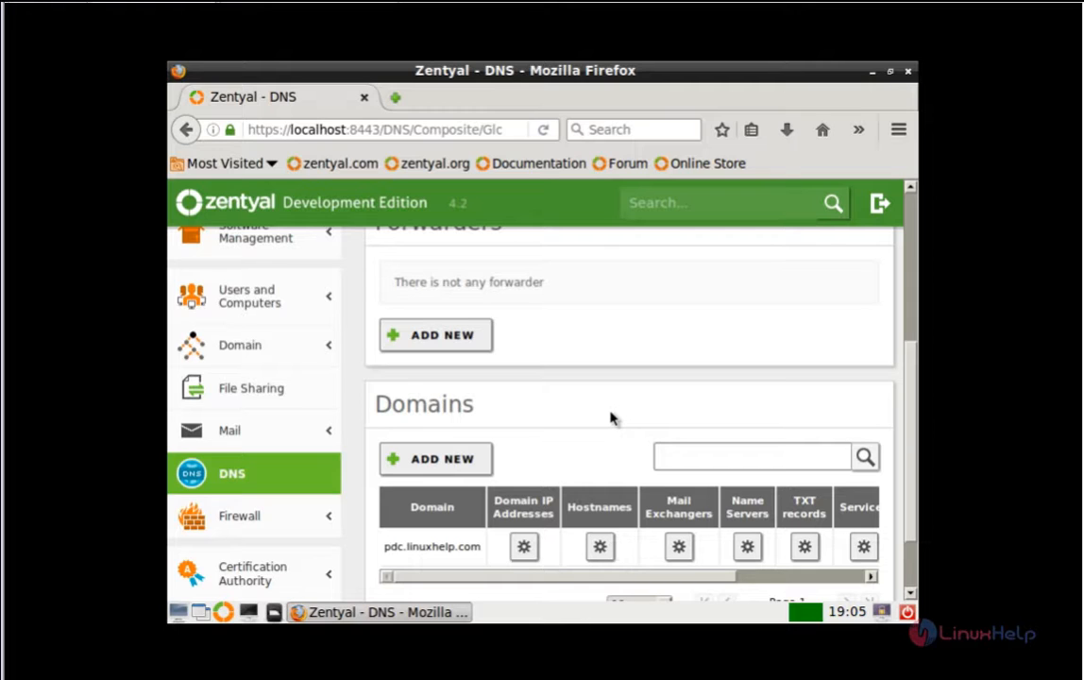
scroll(610, 417, "down", 1)
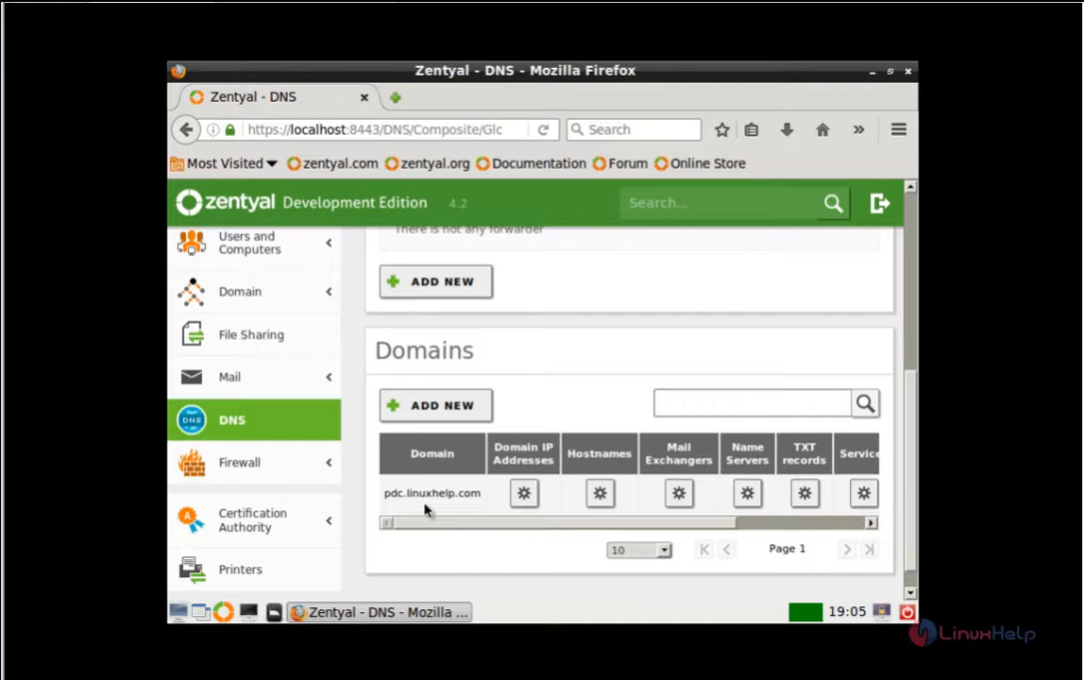
scroll(532, 409, "up", 3)
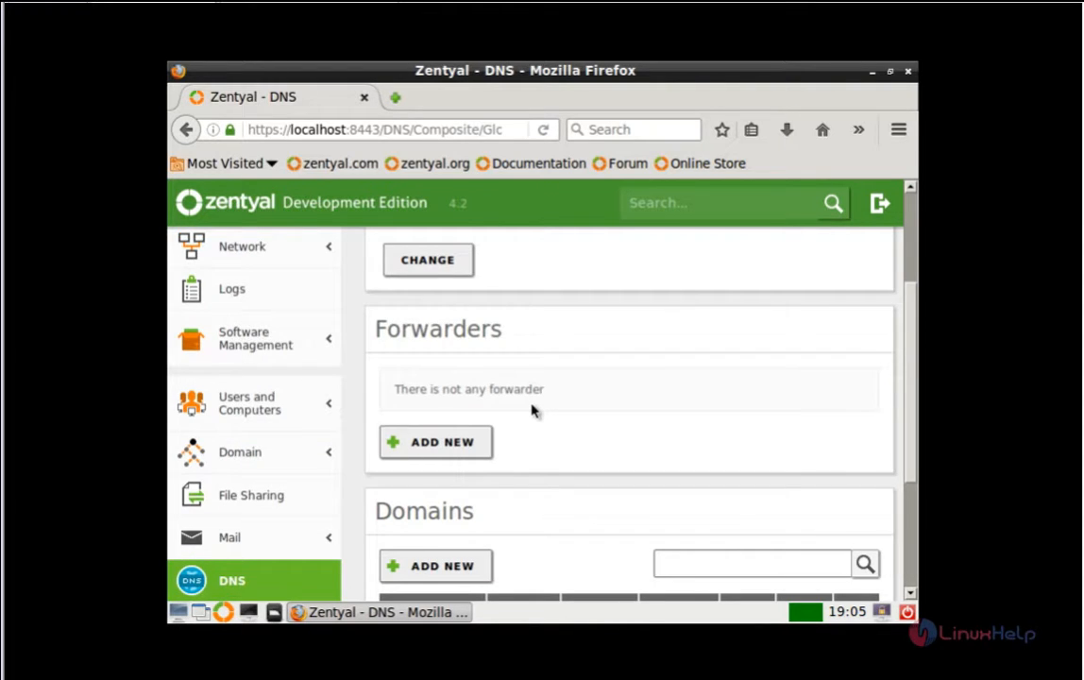
scroll(312, 397, "up", 2)
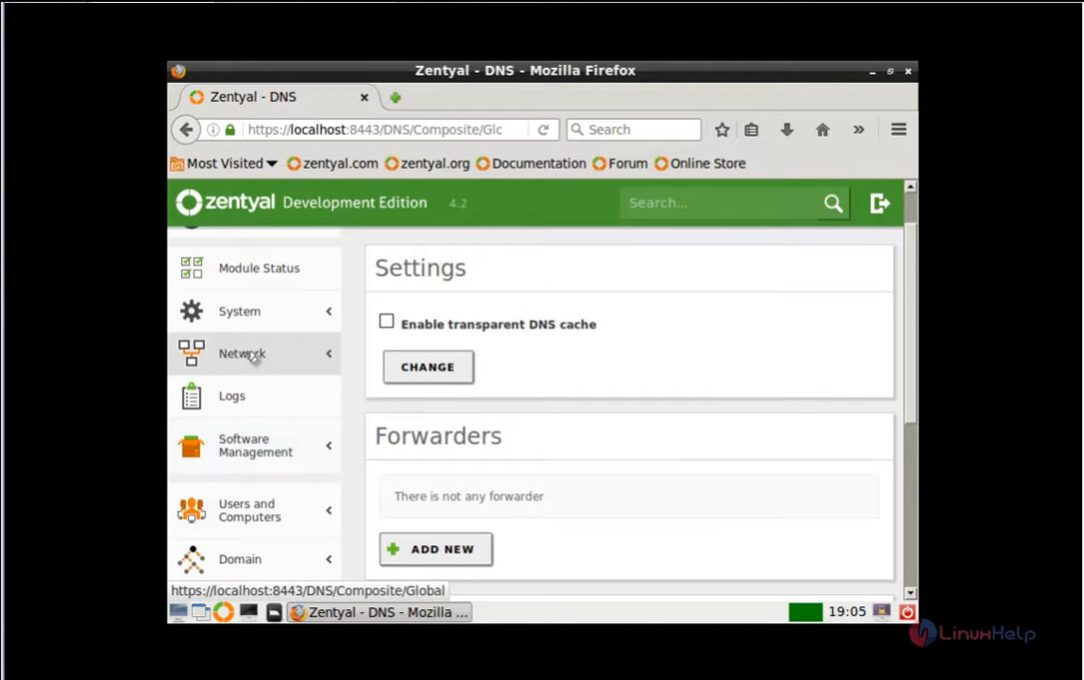
scroll(253, 357, "down", 2)
left_click(317, 406)
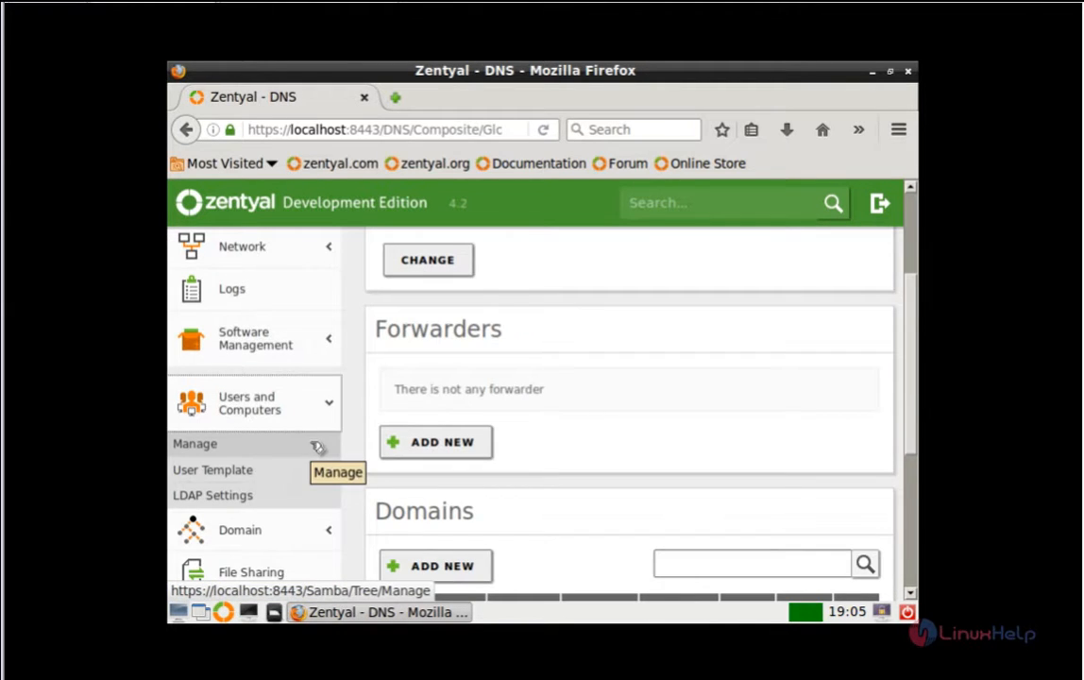
left_click(317, 447)
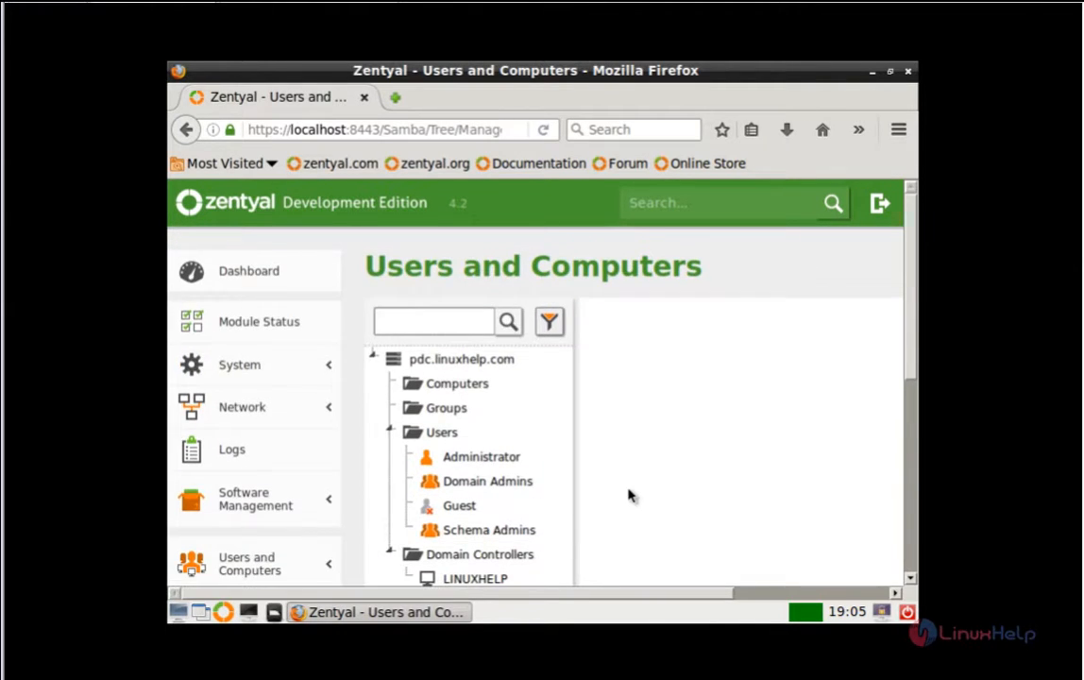
Step: Start a new user under Users with username user2, first name user, last name 2
scroll(629, 496, "down", 1)
left_click(445, 379)
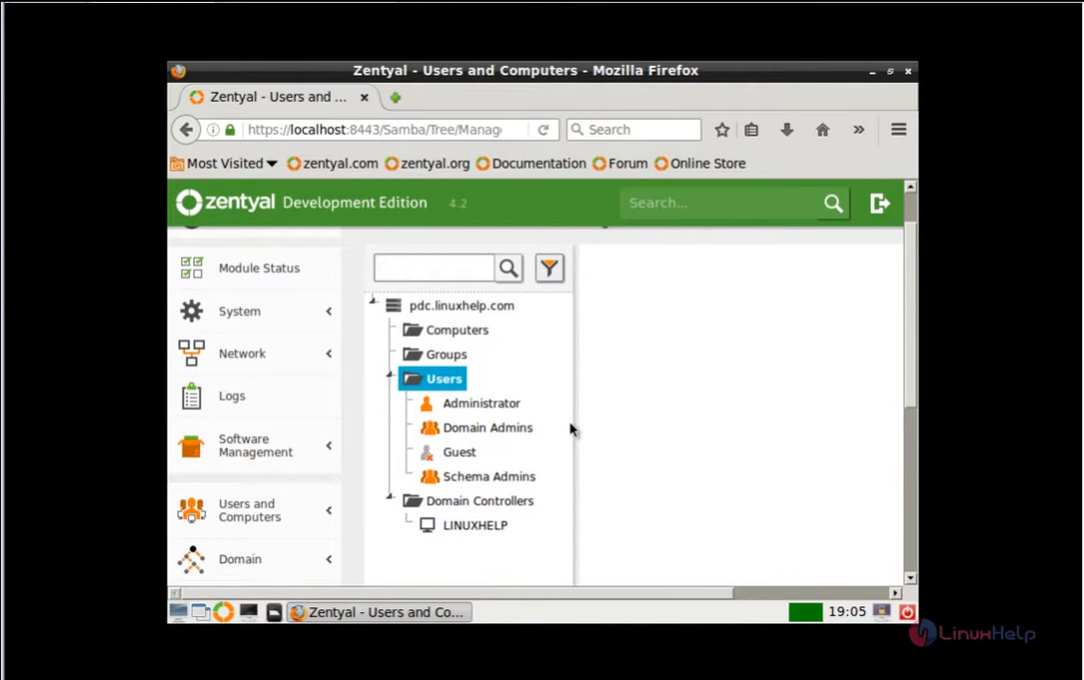
scroll(569, 430, "down", 1)
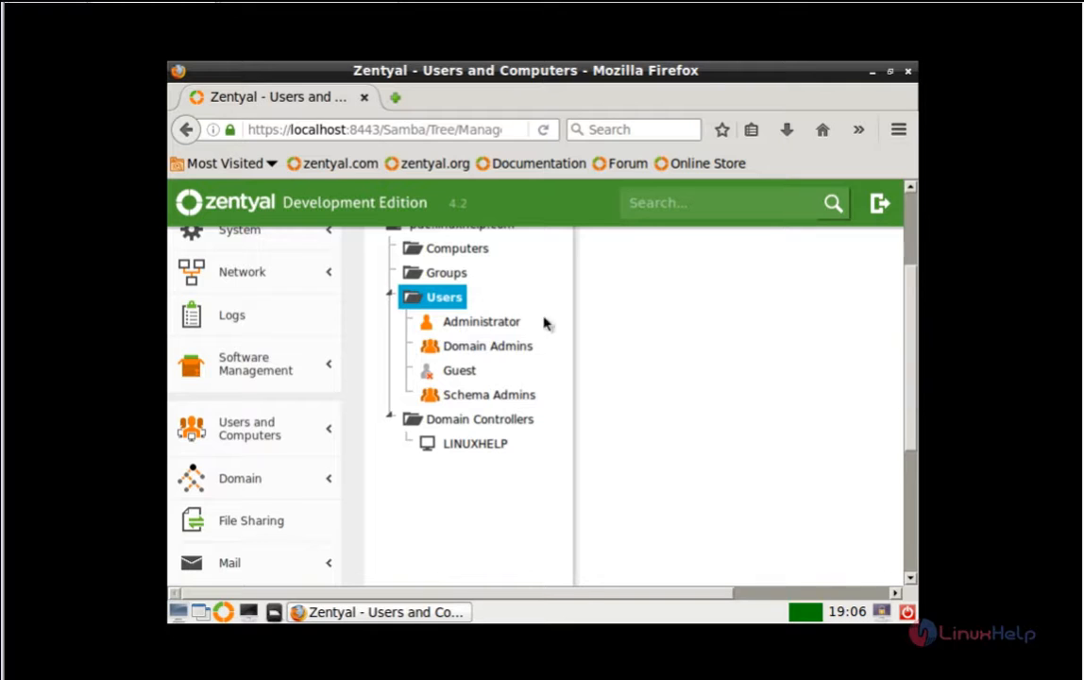
left_click_drag(909, 367, 916, 460)
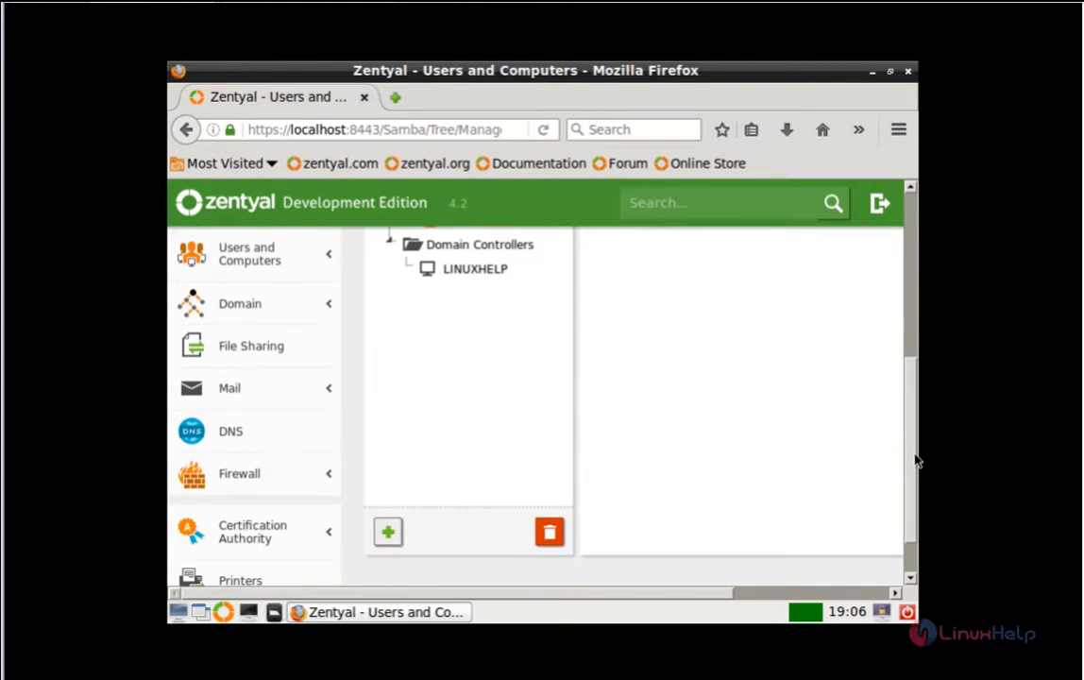
left_click(387, 531)
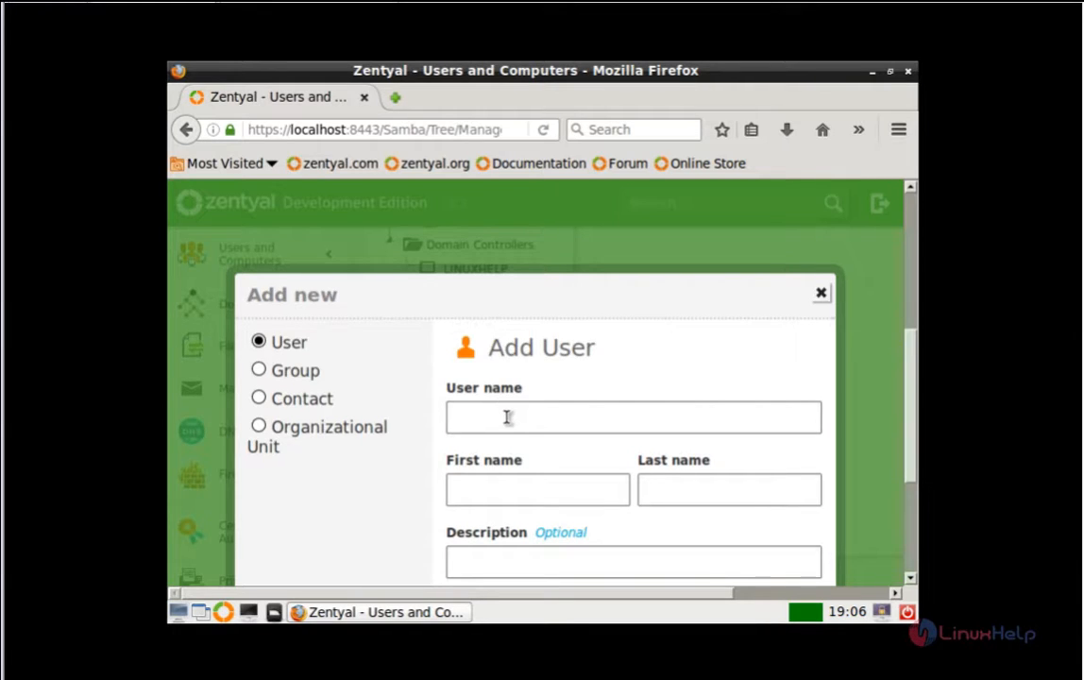
left_click(507, 417)
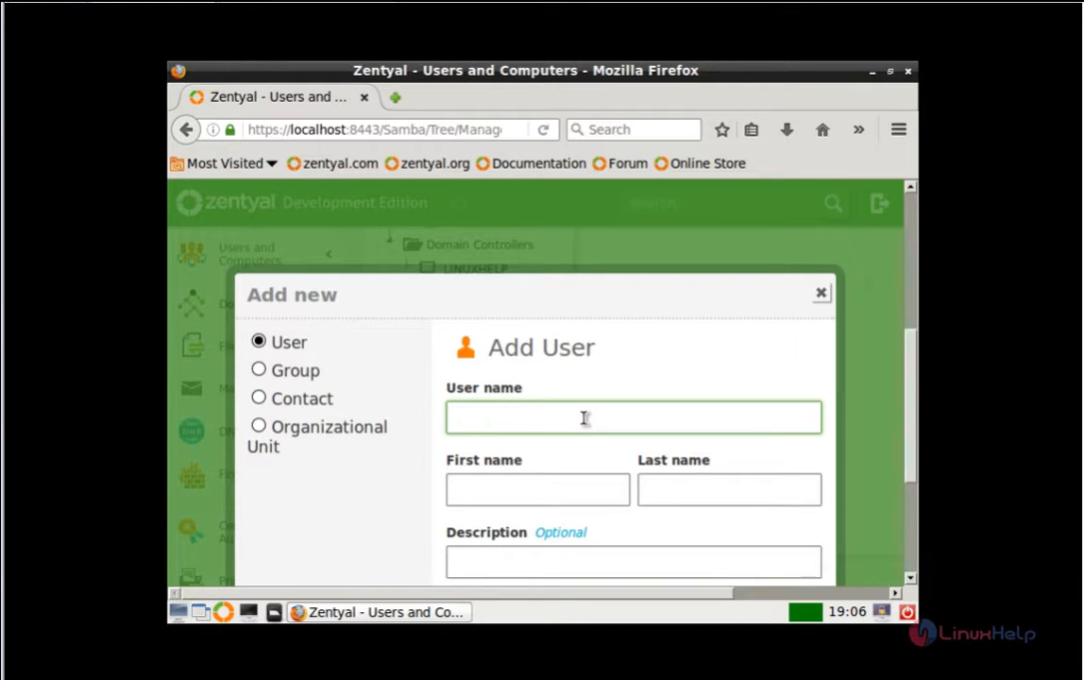
type("user2")
key("Tab")
type("user")
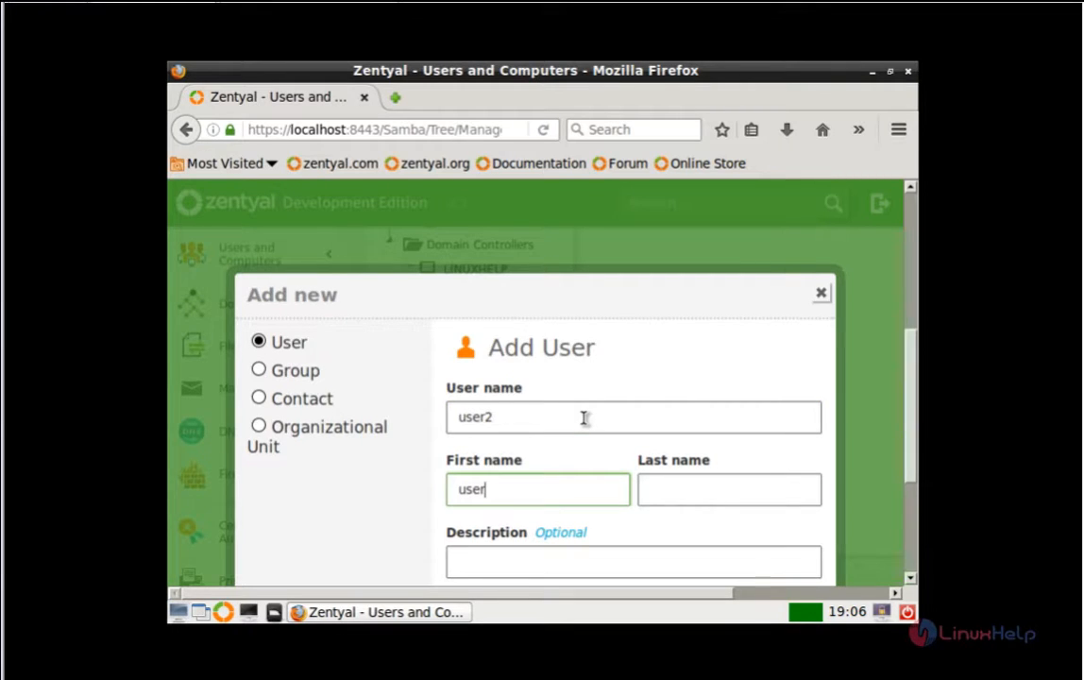
key("Tab")
type("2")
key("Tab")
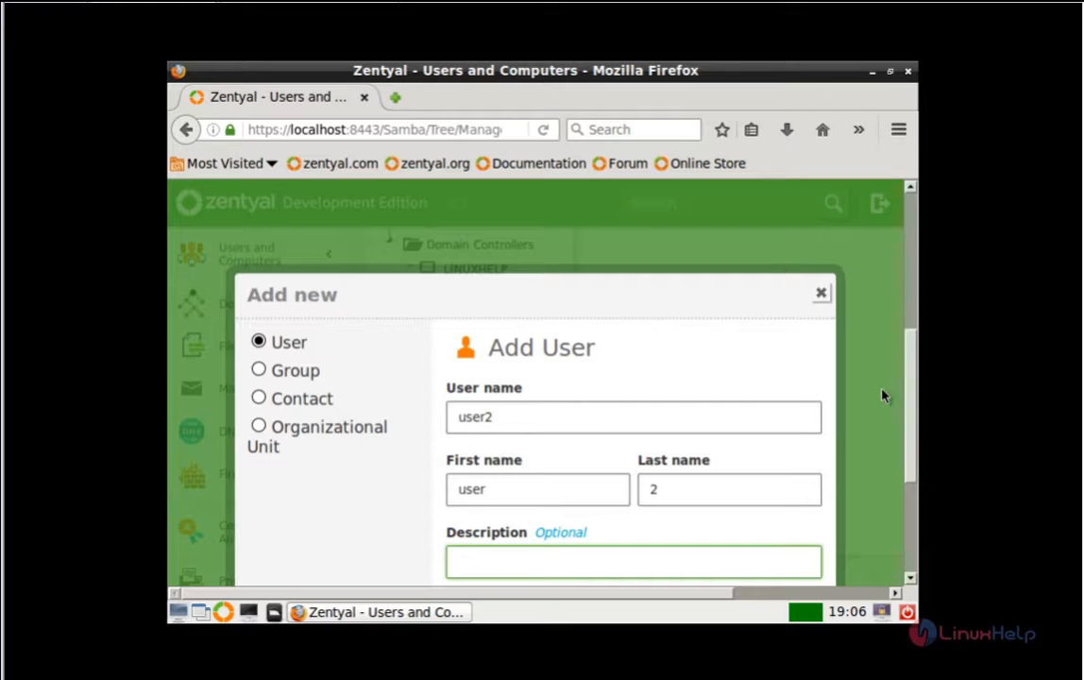
Step: Enter and confirm the account password, then create the user2 account
scroll(544, 443, "down", 4)
left_click(543, 443)
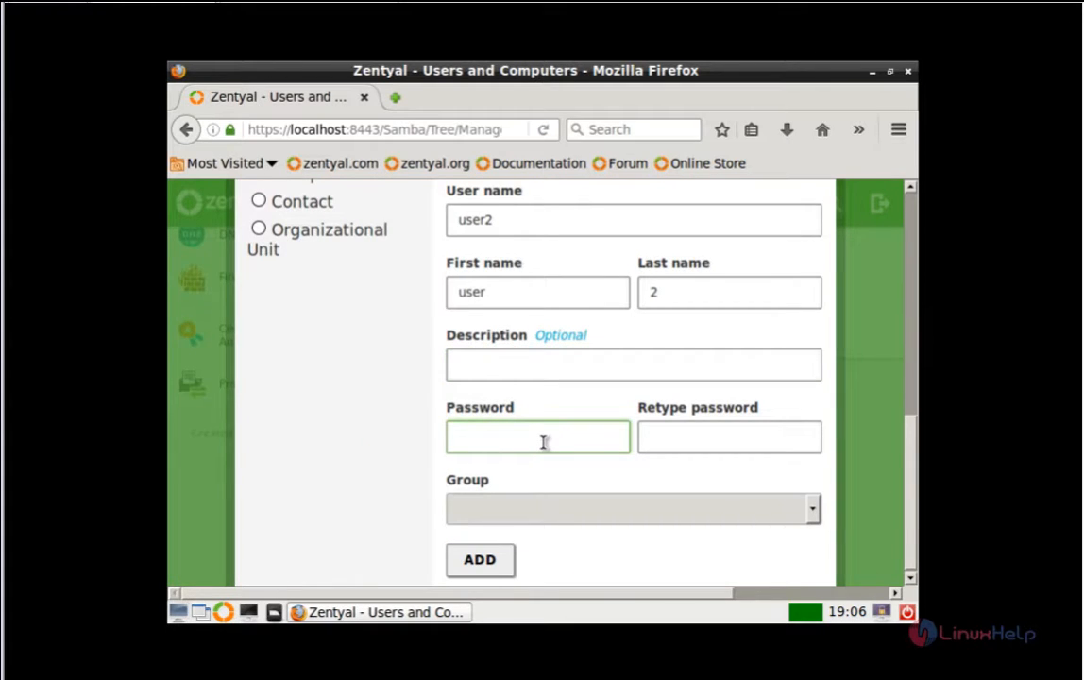
type("123")
key("Tab")
type("123")
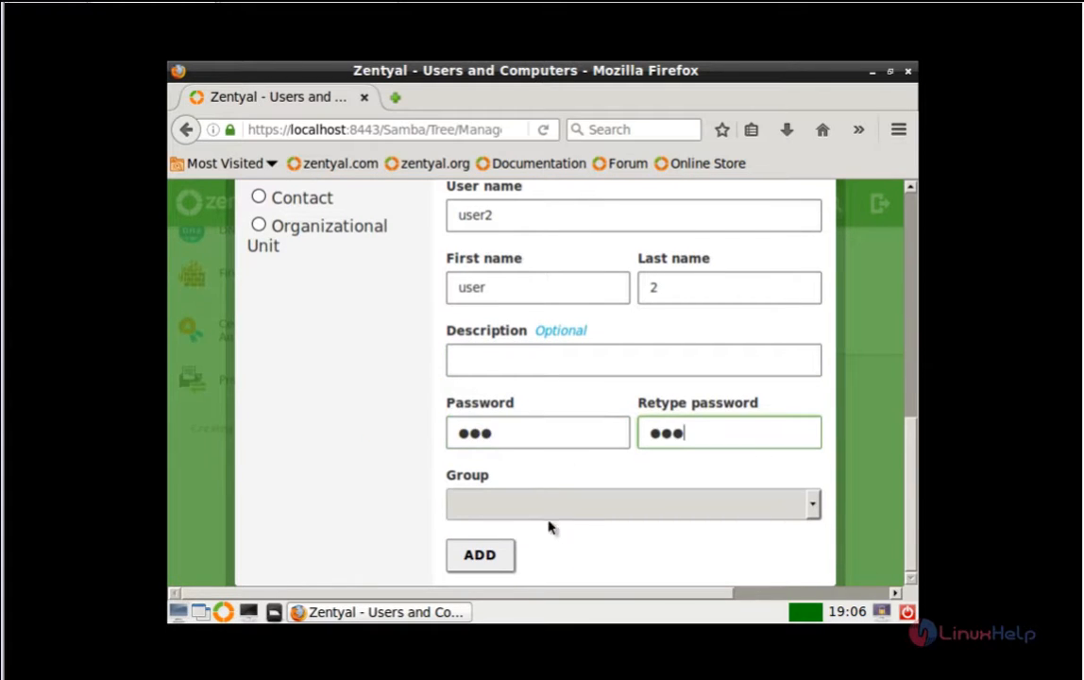
left_click(480, 555)
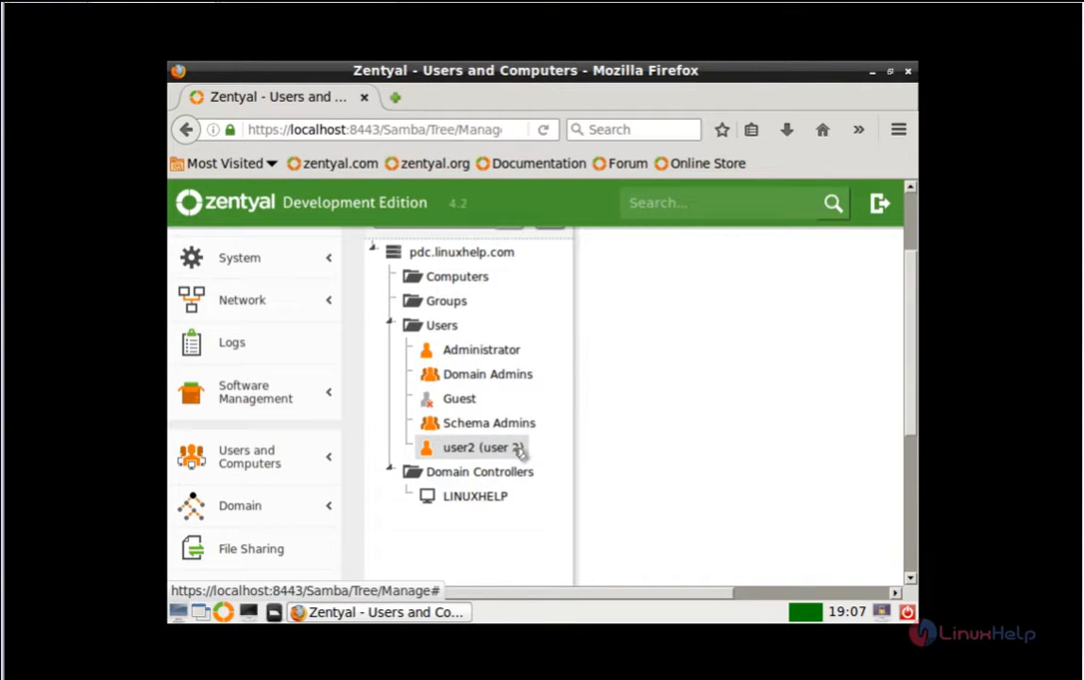
Step: Add user2 to the Domain Admins group
left_click(519, 453)
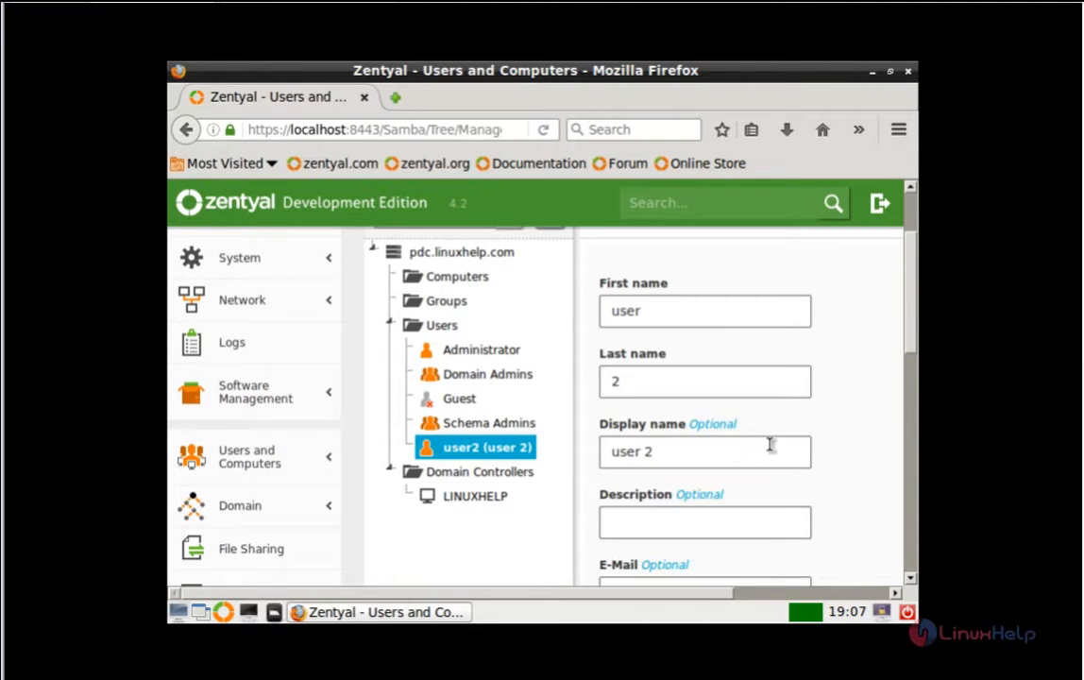
scroll(766, 439, "down", 5)
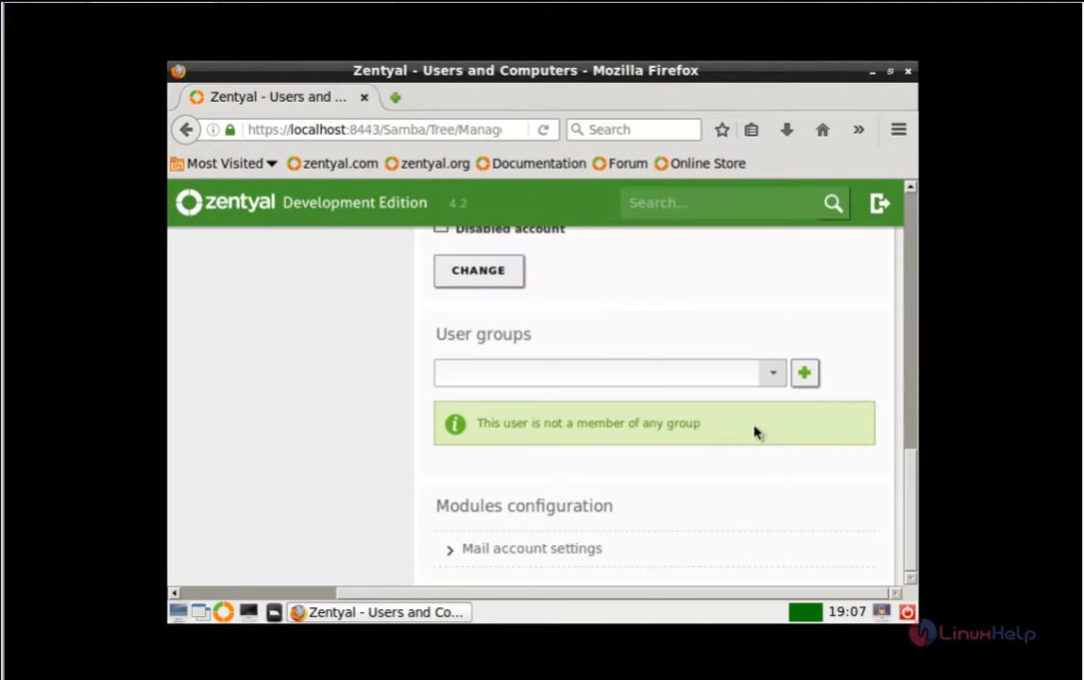
left_click(776, 374)
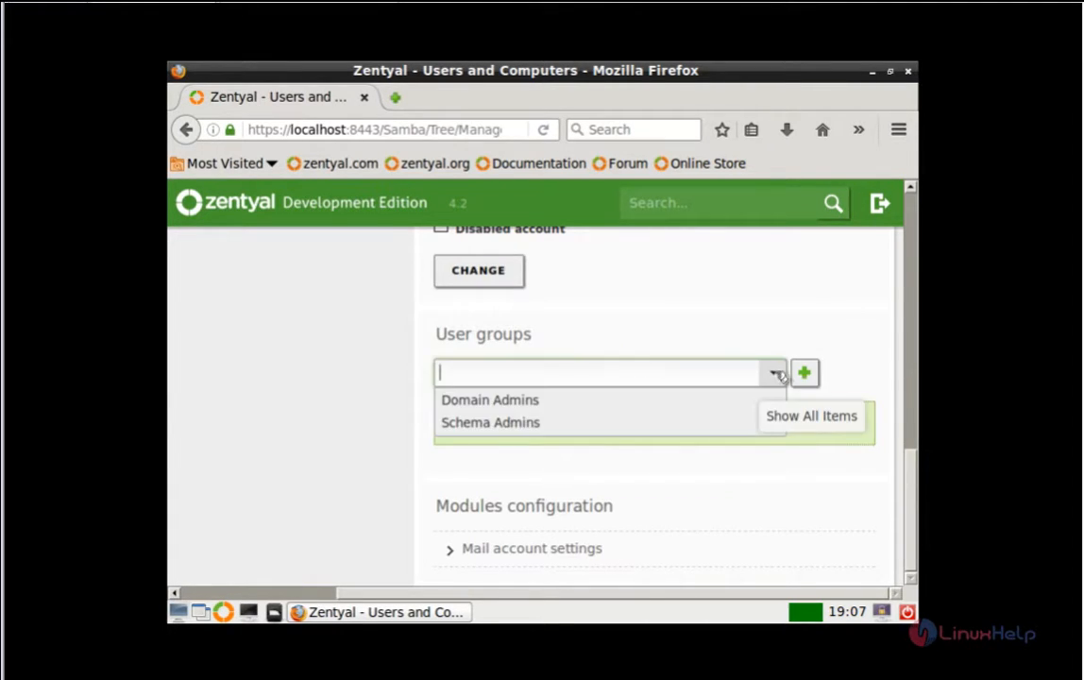
left_click(654, 406)
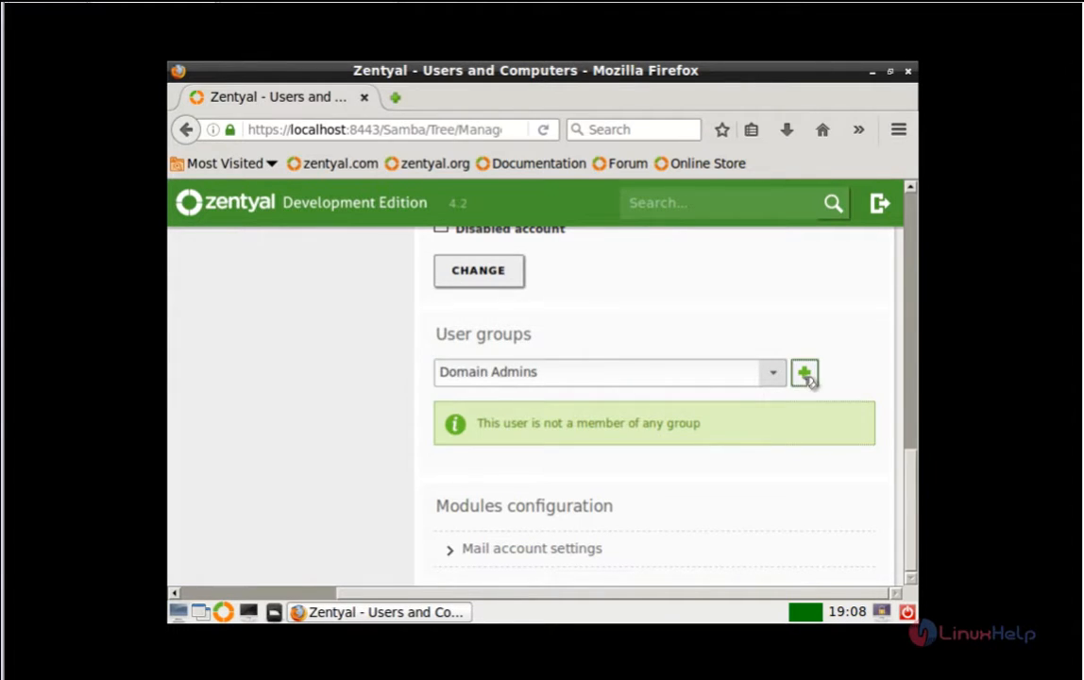
left_click(805, 374)
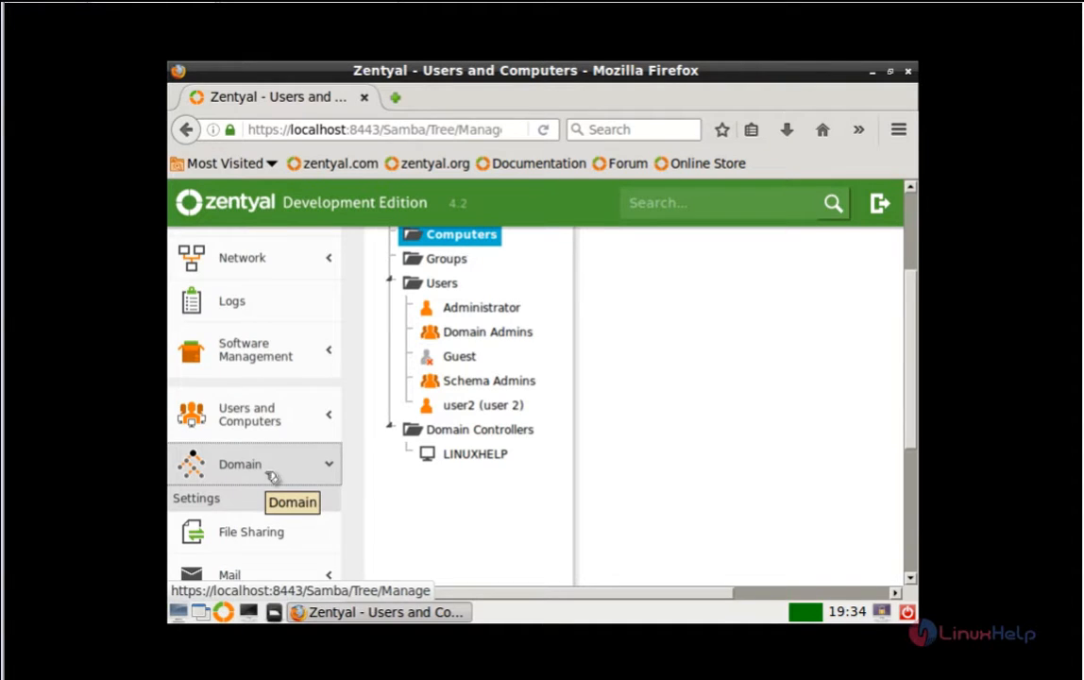
left_click(273, 476)
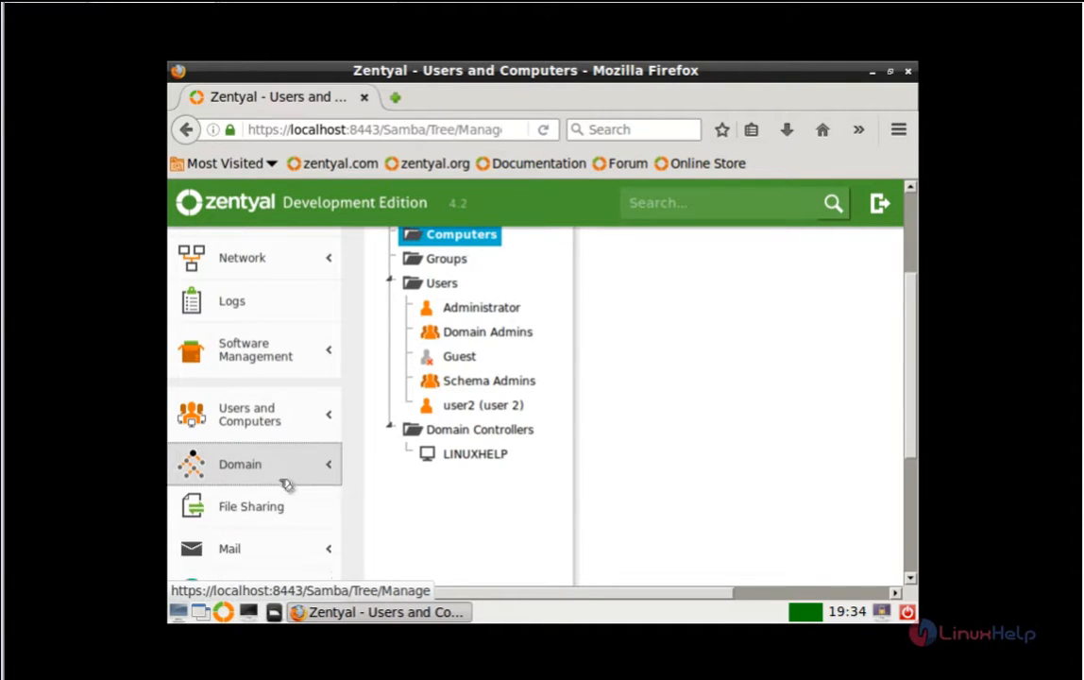
Step: In Domain Settings, enable roaming profiles (drive H:) and apply the change
left_click(335, 470)
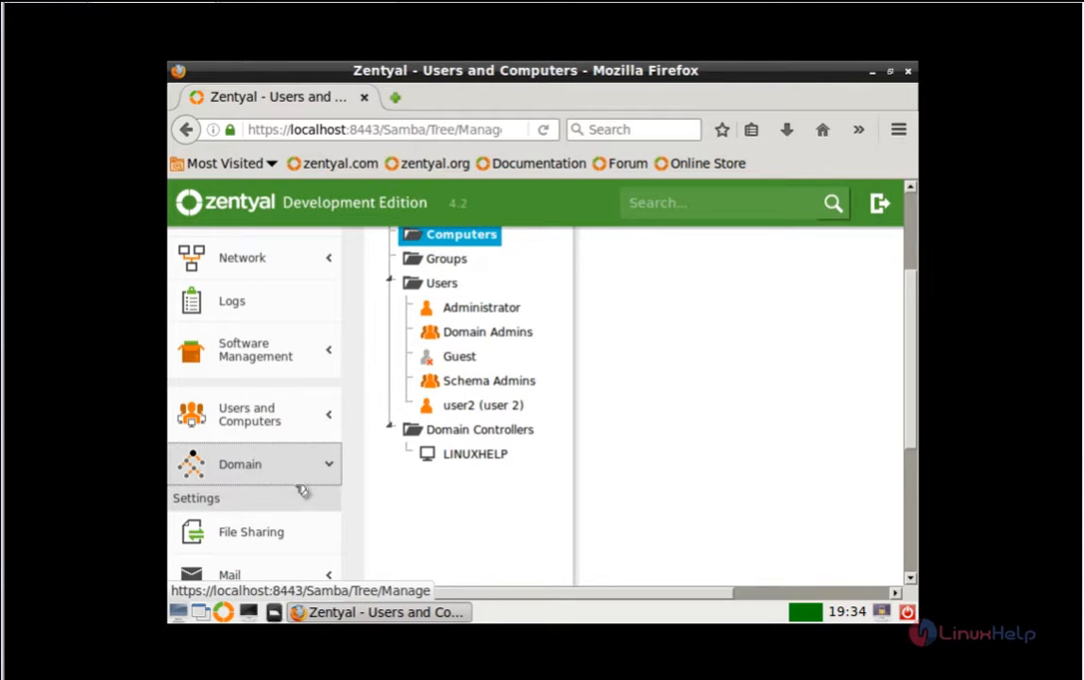
left_click(238, 501)
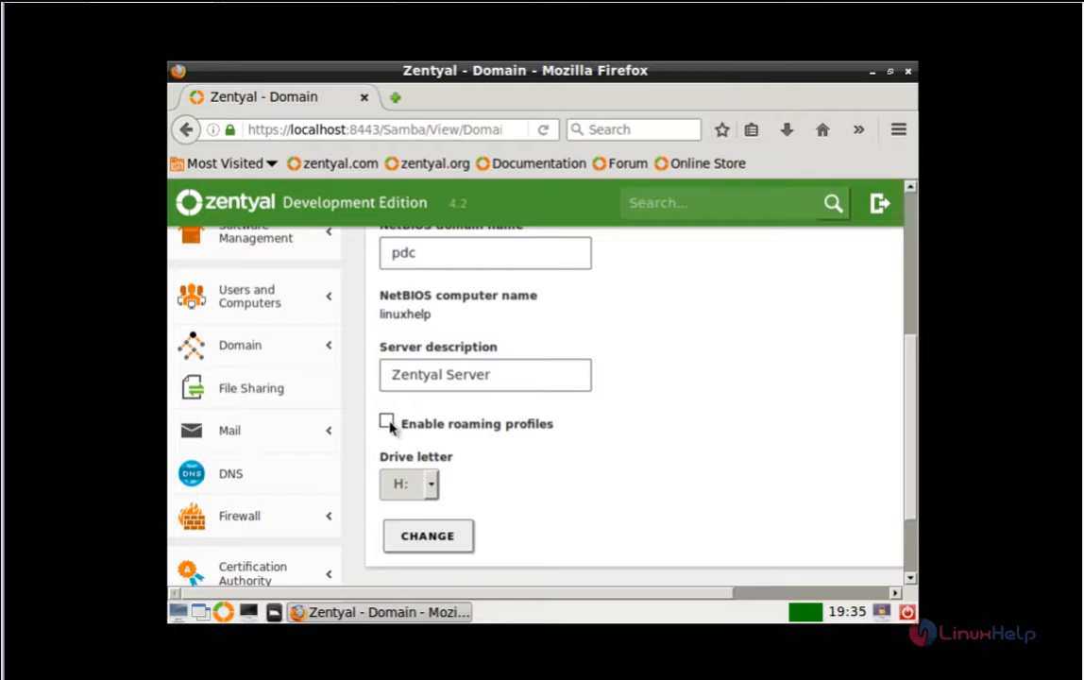
left_click(386, 421)
scroll(496, 417, "up", 3)
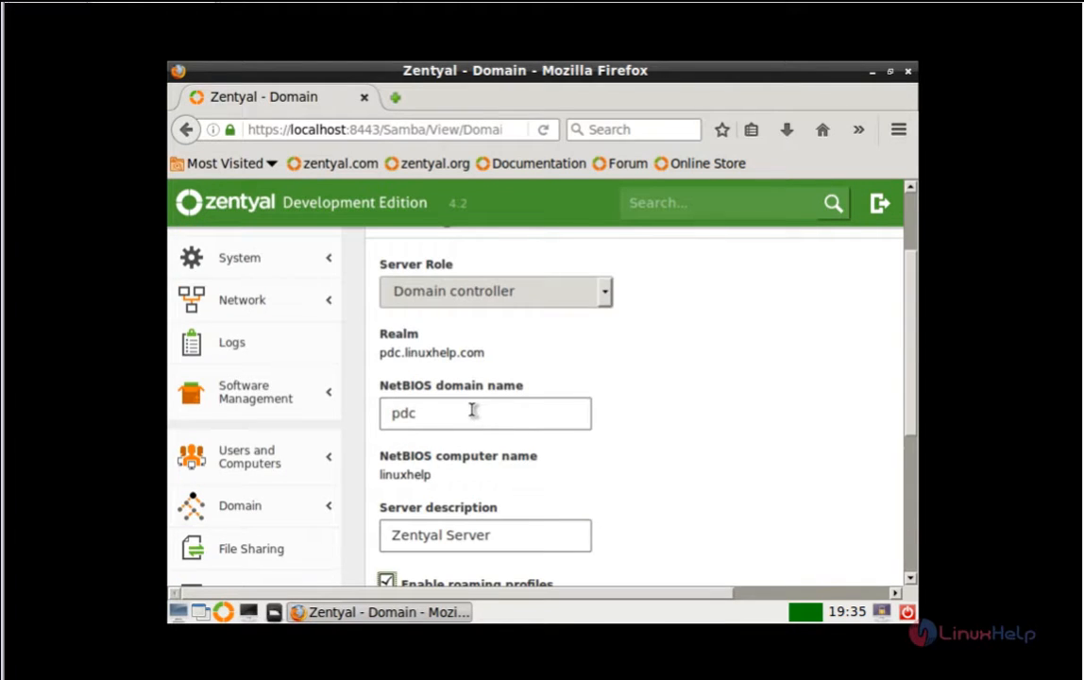
scroll(473, 410, "down", 3)
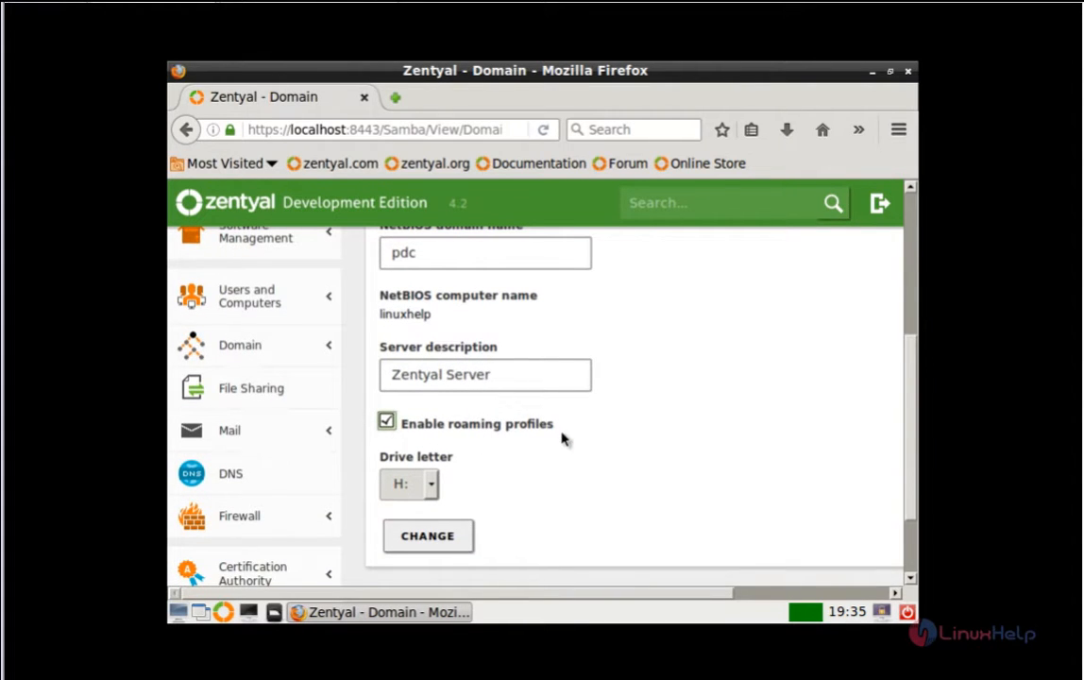
scroll(559, 432, "down", 1)
scroll(561, 437, "down", 1)
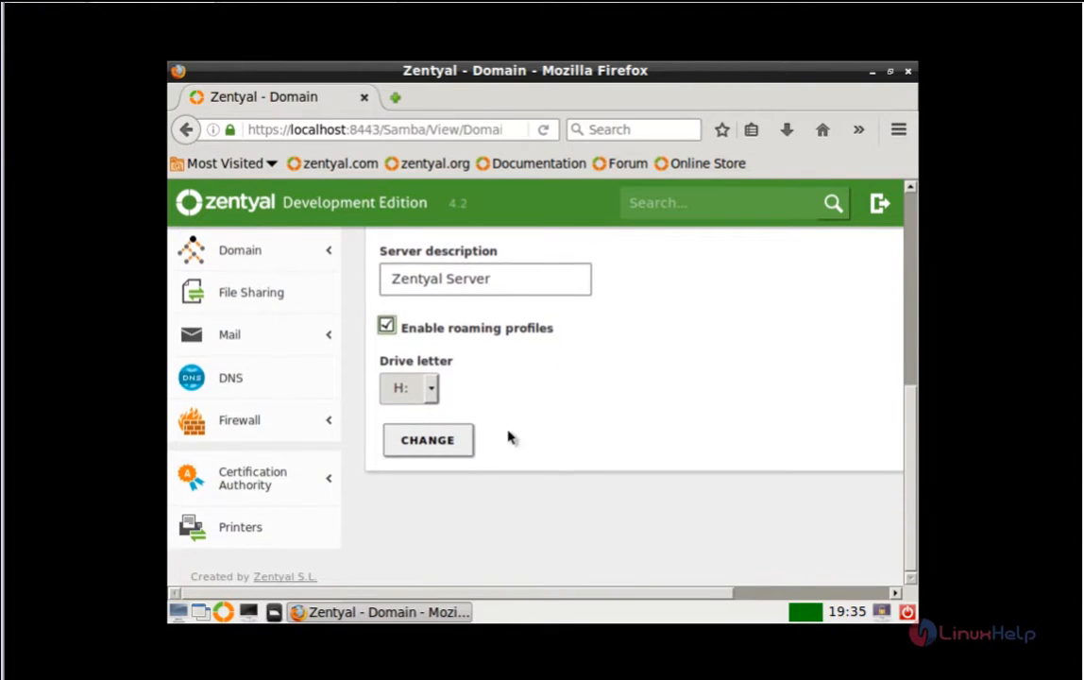
left_click(456, 443)
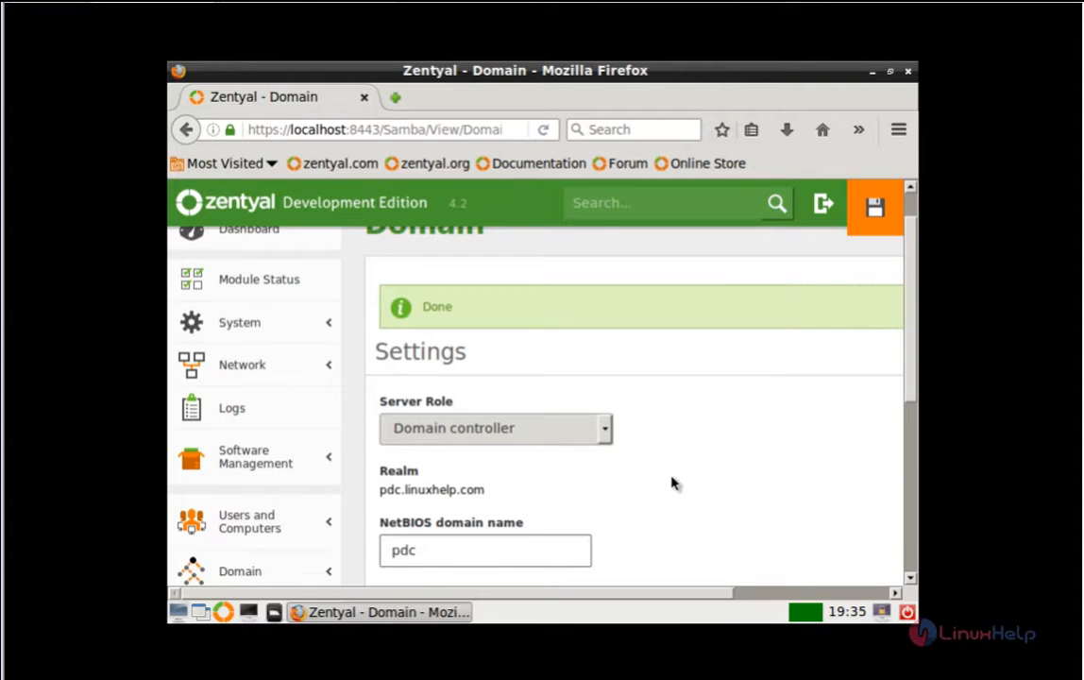
scroll(672, 483, "down", 5)
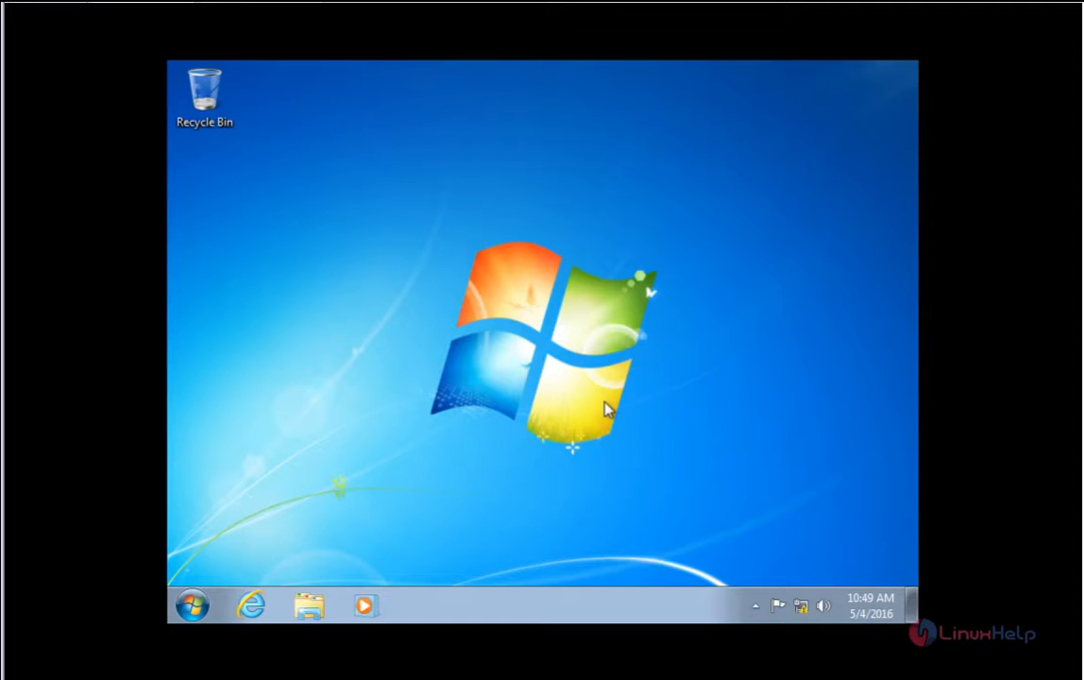
Step: Open the Local Area Connection's IPv4 properties from the Network and Sharing Center
left_click(191, 605)
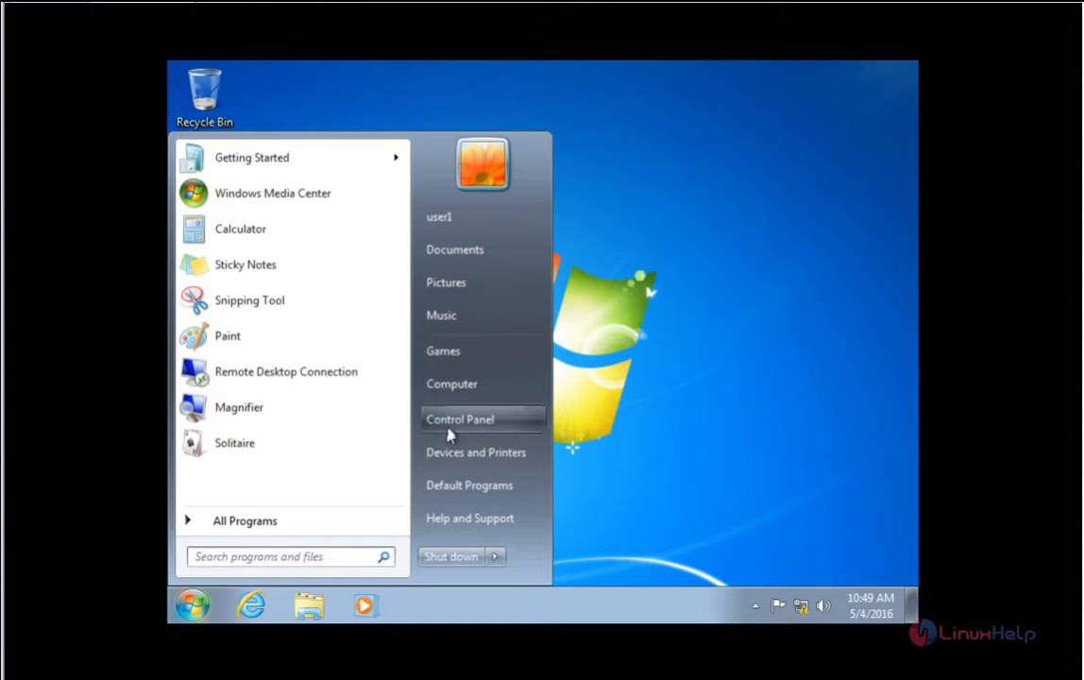
left_click(472, 421)
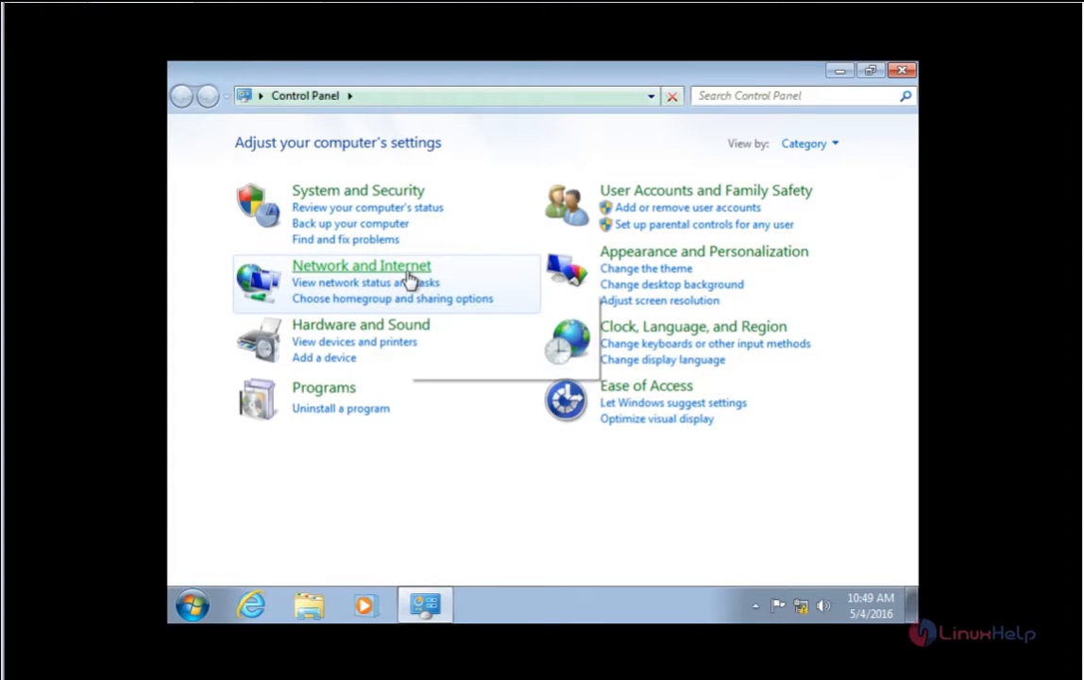
left_click(410, 272)
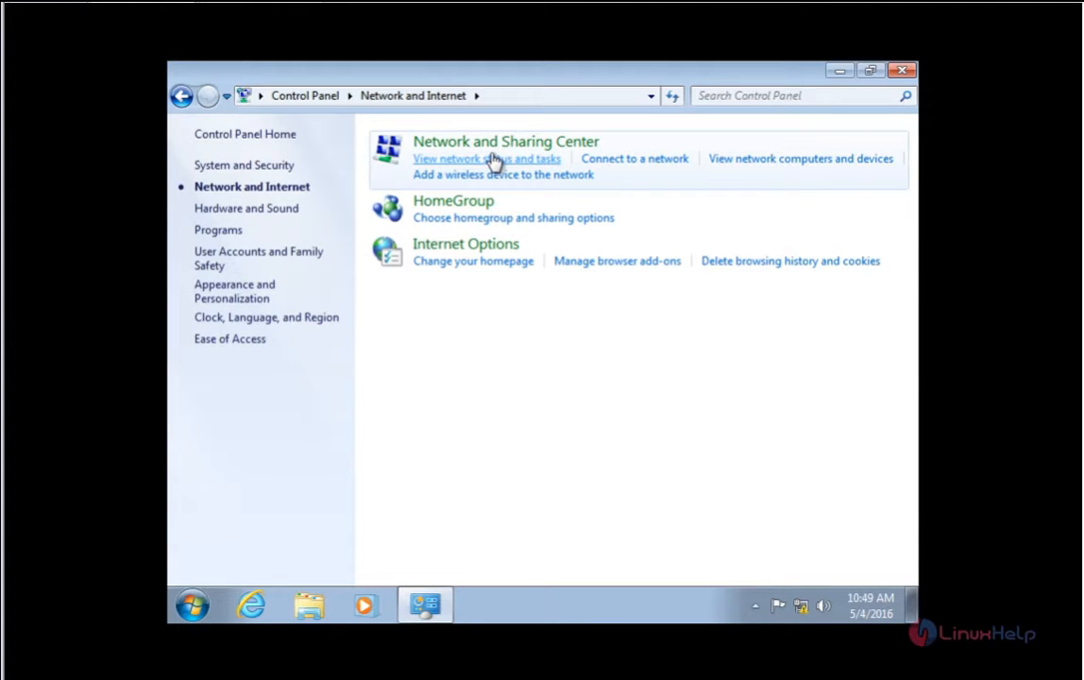
left_click(538, 163)
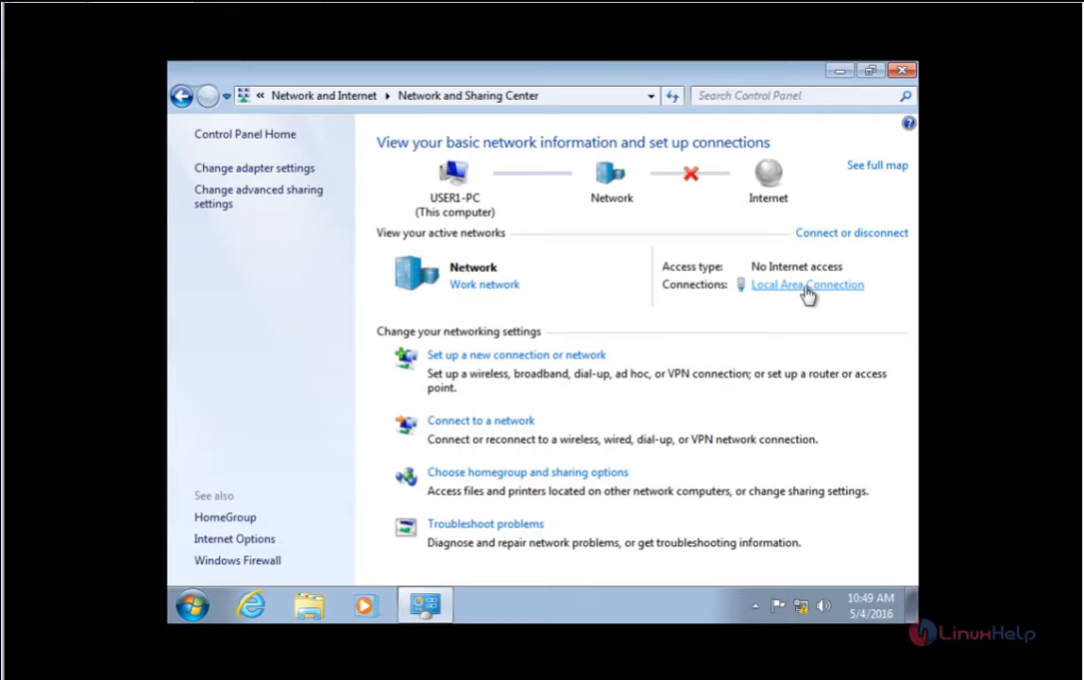
left_click(806, 286)
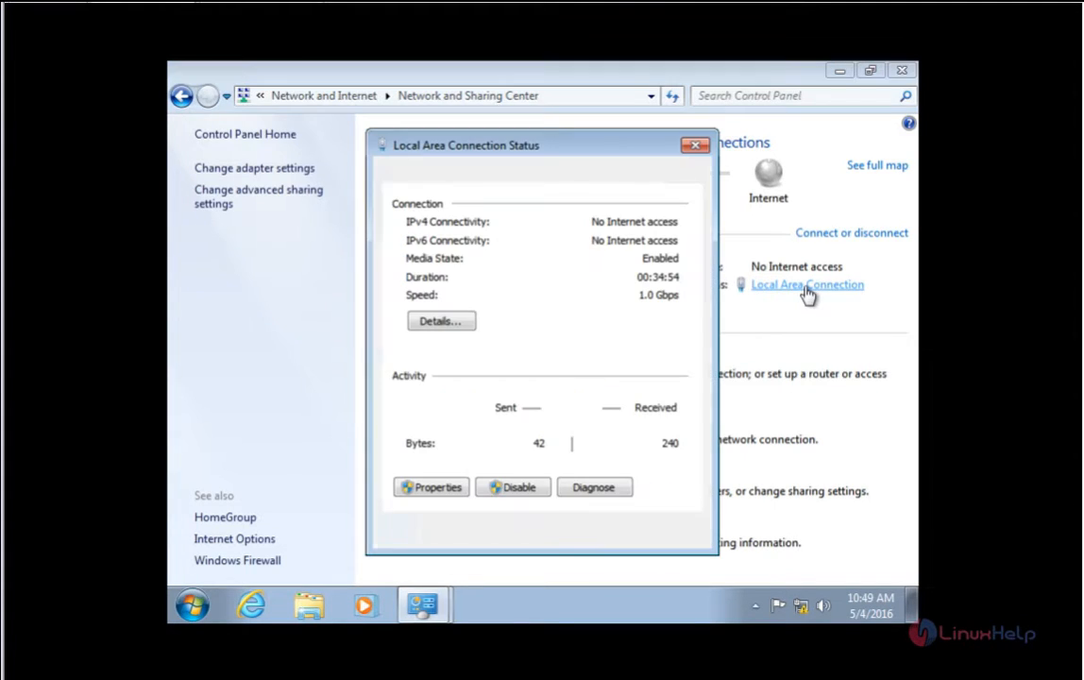
left_click(432, 487)
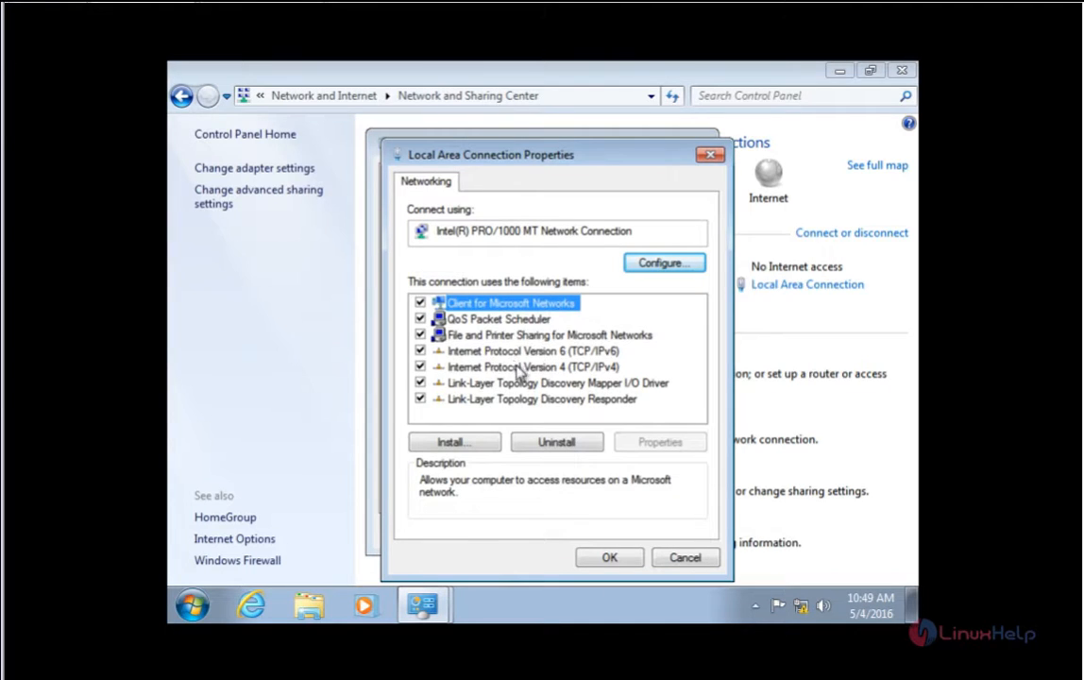
double_click(526, 368)
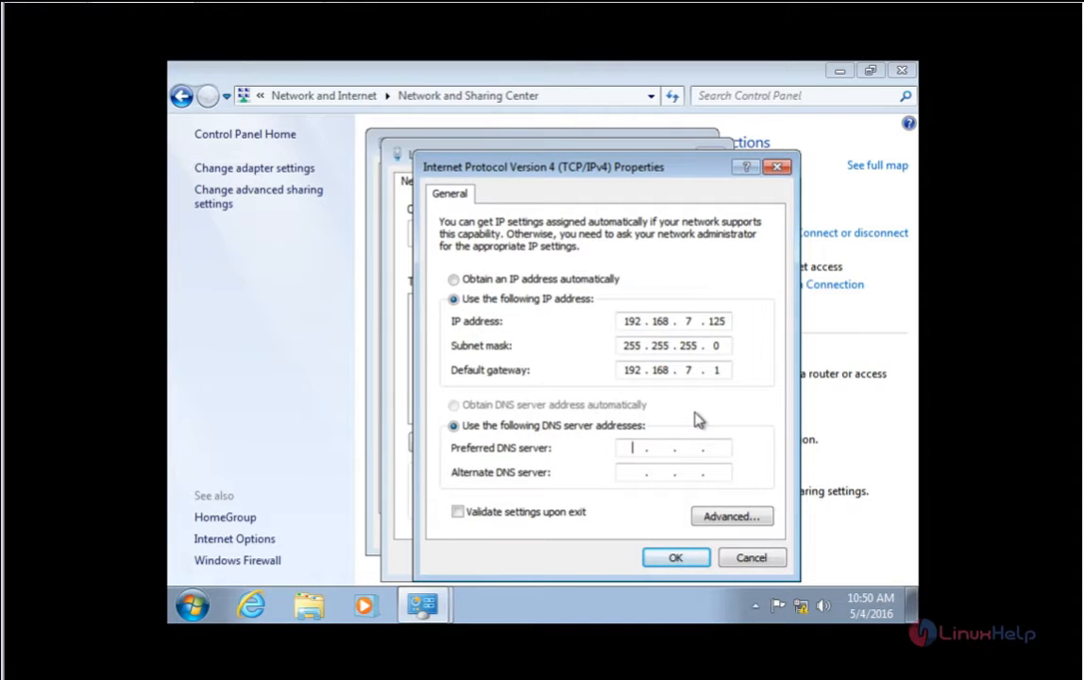
Step: Set DNS servers 192.168.7.124 and 192.168.7.1, apply, and close the network windows
type("192 . 168 . 7 . 124")
key("Tab")
type("192 . 168 . 7 ")
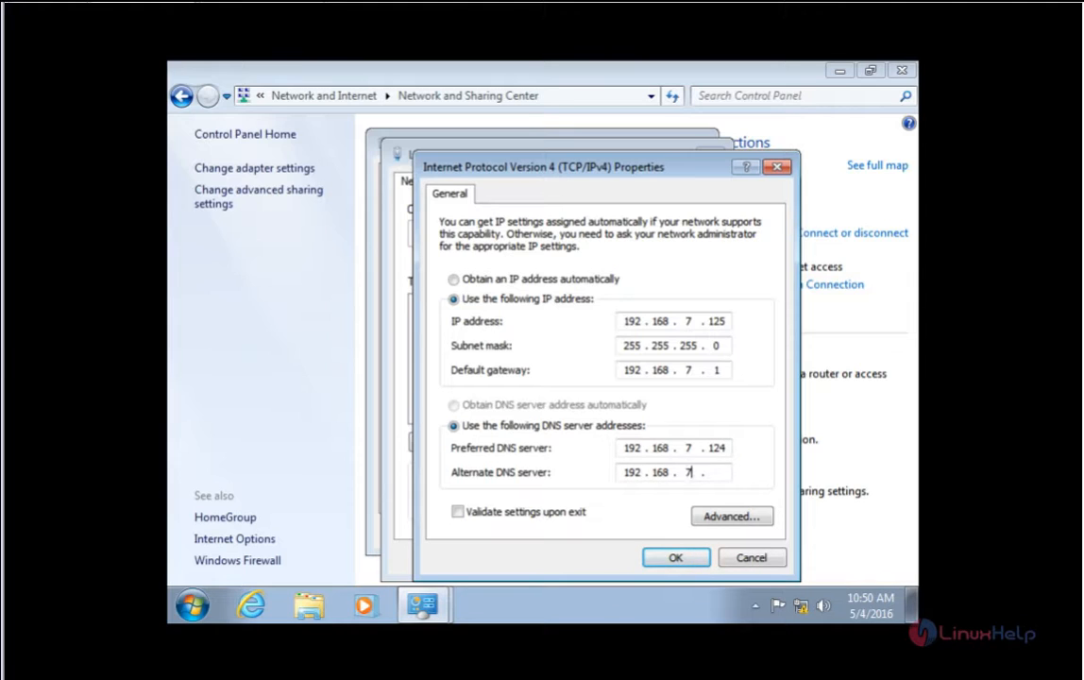
type(". 1")
left_click(676, 558)
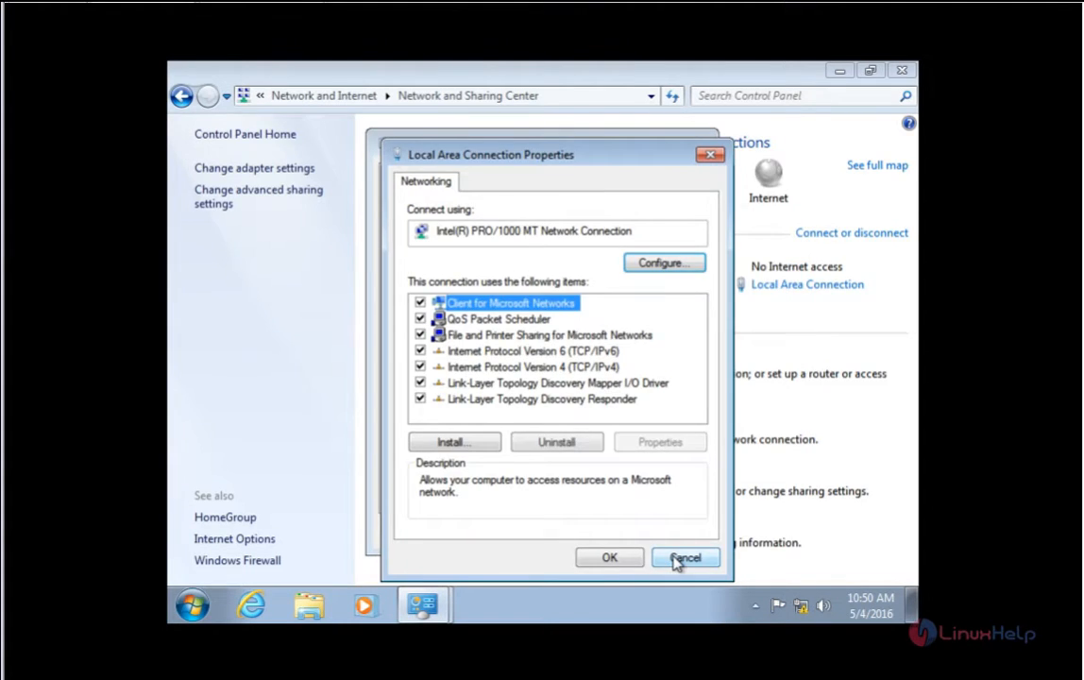
left_click(620, 559)
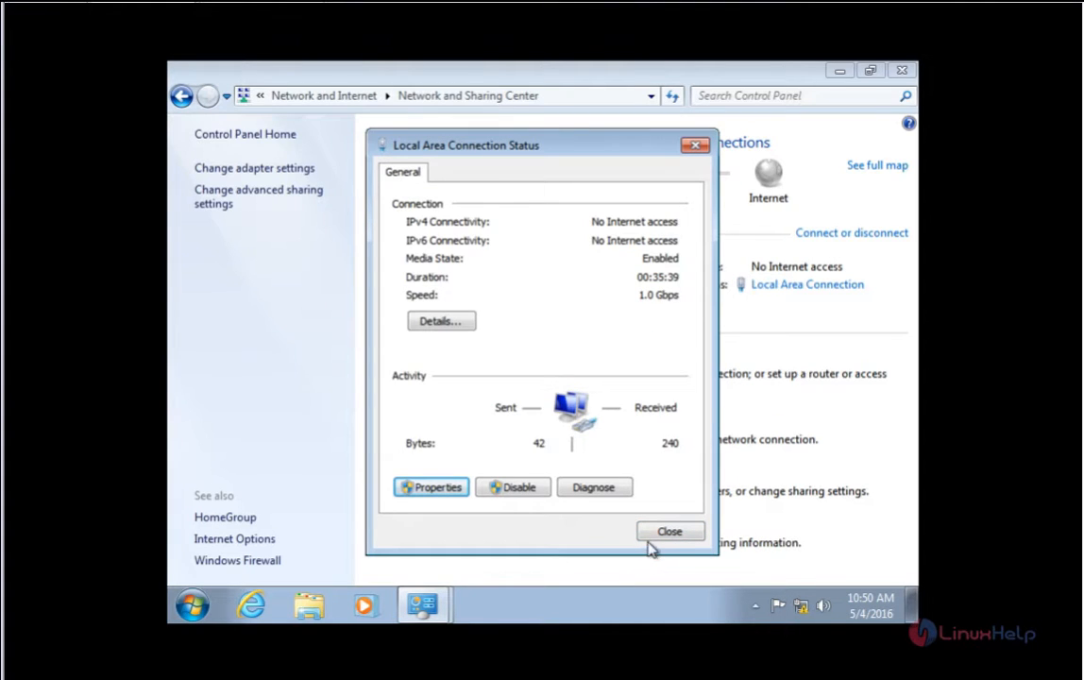
left_click(672, 535)
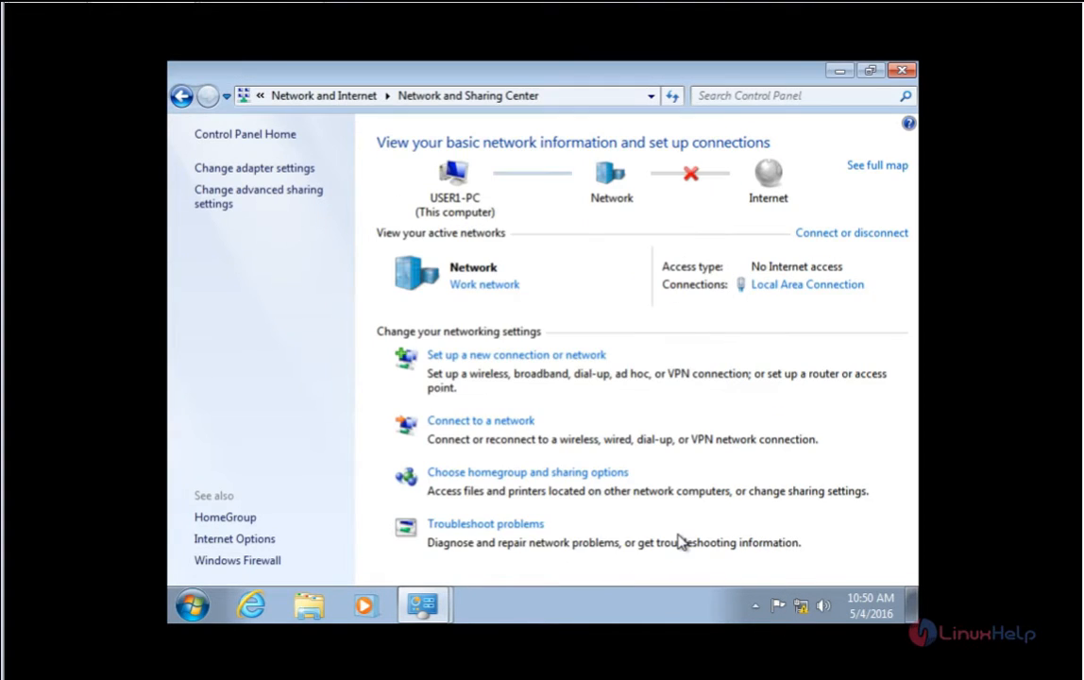
left_click(903, 74)
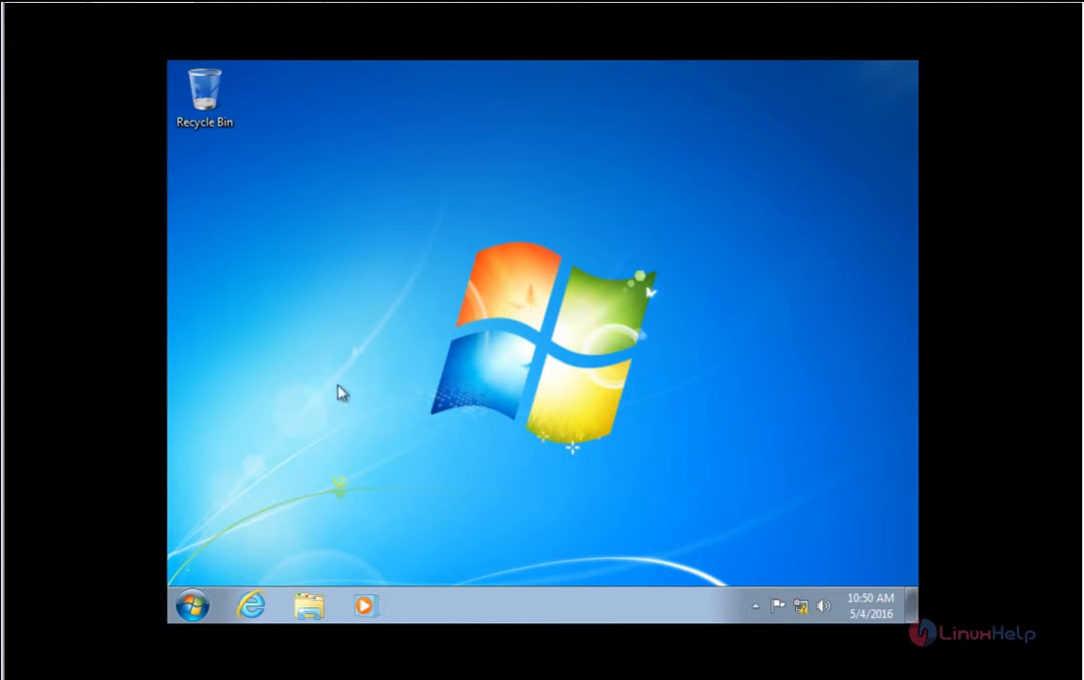
Step: Launch cmd, run ping 192.168.7.124 to check the replies, then close the console
left_click(196, 606)
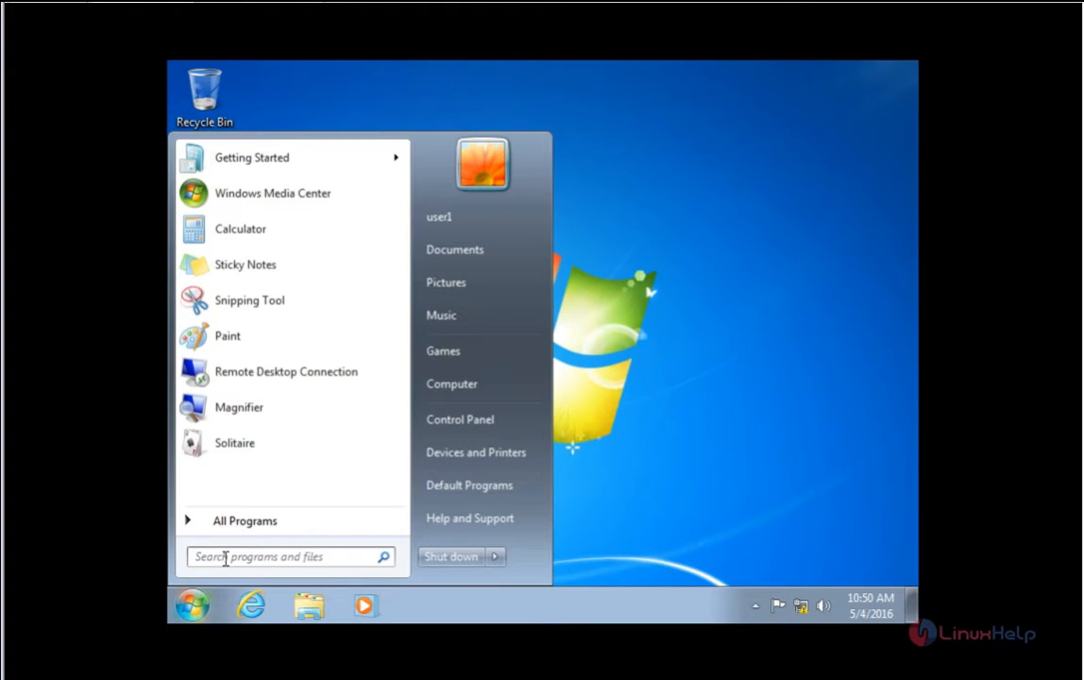
left_click(225, 557)
type("cmd")
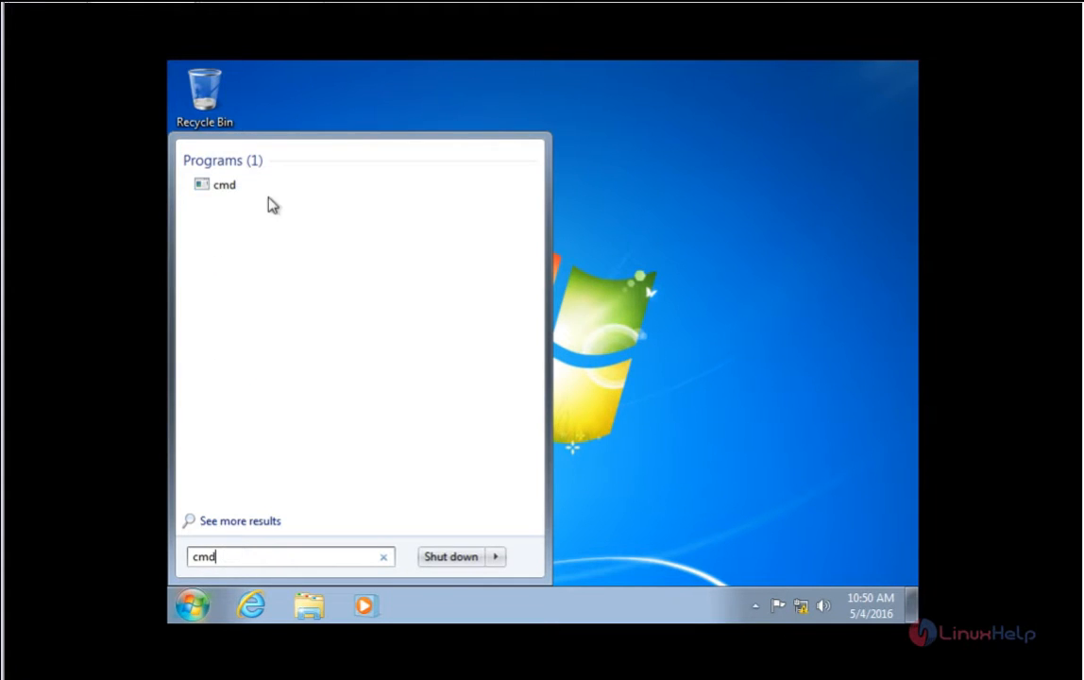
left_click(255, 189)
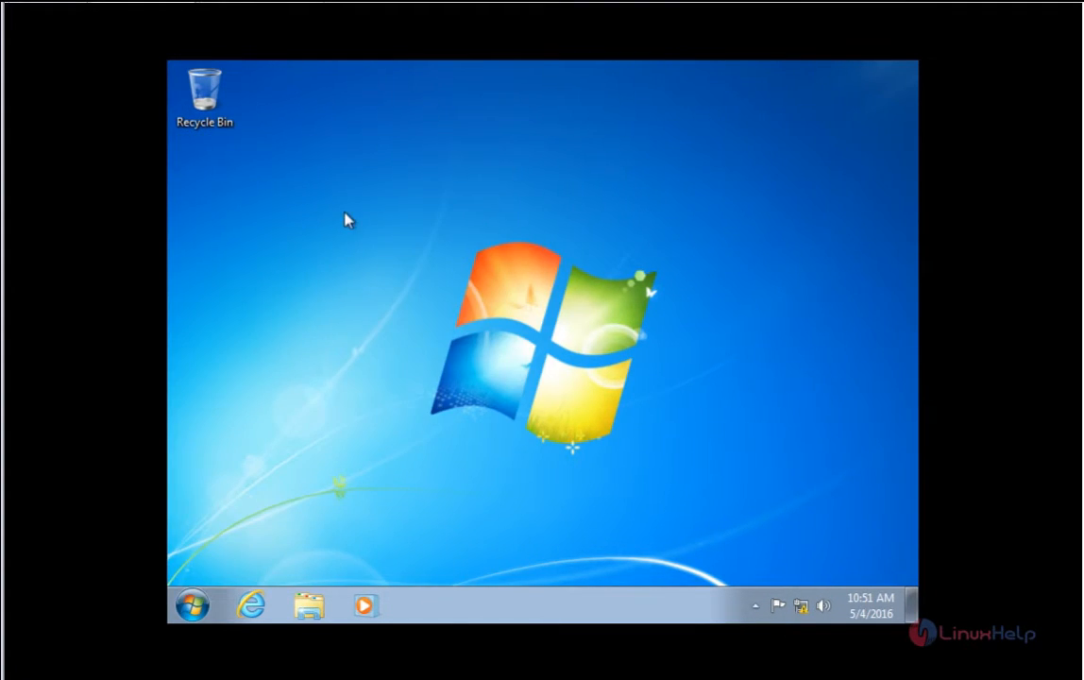
type("ping ")
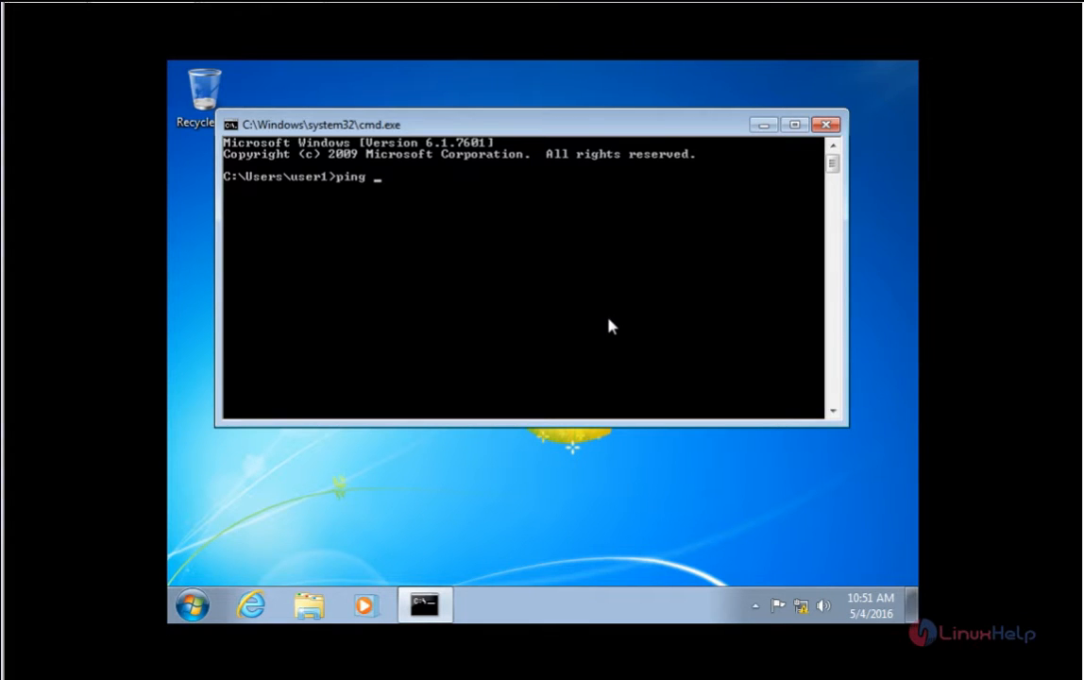
type("192.168.7.124")
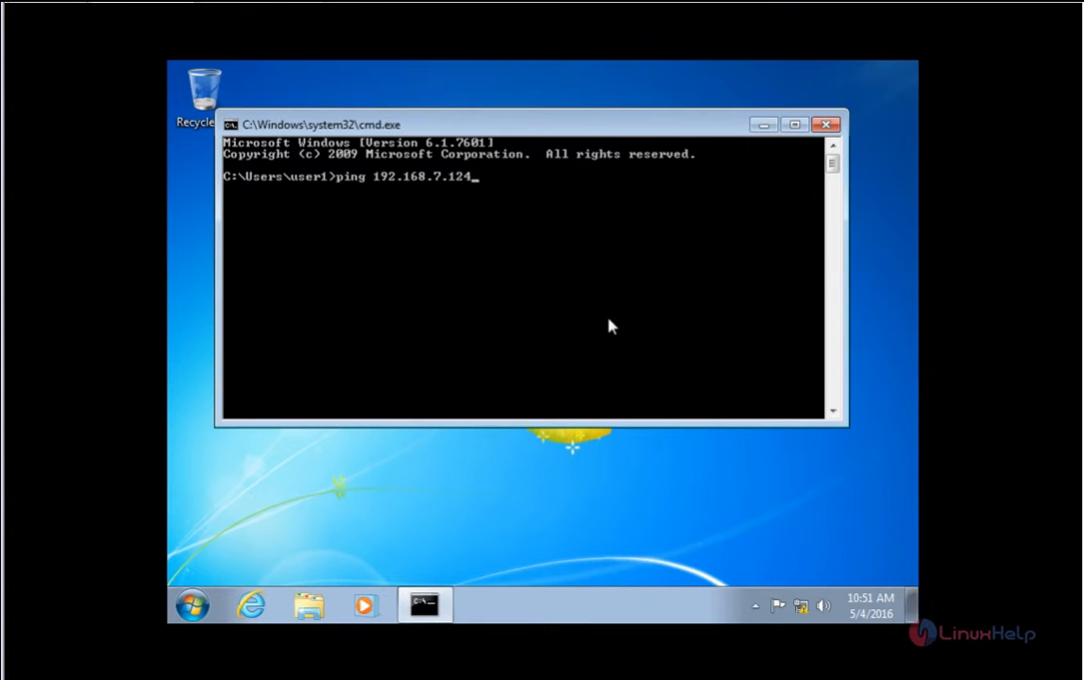
key("Return")
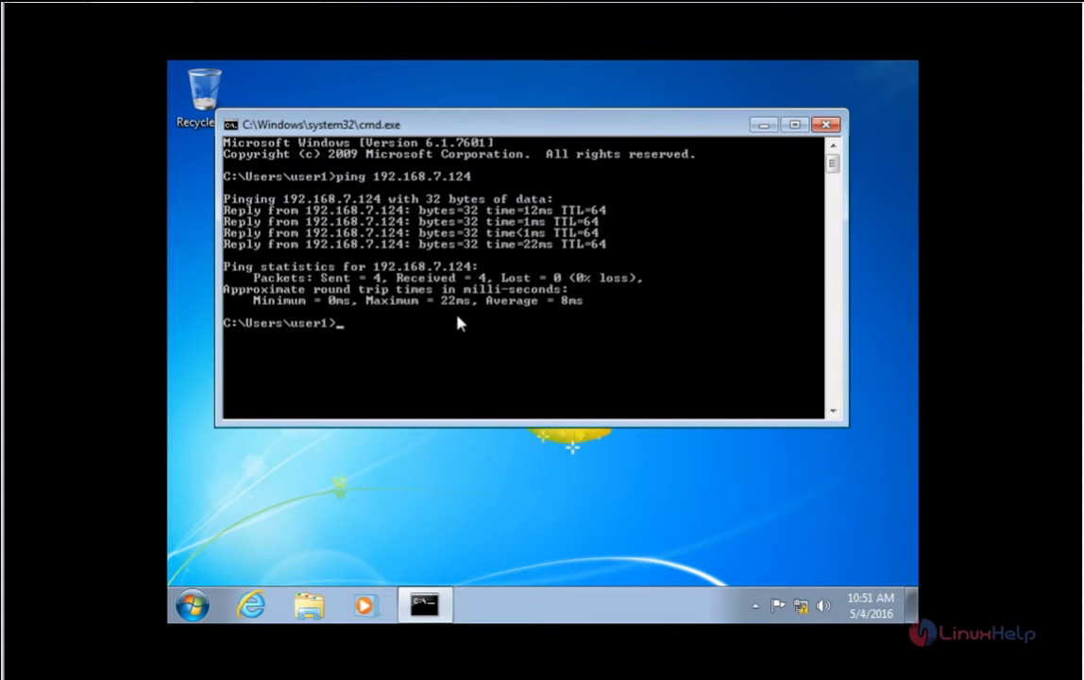
left_click(827, 124)
Step: Switch the computer from WORKGROUP to domain pdc.linuxhelp.com in System Properties and submit
left_click(193, 606)
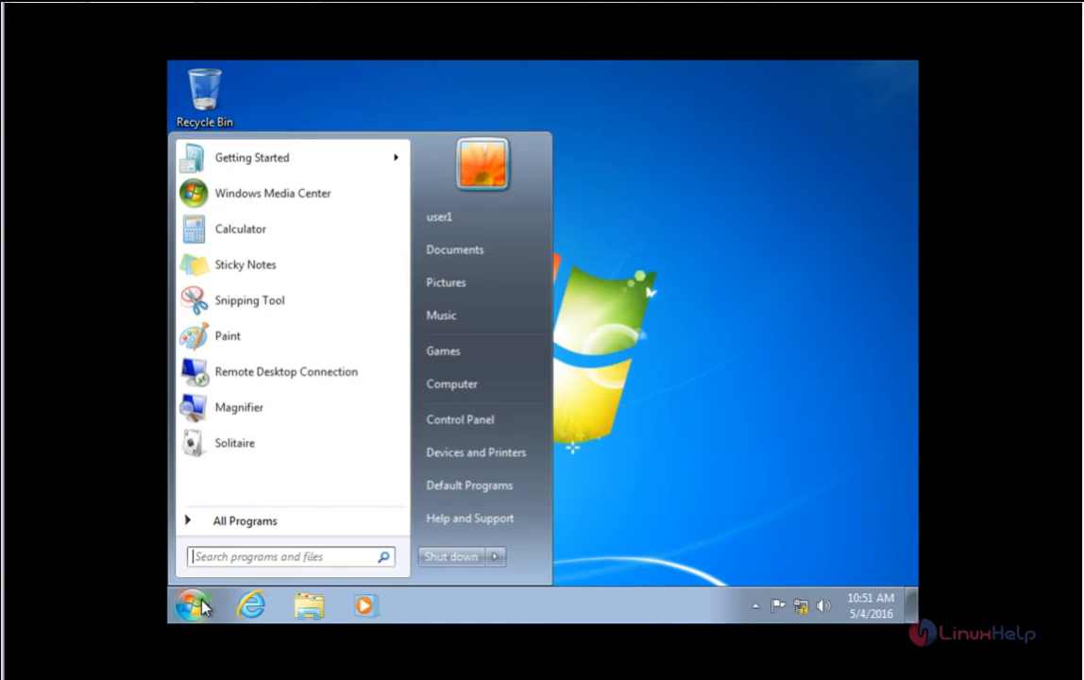
left_click(450, 395)
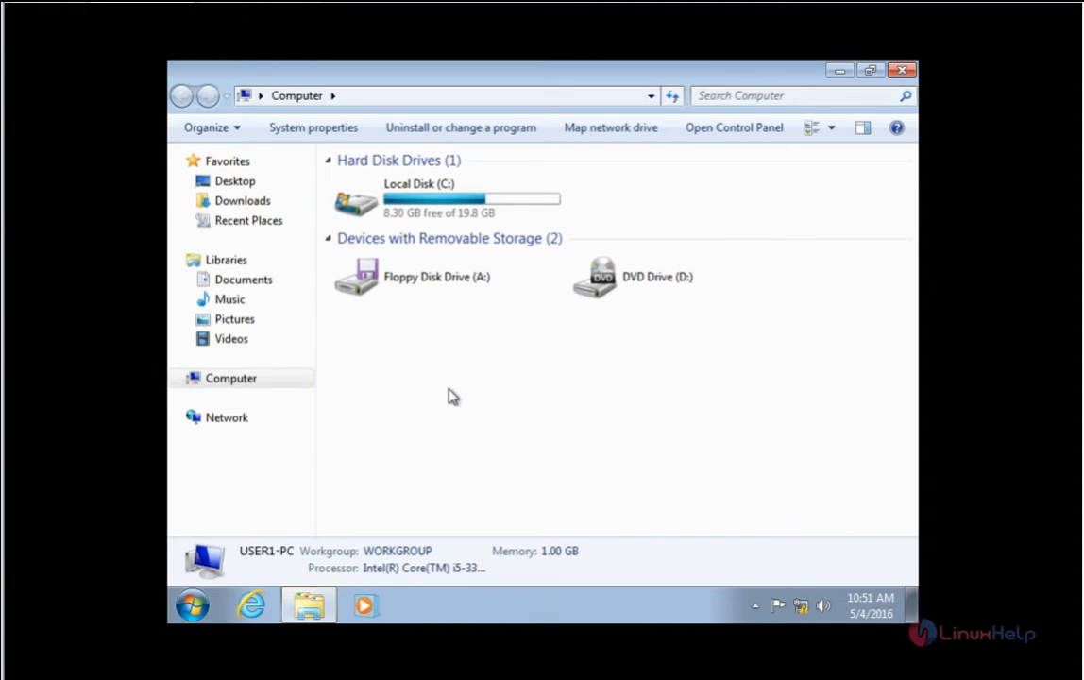
left_click(314, 130)
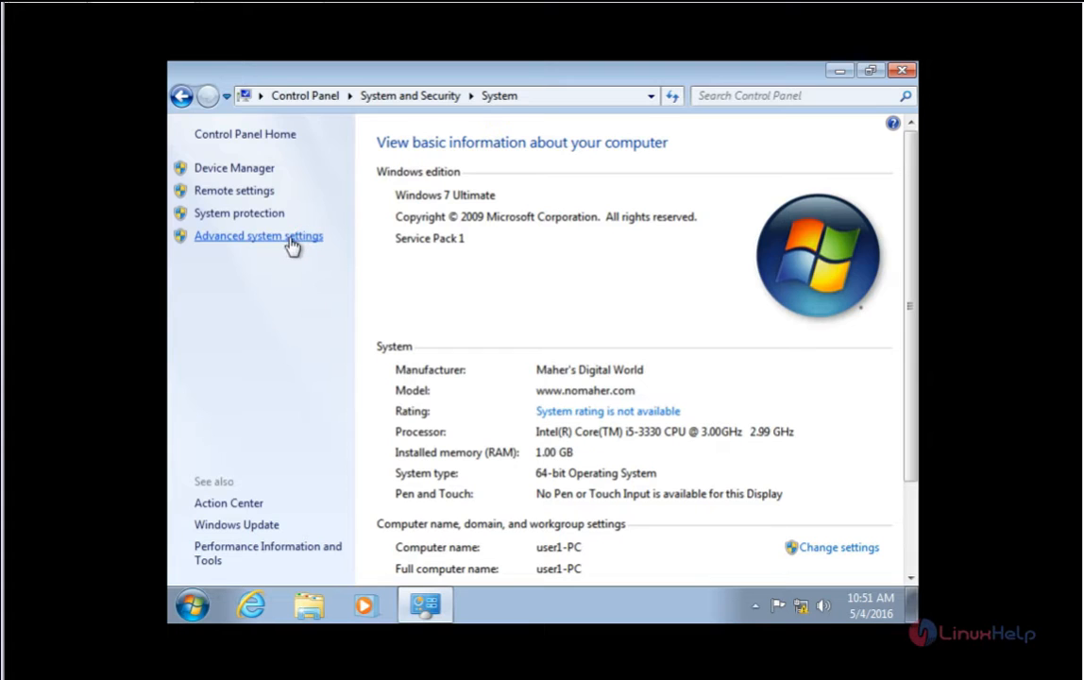
left_click(291, 243)
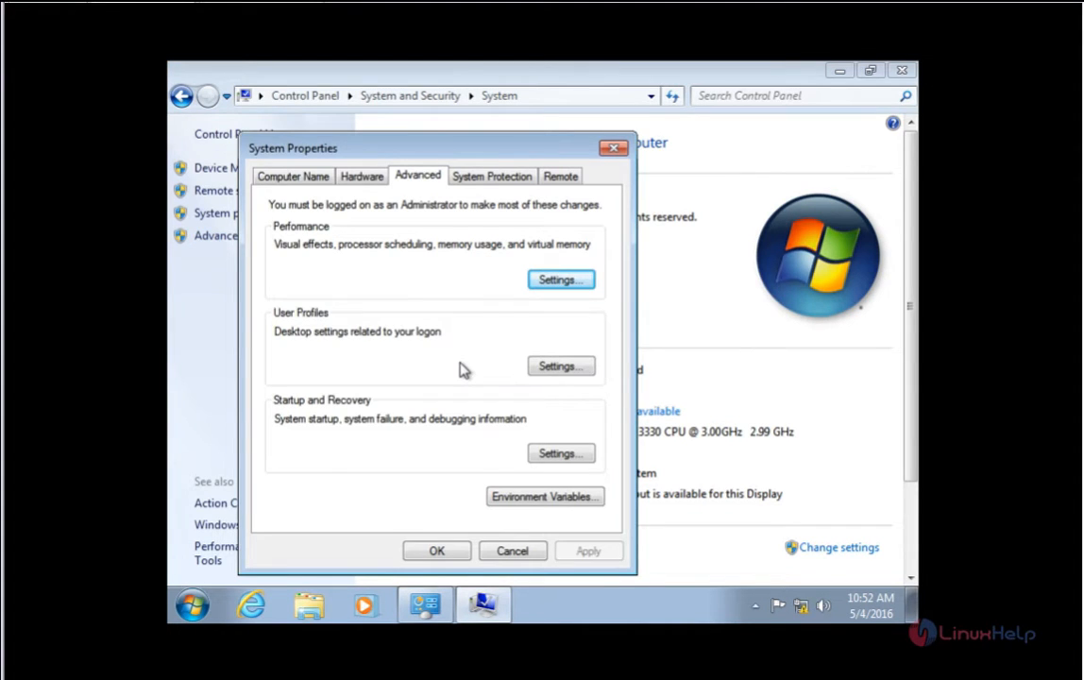
left_click(262, 174)
left_click(559, 408)
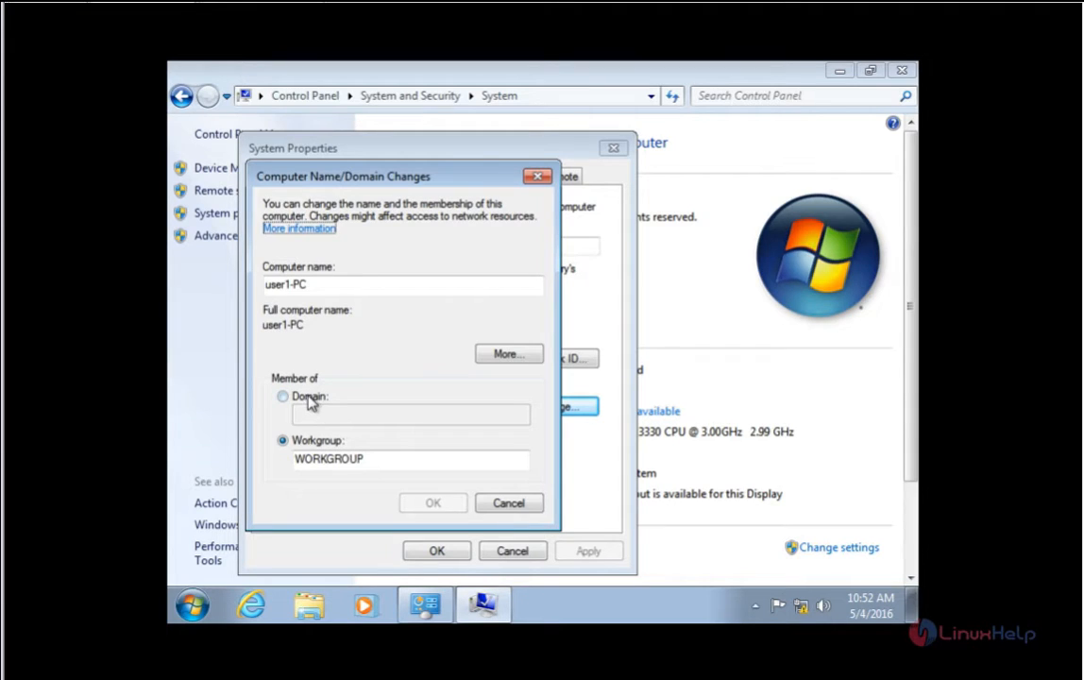
left_click(309, 397)
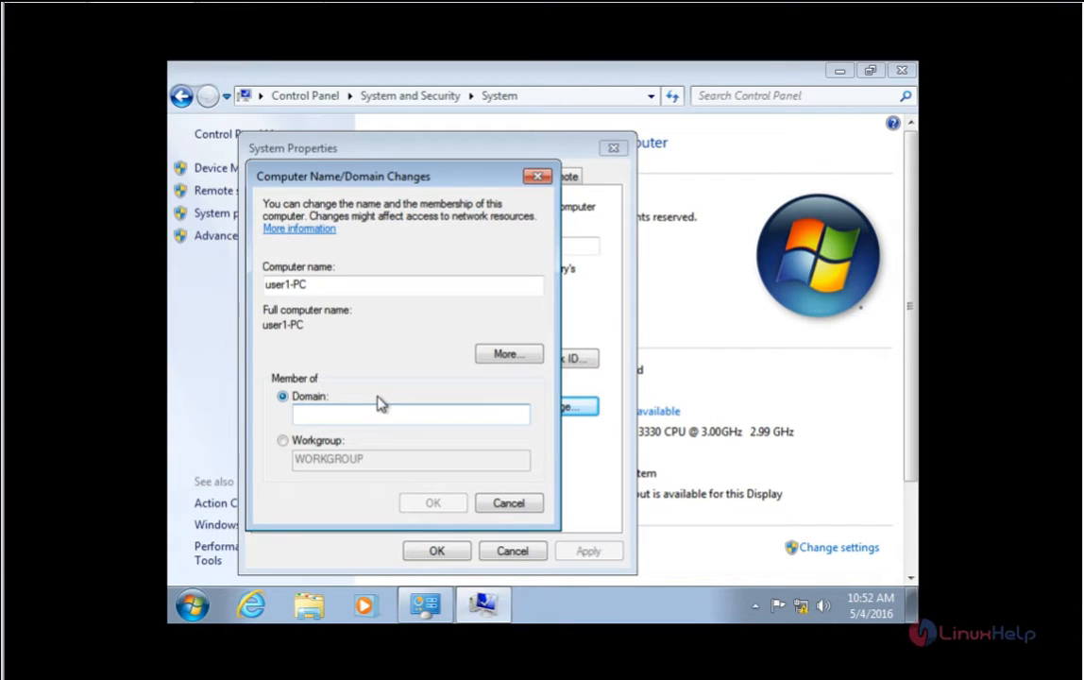
type("pdc.")
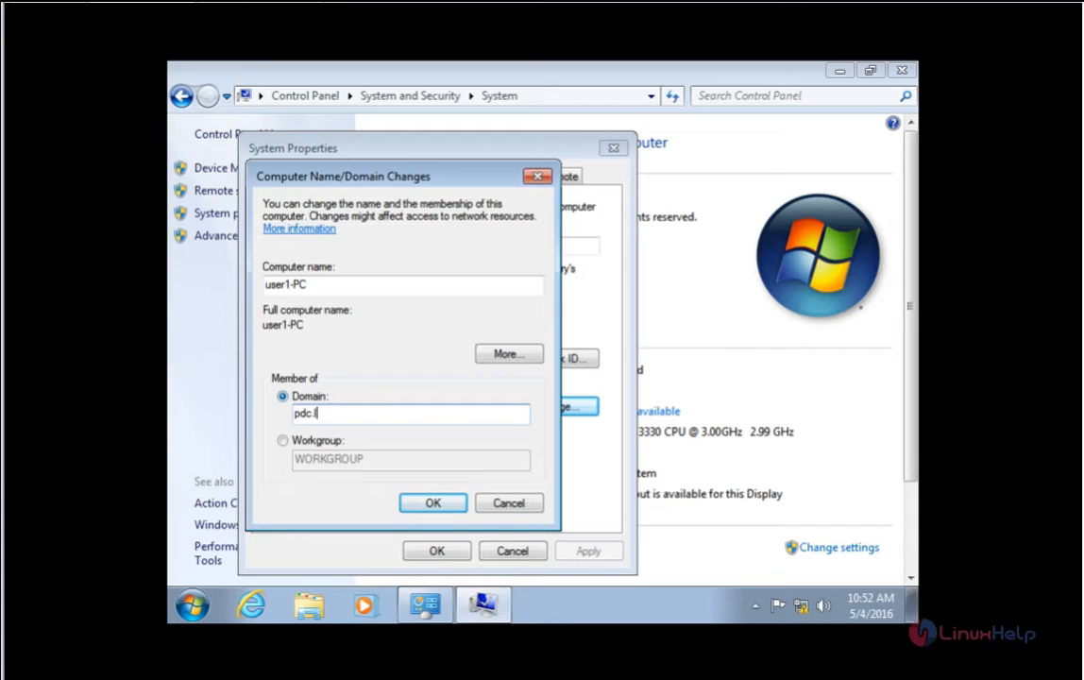
type("linuxhelp.com")
left_click(430, 503)
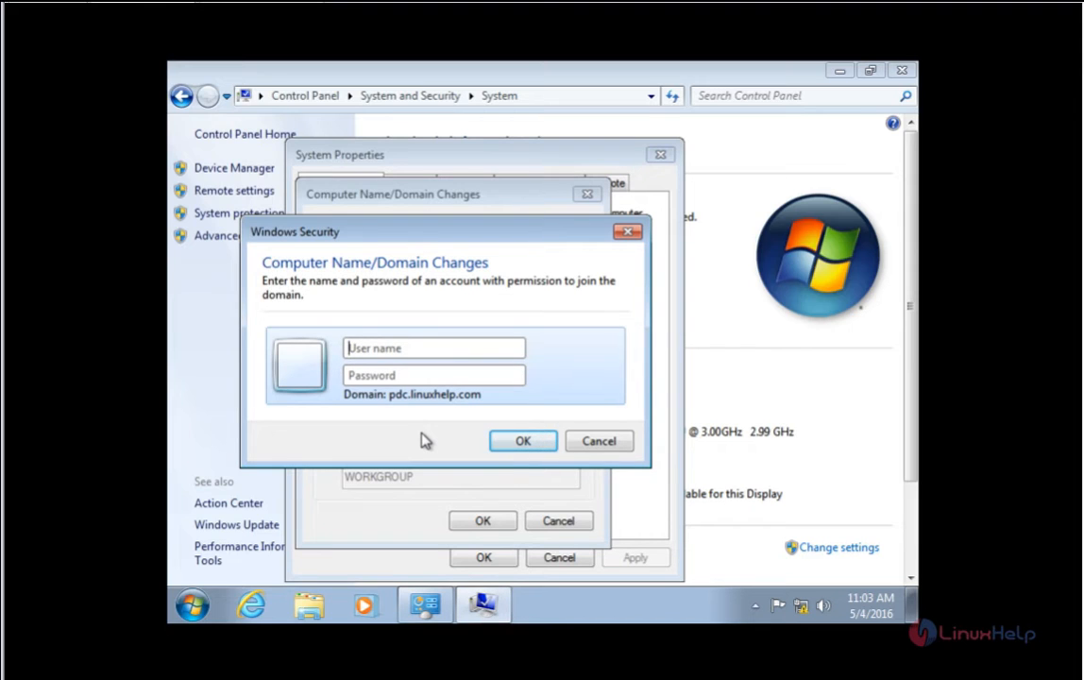
Step: Authorize the domain join with the user2 account and its password
type("user2")
key("Tab")
type("***")
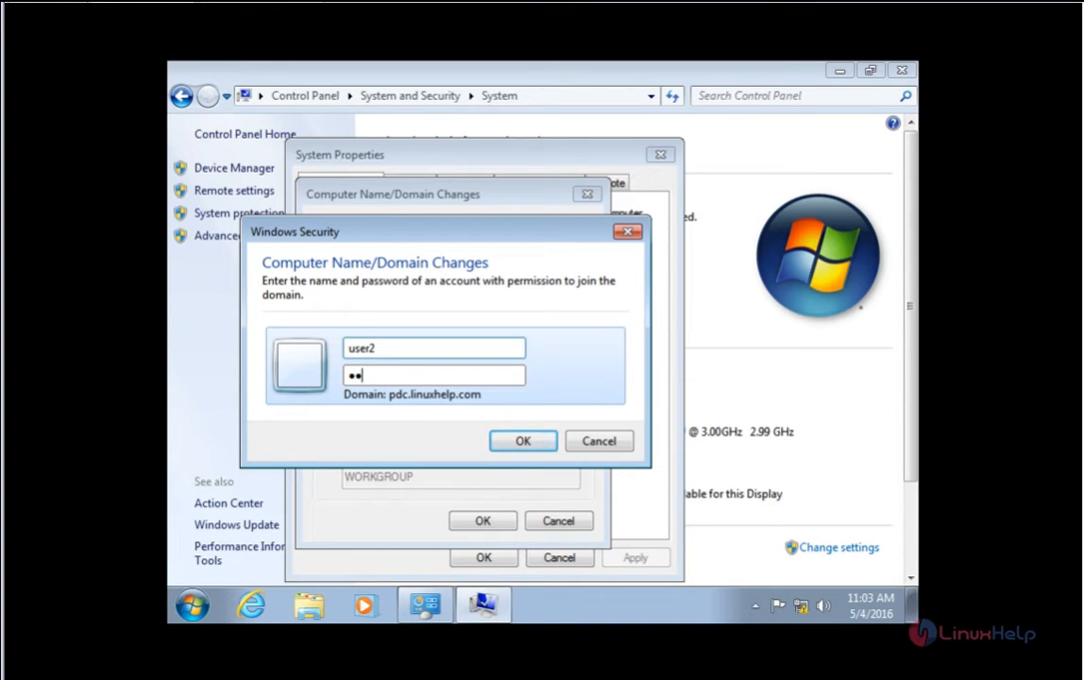
left_click(522, 441)
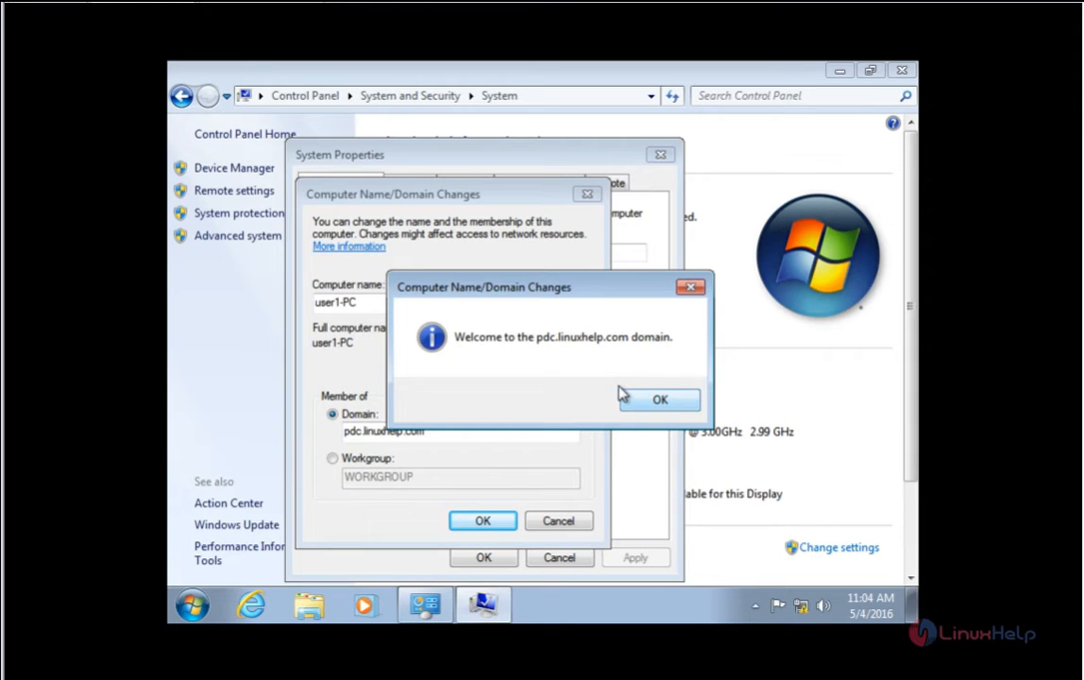
Step: Accept the domain welcome and restart notices, close System Properties, and restart the PC
left_click(659, 402)
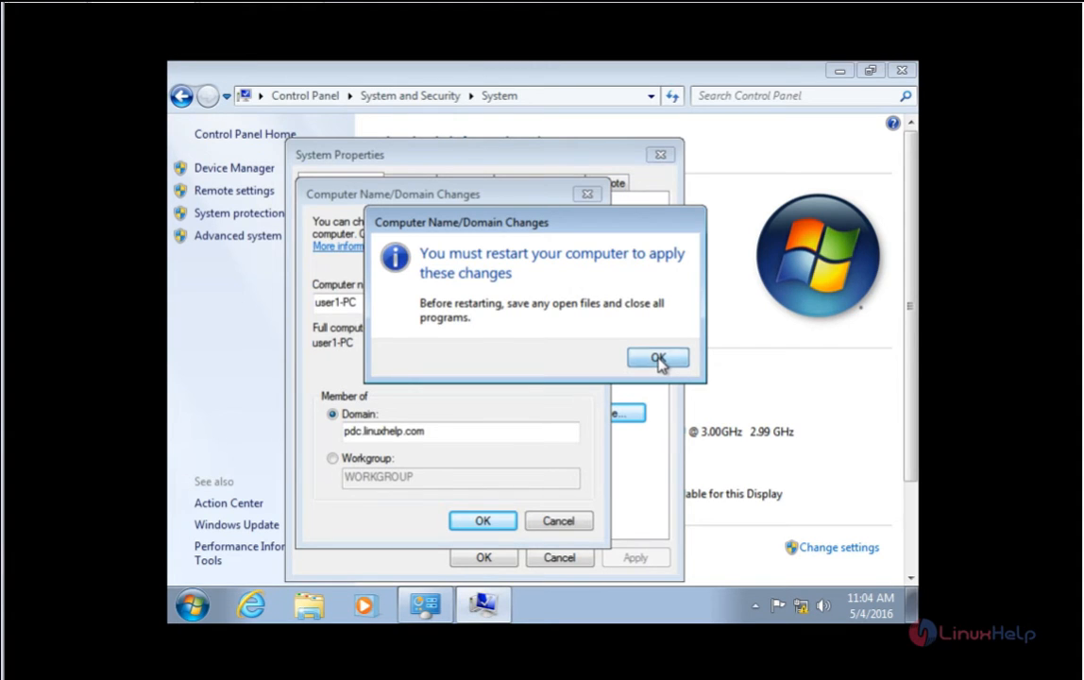
left_click(658, 360)
left_click(482, 558)
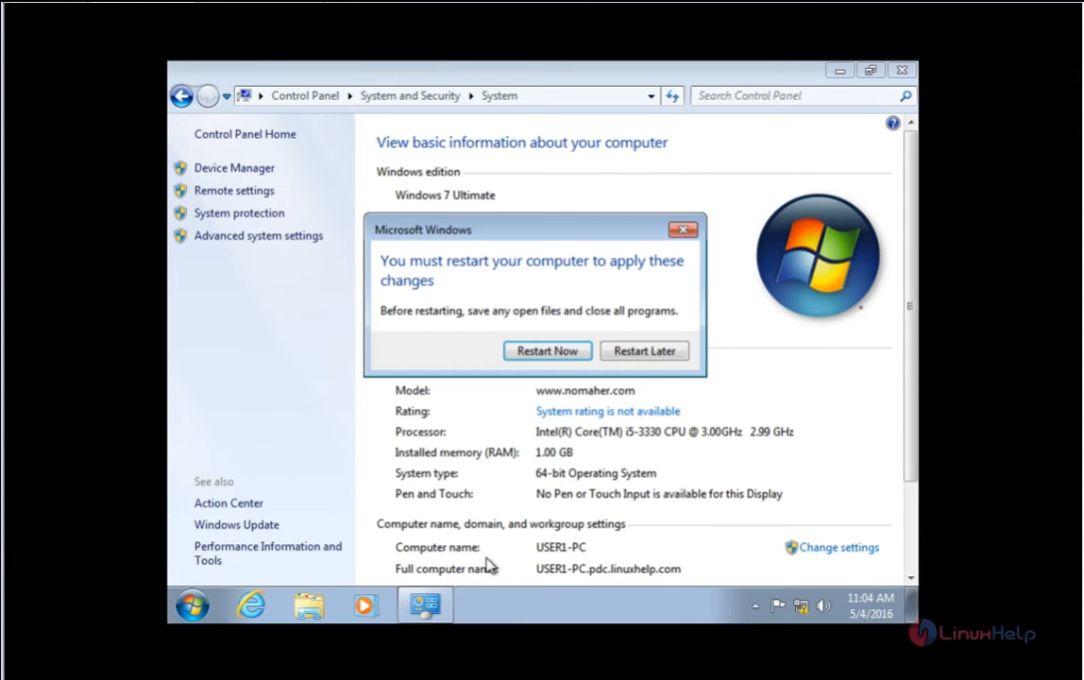
left_click(547, 350)
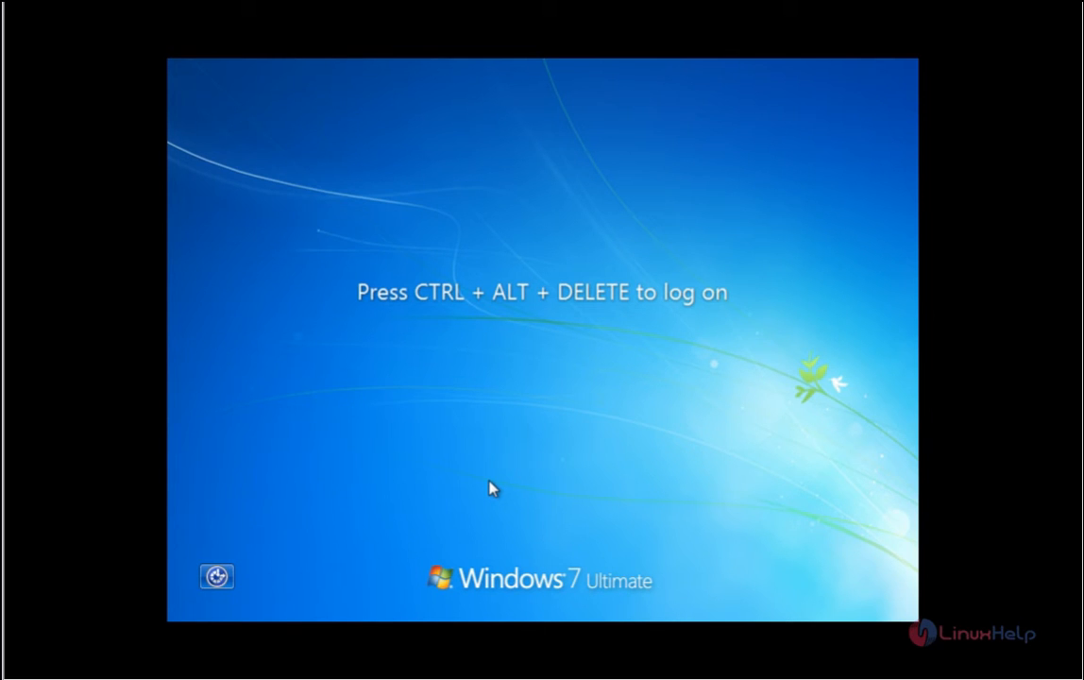
Step: Log on to Windows as pdc.linuxhelp.com\user2 with the account password
key("ctrl+alt+Delete")
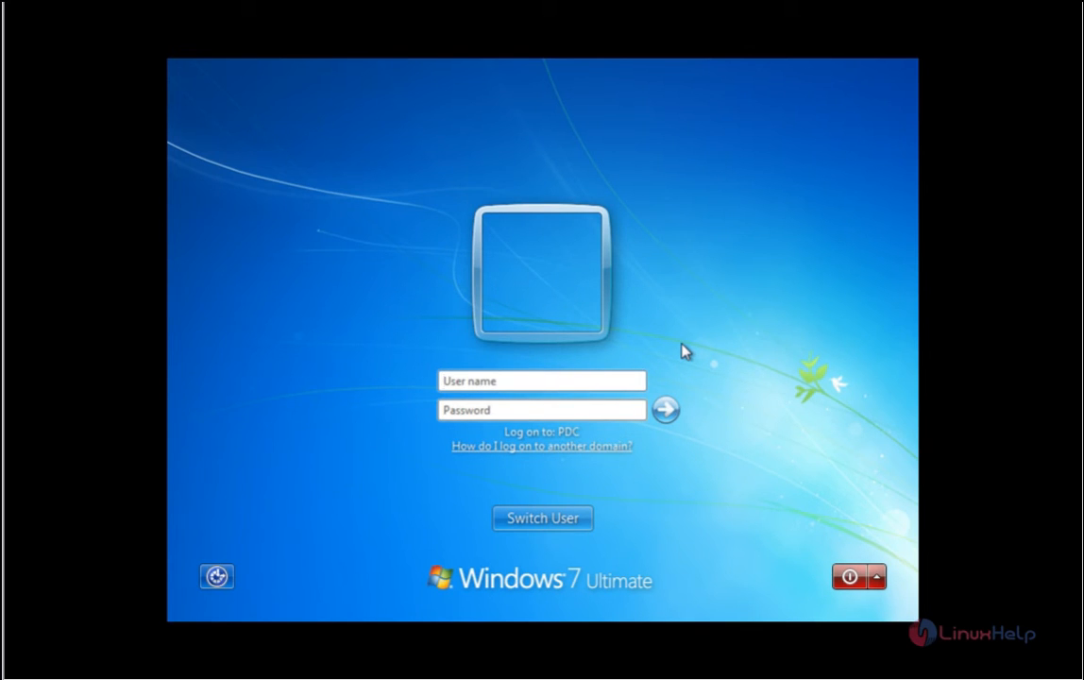
type("pdc.linuxhelp.com")
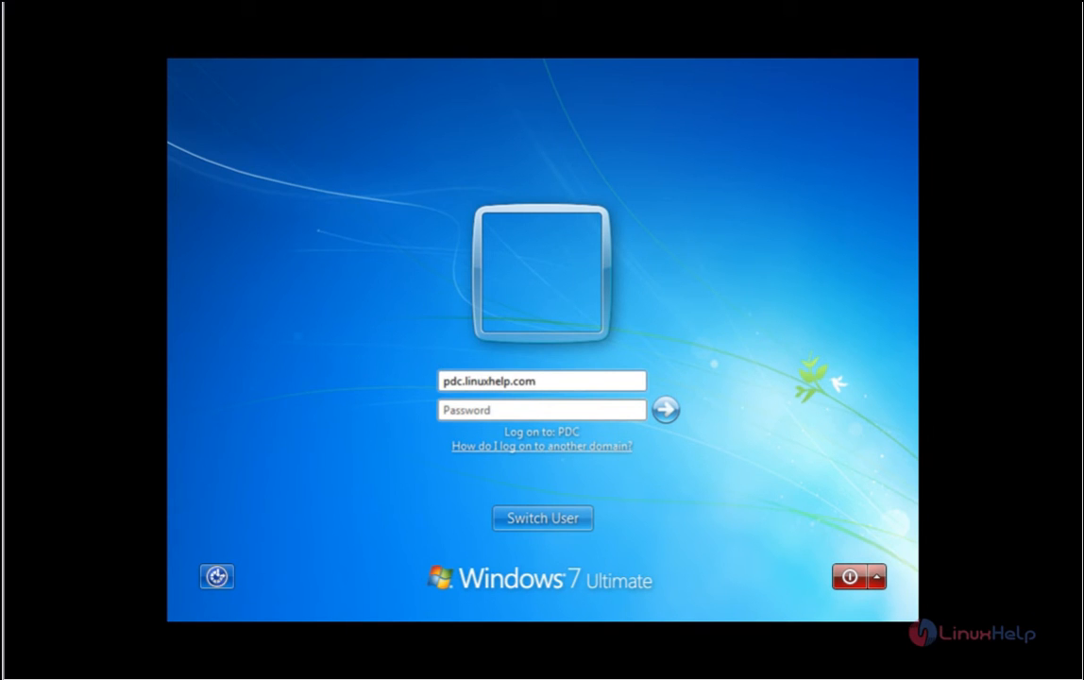
type("\\")
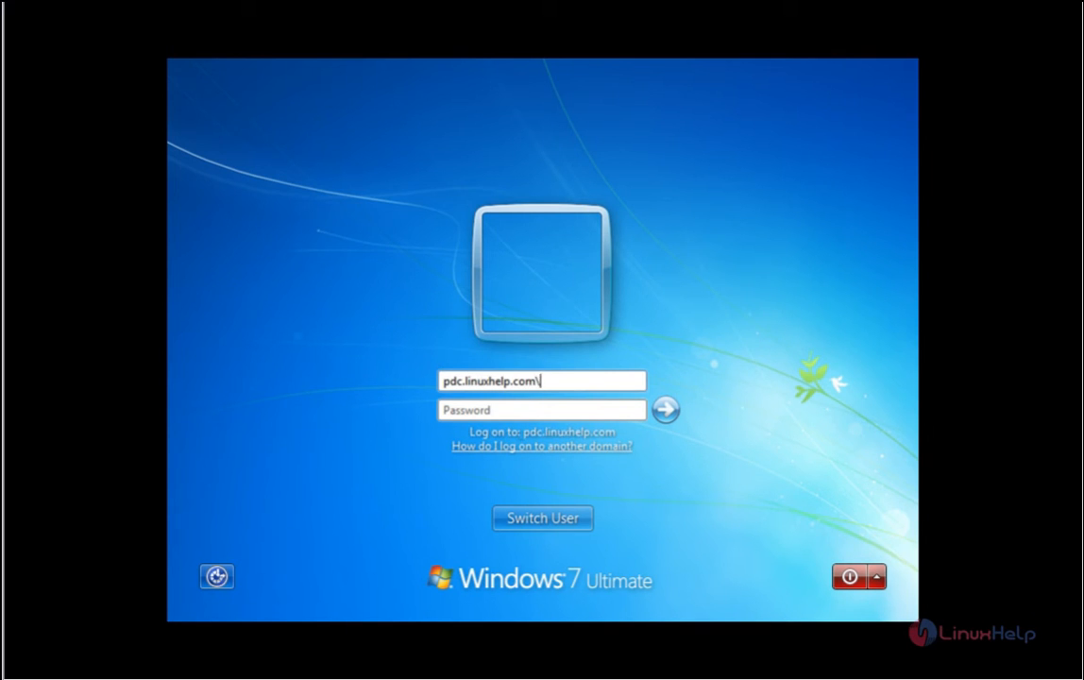
type("user2")
key("Tab")
type("•••")
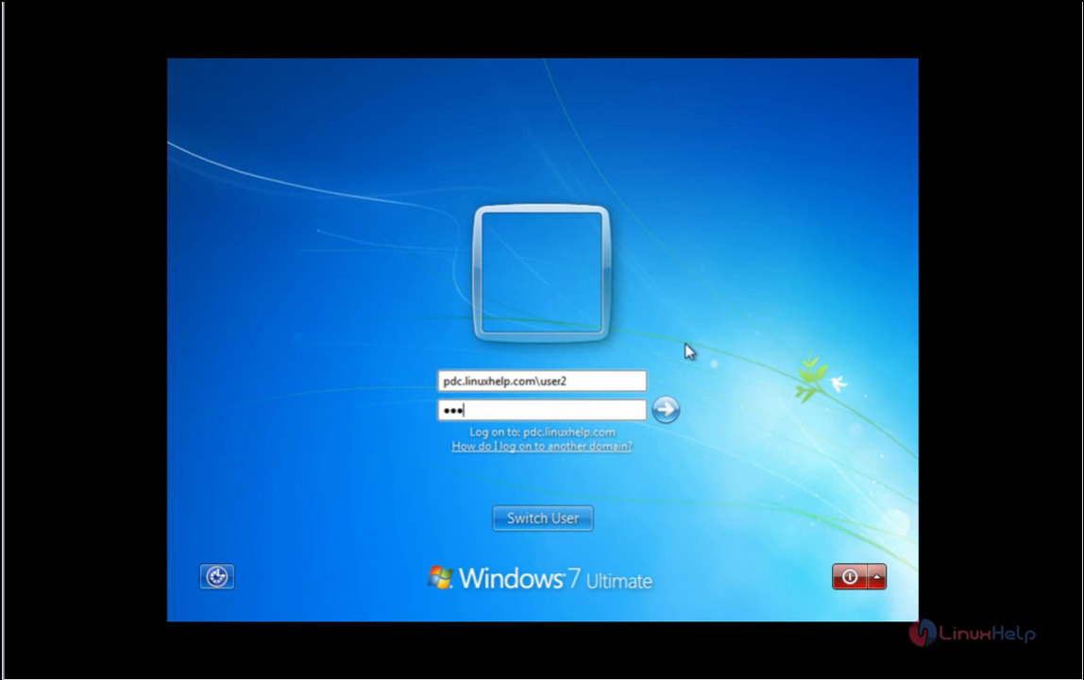
key("Return")
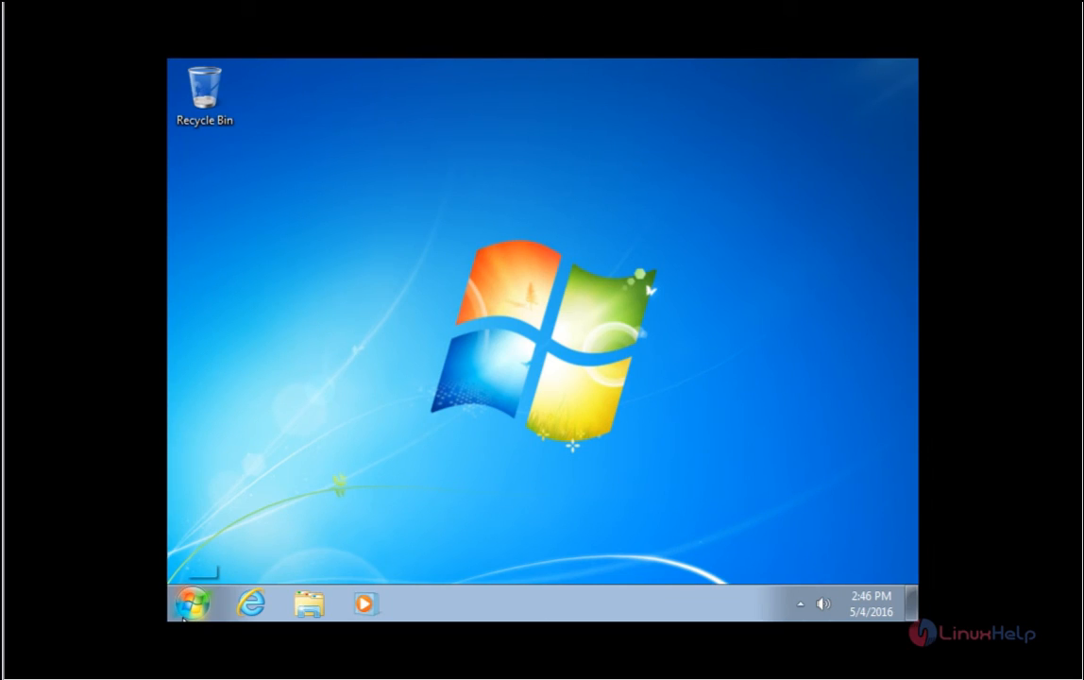
left_click(185, 614)
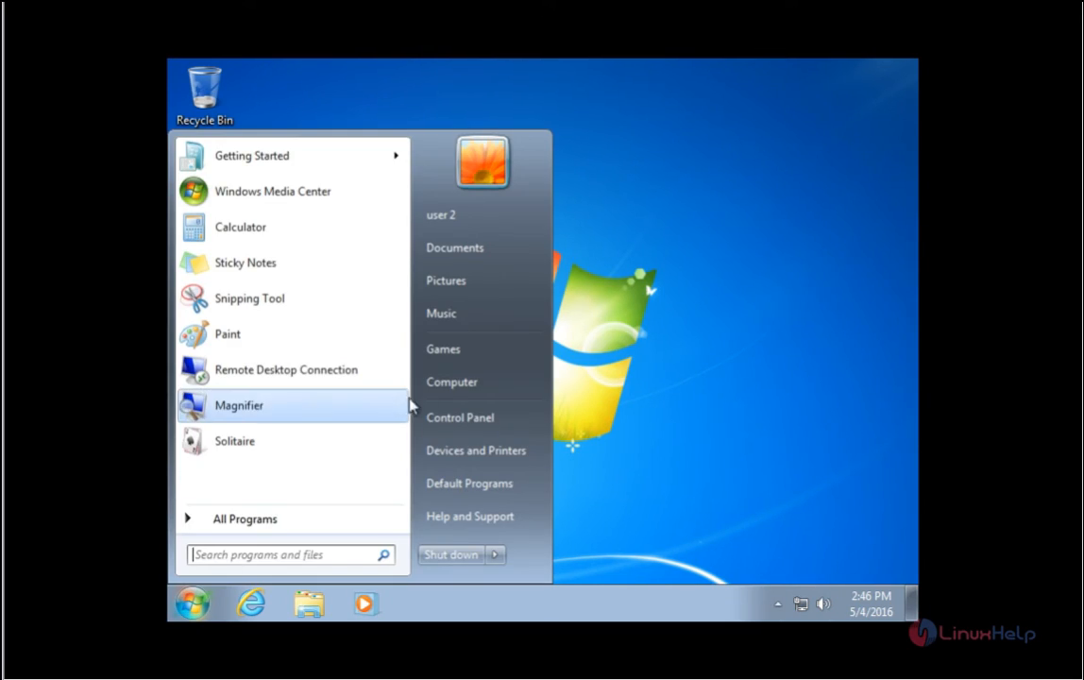
left_click(473, 389)
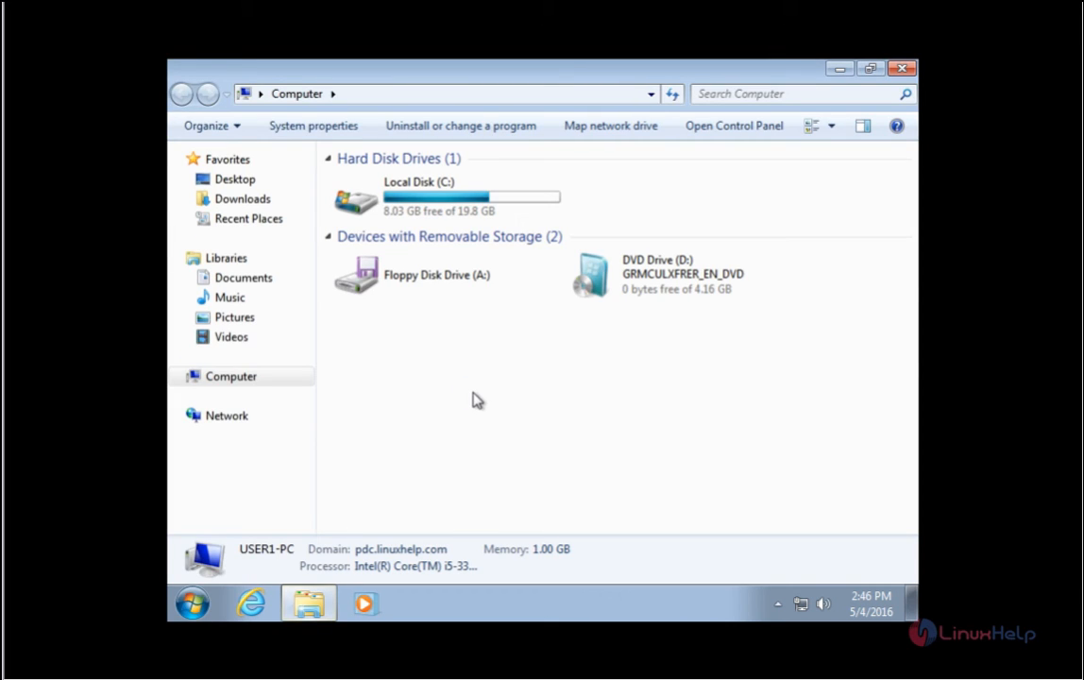
right_click(497, 382)
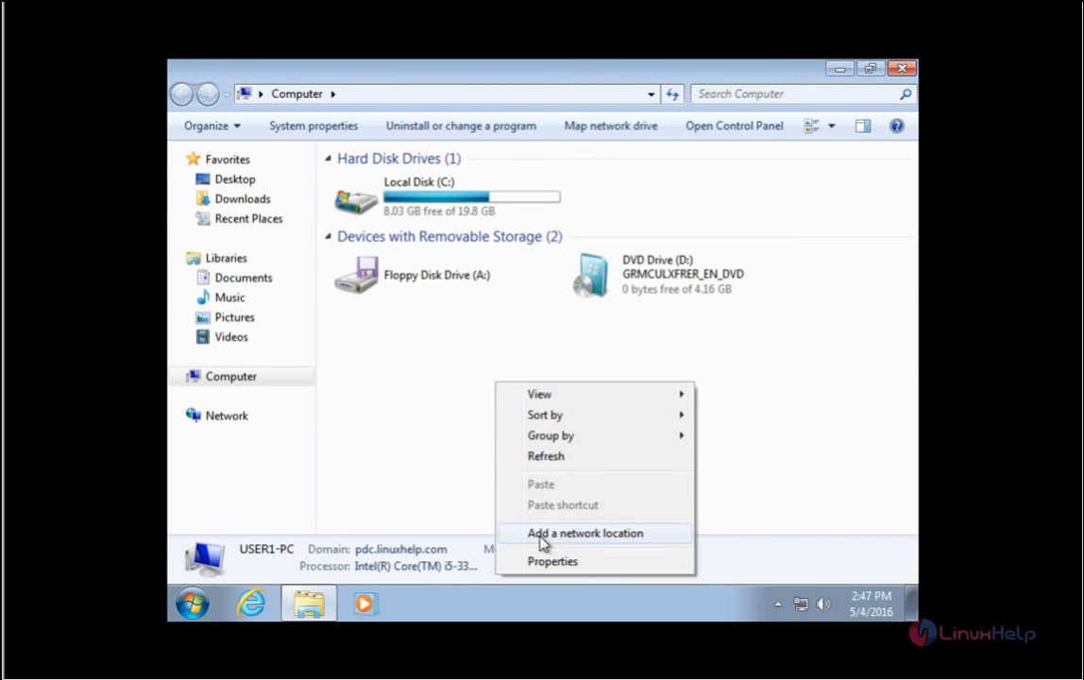
left_click(559, 563)
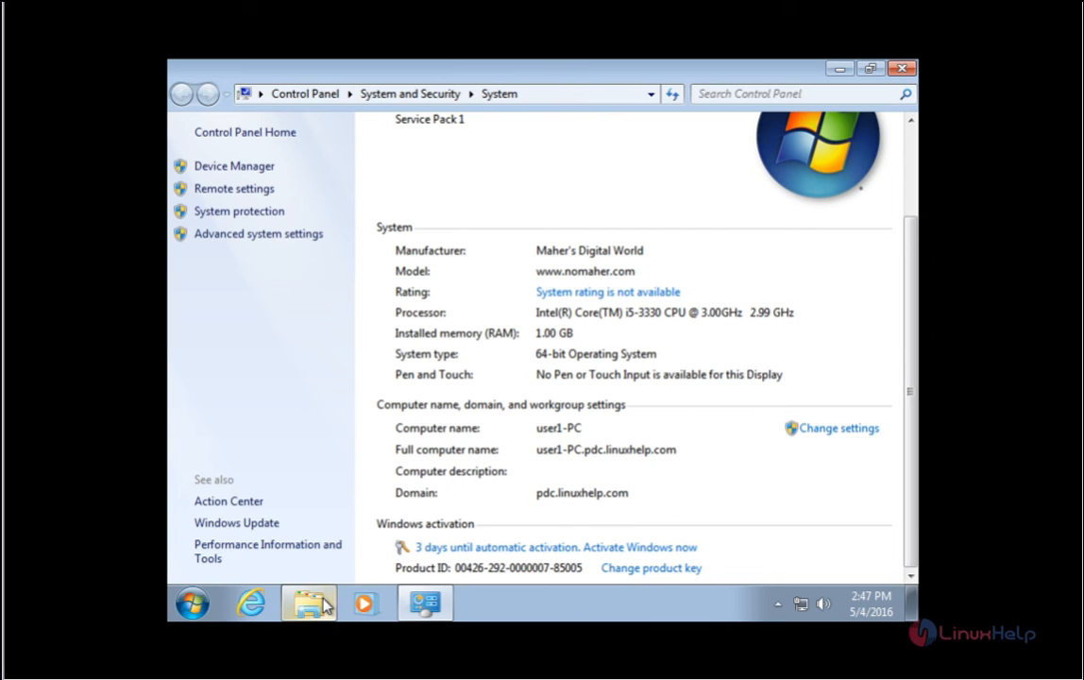
mouse_move(325, 604)
left_click(305, 560)
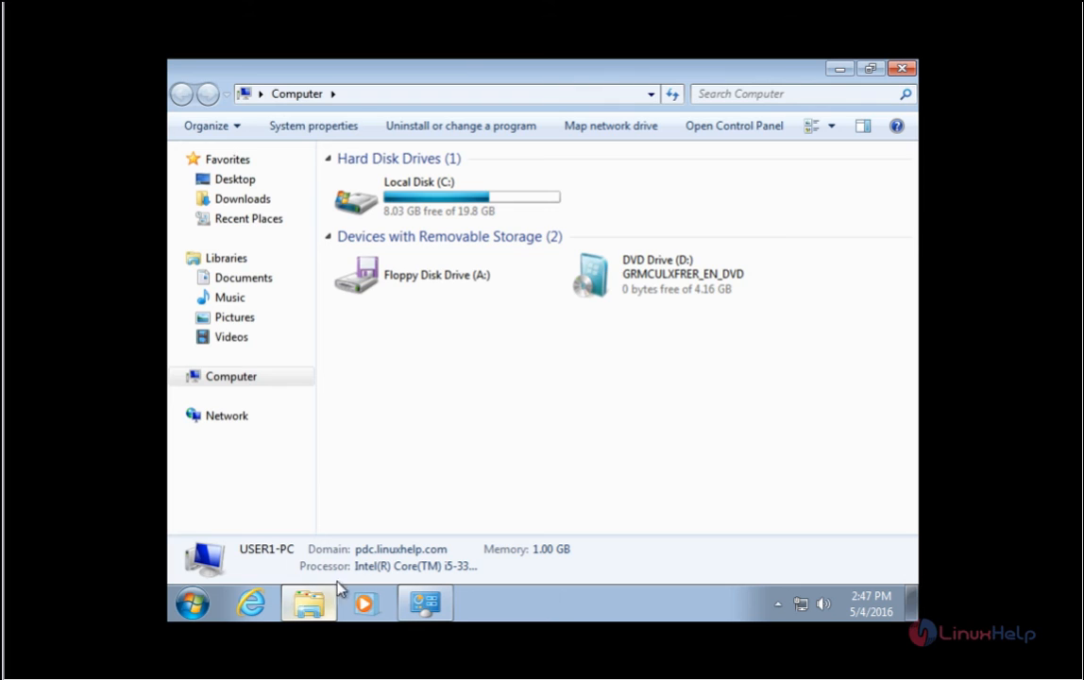
left_click(900, 68)
key("alt+F4")
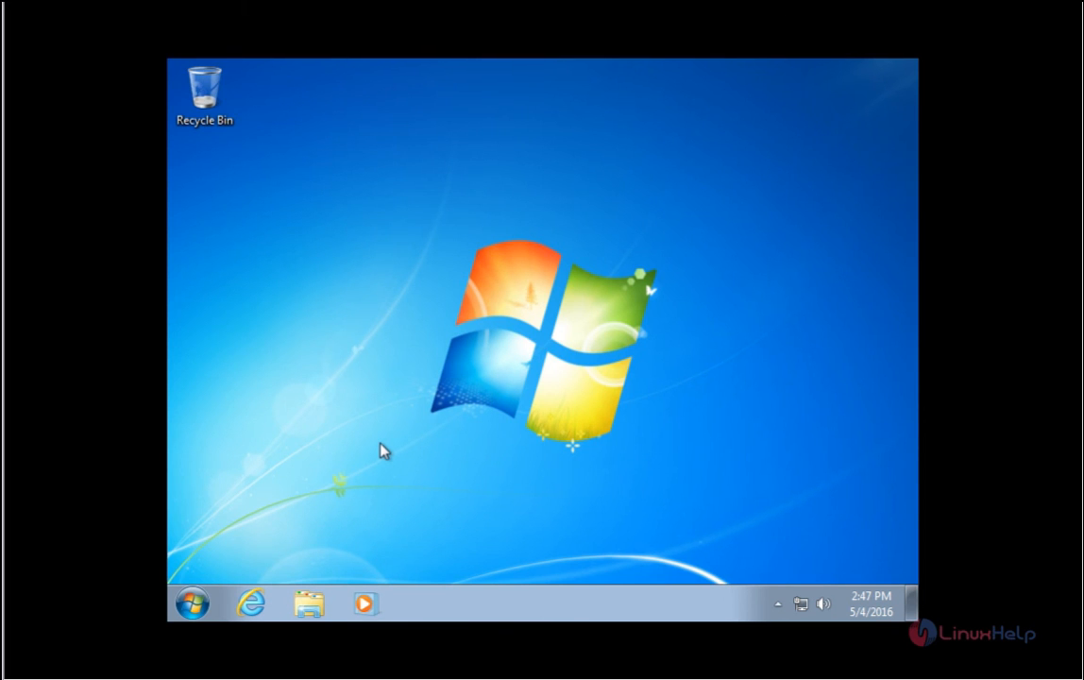